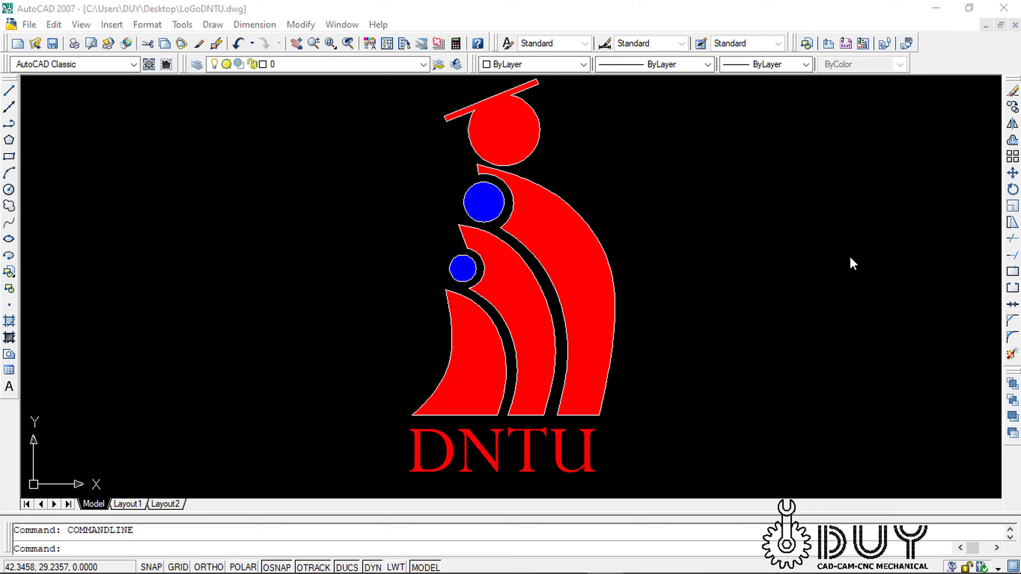
Minimize the finished LoGoDNTU logo drawing so the Windows desktop shows
{"action": "left_click", "coordinate": [936, 8]}
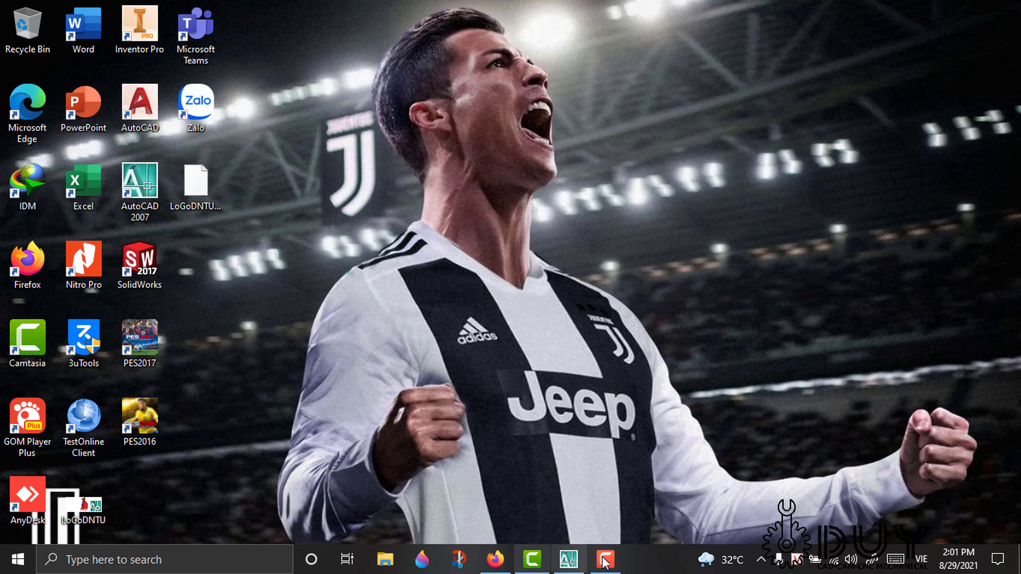
Copy the red DNTU logo picture from the Google Images results in Firefox
{"action": "left_click", "coordinate": [492, 560]}
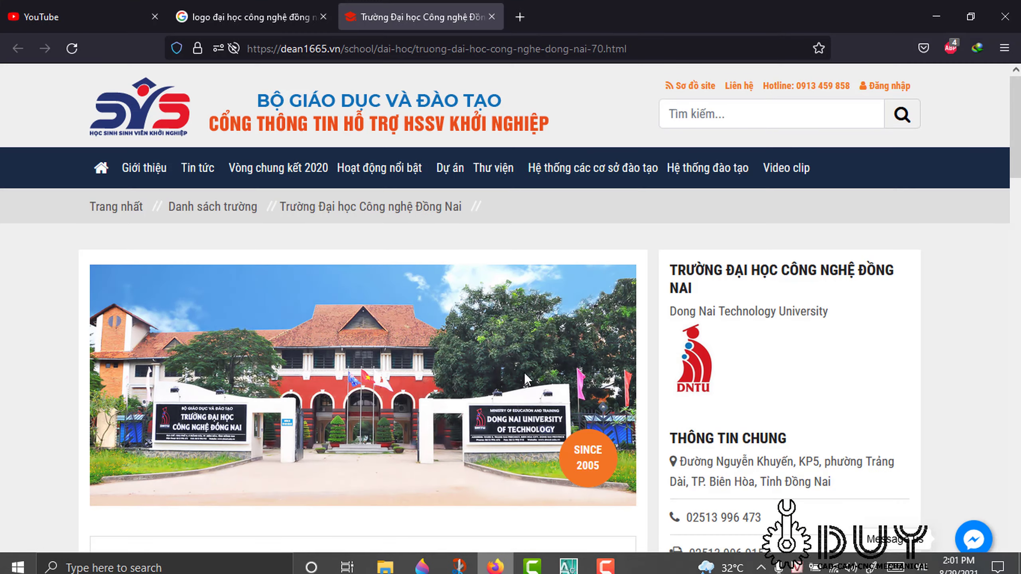
{"action": "left_click", "coordinate": [257, 20]}
{"action": "right_click", "coordinate": [729, 219]}
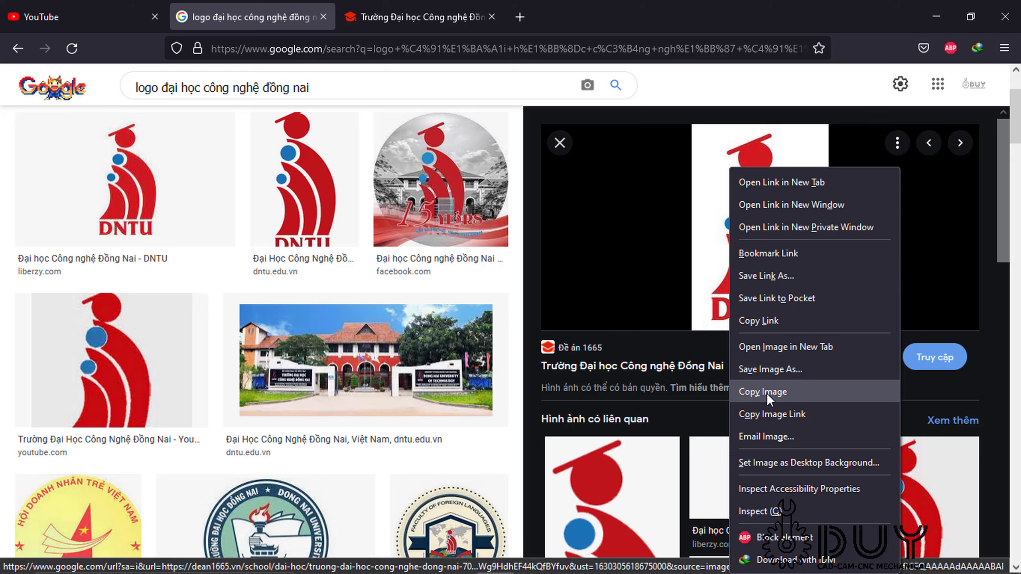
{"action": "left_click", "coordinate": [937, 18]}
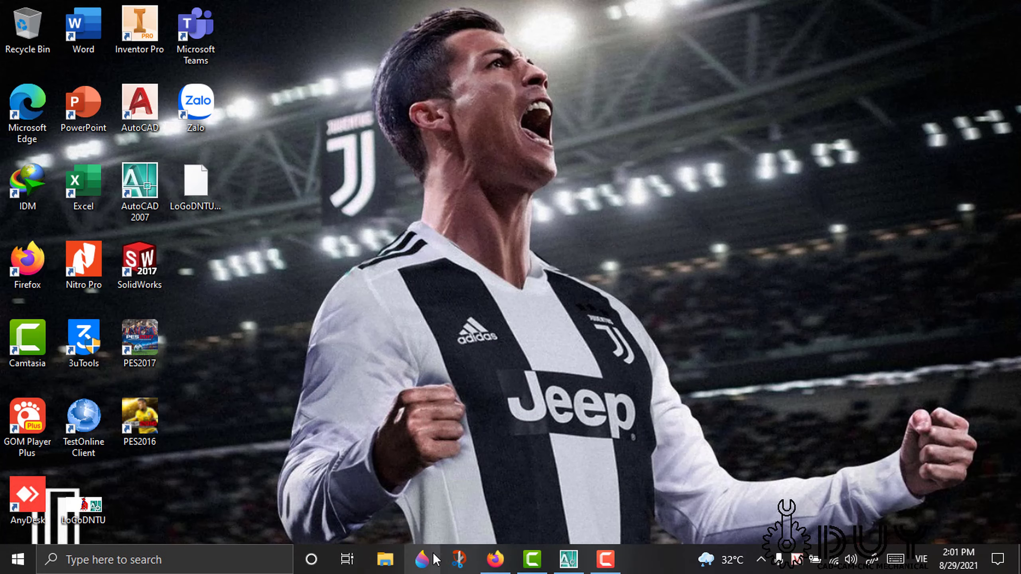
Refresh the desktop and launch AutoCAD 2007 with a new blank Drawing1
{"action": "left_click", "coordinate": [568, 559]}
{"action": "left_click", "coordinate": [934, 7]}
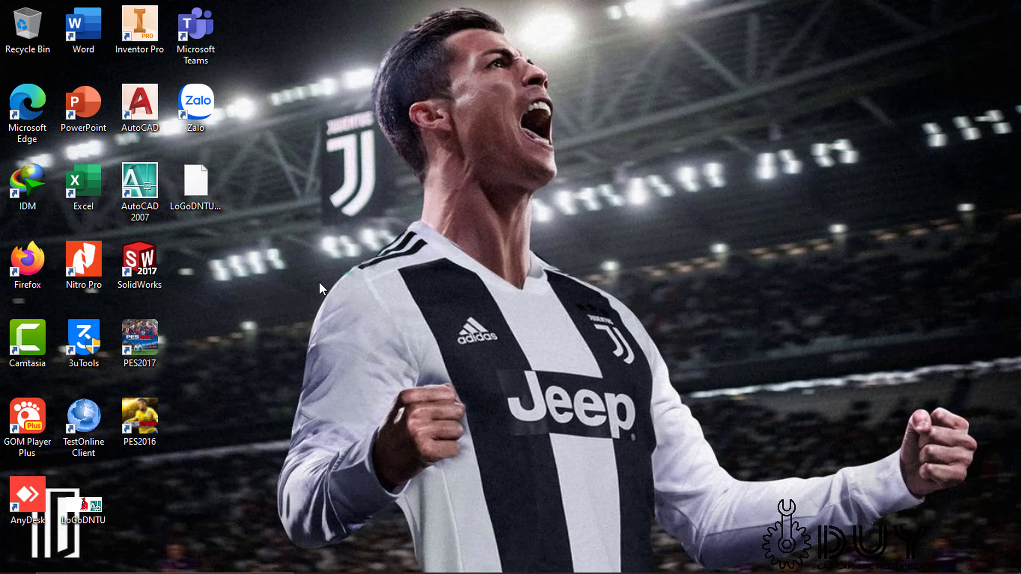
{"action": "right_click", "coordinate": [305, 185]}
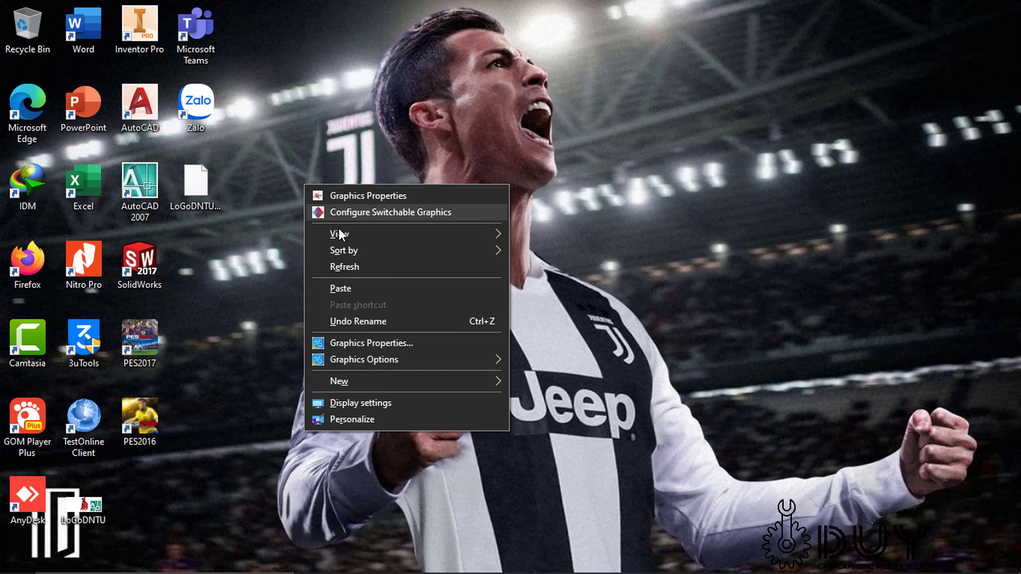
{"action": "left_click", "coordinate": [342, 267]}
{"action": "double_click", "coordinate": [137, 177]}
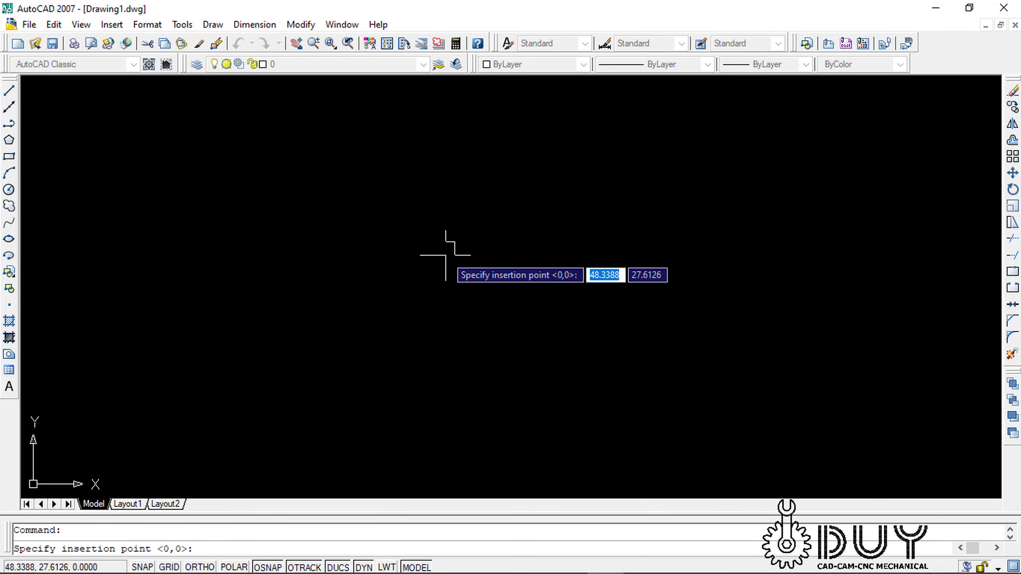
Place the pasted logo image at scale 1 and rotation 0, then zoom in on it
{"action": "left_click", "coordinate": [466, 224]}
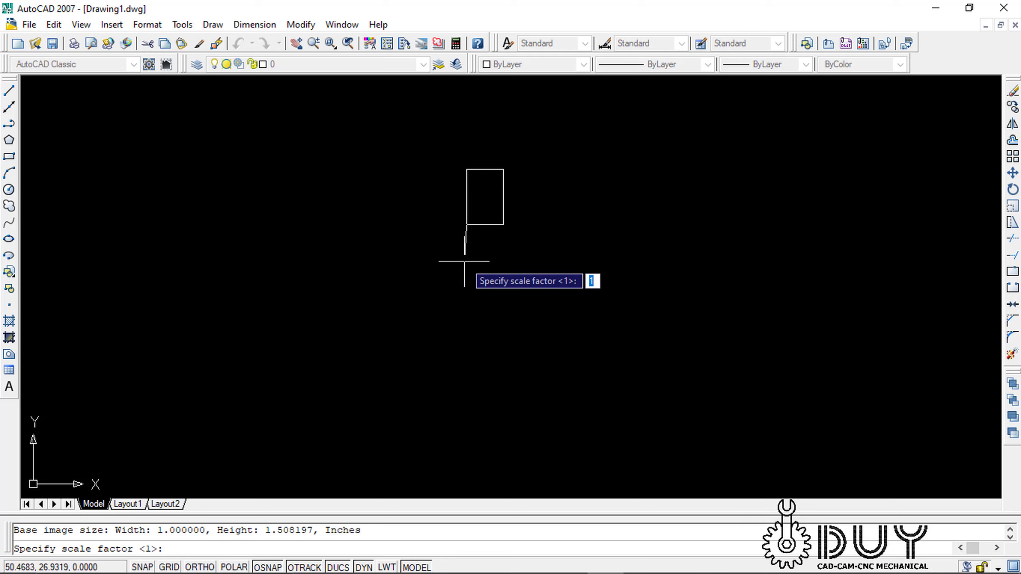
{"action": "key", "text": "Return"}
{"action": "key", "text": "Return"}
{"action": "scroll", "coordinate": [467, 240], "scroll_direction": "up", "scroll_amount": 5}
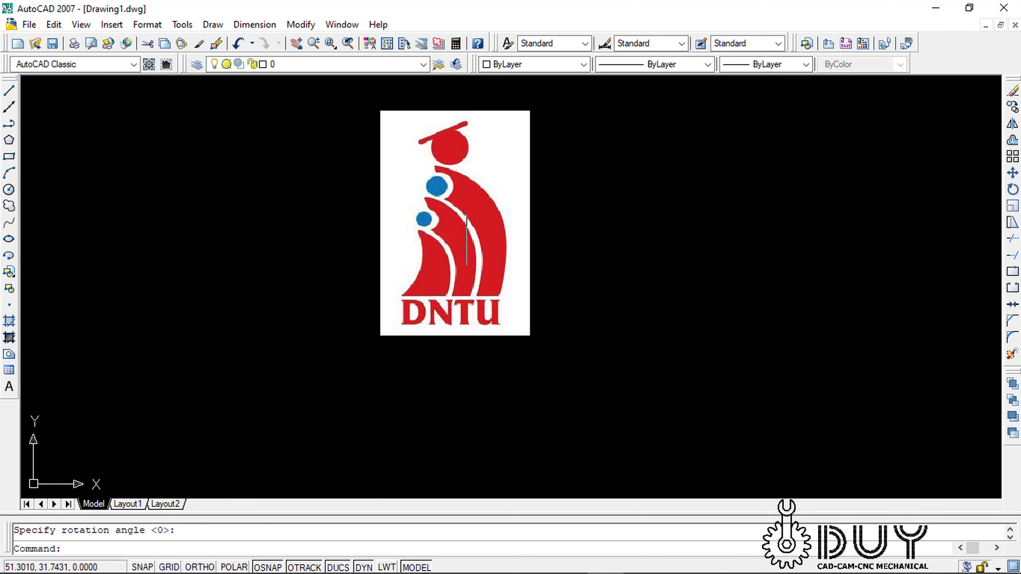
{"action": "scroll", "coordinate": [435, 284], "scroll_direction": "up", "scroll_amount": 2}
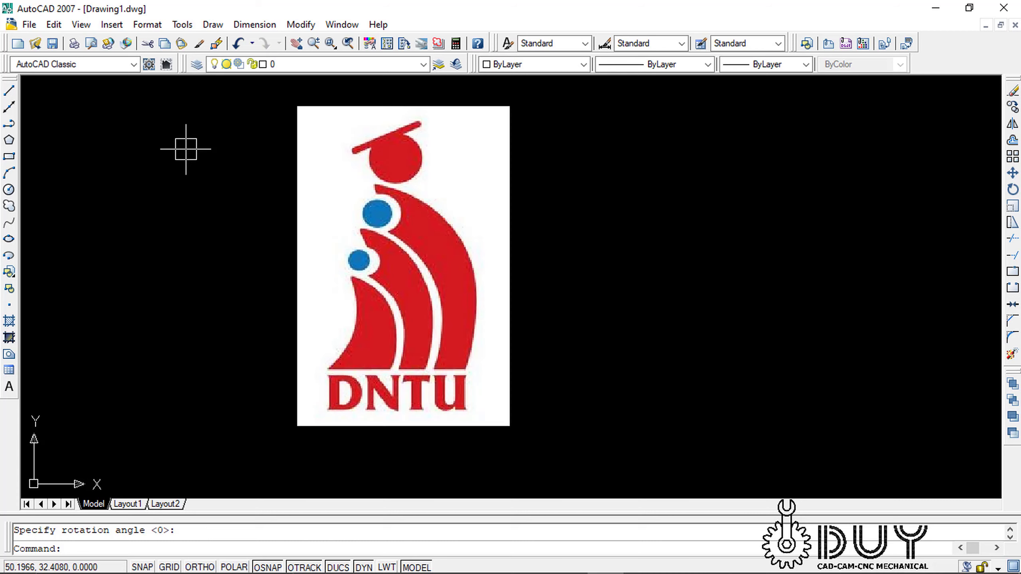
Draw a circle over the logo's round red head, centred inside it and sized to its edge
{"action": "scroll", "coordinate": [380, 160], "scroll_direction": "up", "scroll_amount": 4}
{"action": "scroll", "coordinate": [391, 152], "scroll_direction": "down", "scroll_amount": 2}
{"action": "type", "text": "C"}
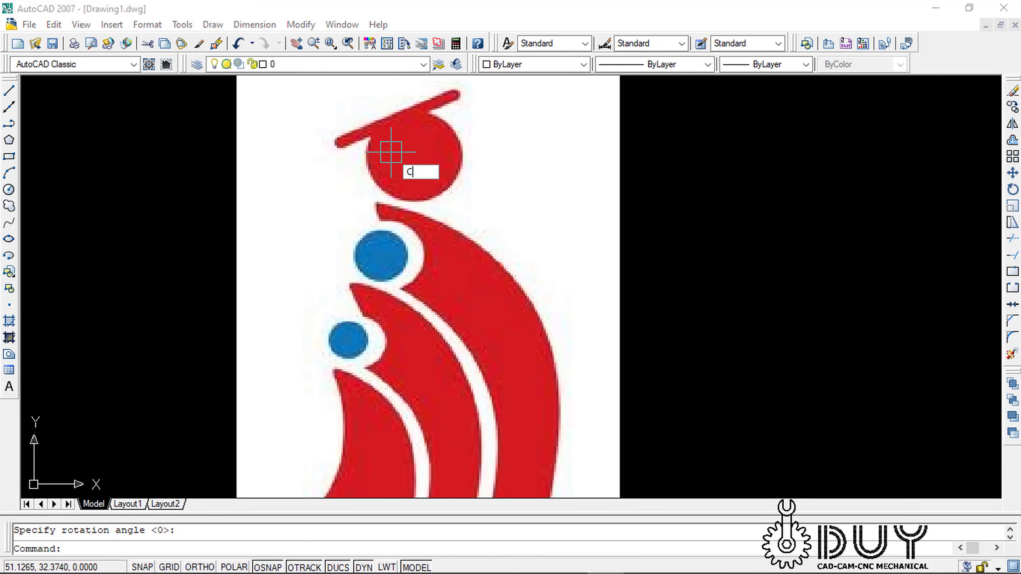
{"action": "key", "text": "Return"}
{"action": "scroll", "coordinate": [408, 159], "scroll_direction": "up", "scroll_amount": 2}
{"action": "left_click", "coordinate": [408, 148]}
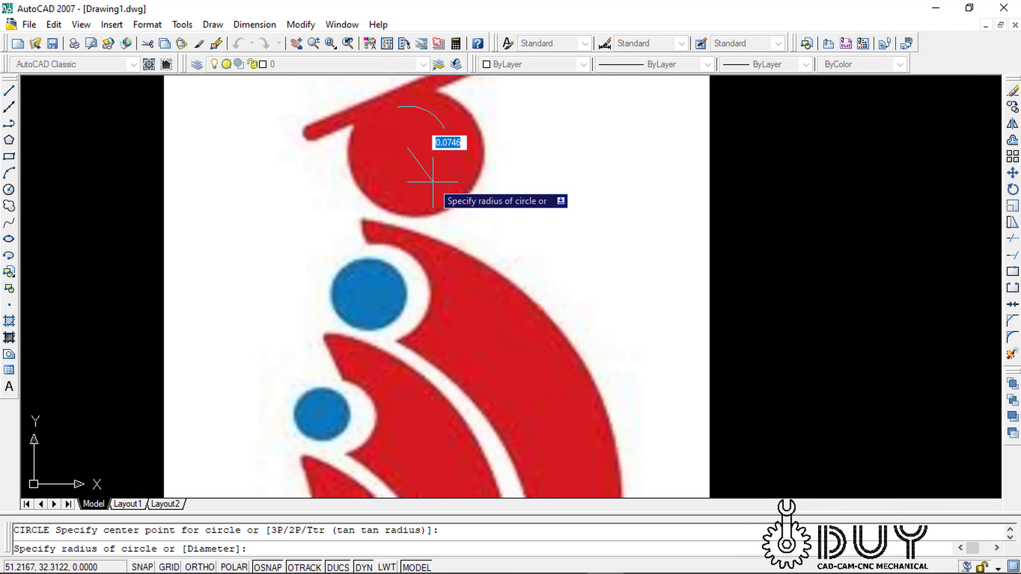
{"action": "left_click", "coordinate": [446, 201]}
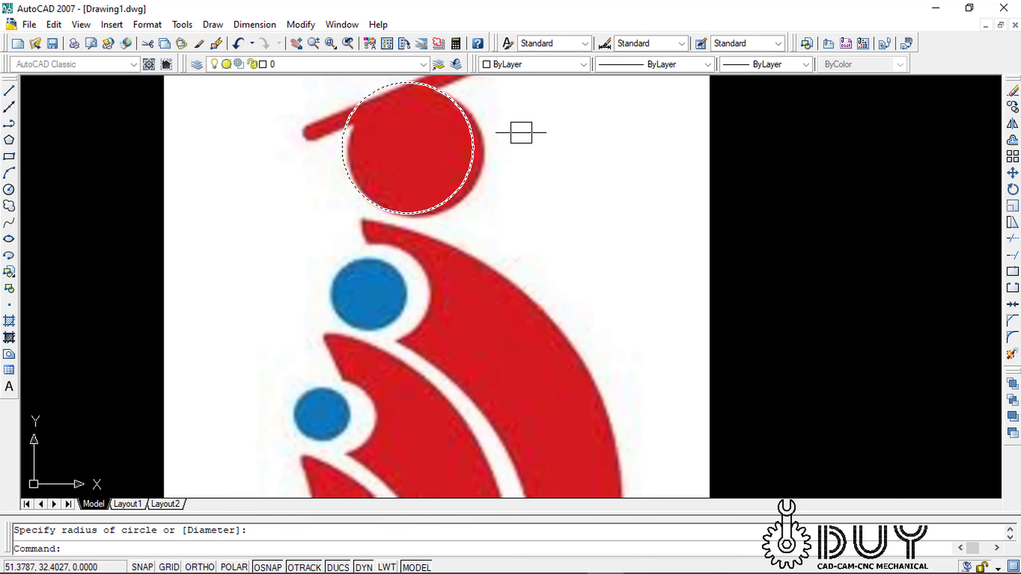
Move the circle slightly right so it fits the red head exactly
{"action": "left_click", "coordinate": [469, 126]}
{"action": "type", "text": "M"}
{"action": "key", "text": "Return"}
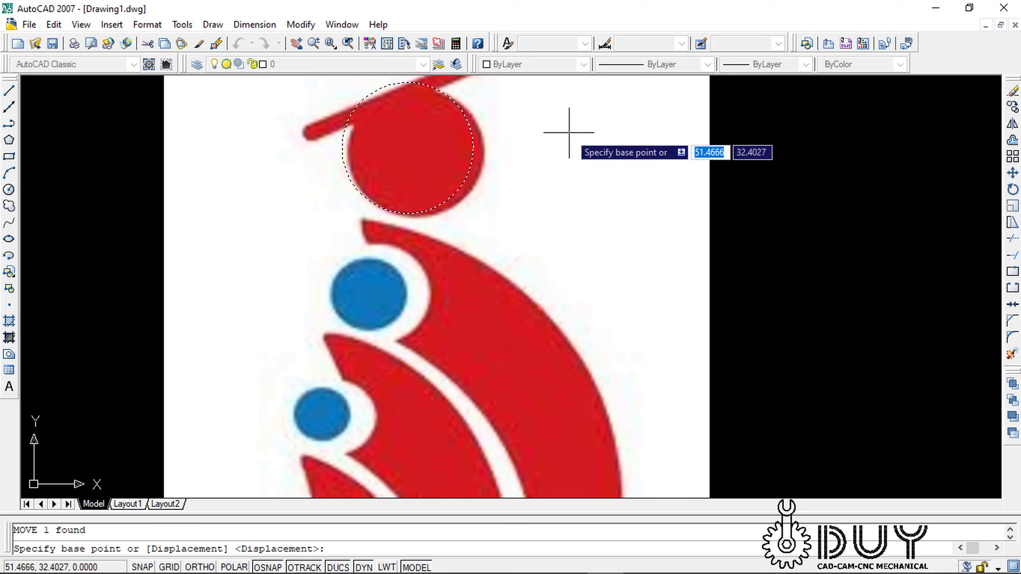
{"action": "left_click", "coordinate": [571, 136]}
{"action": "left_click", "coordinate": [576, 136]}
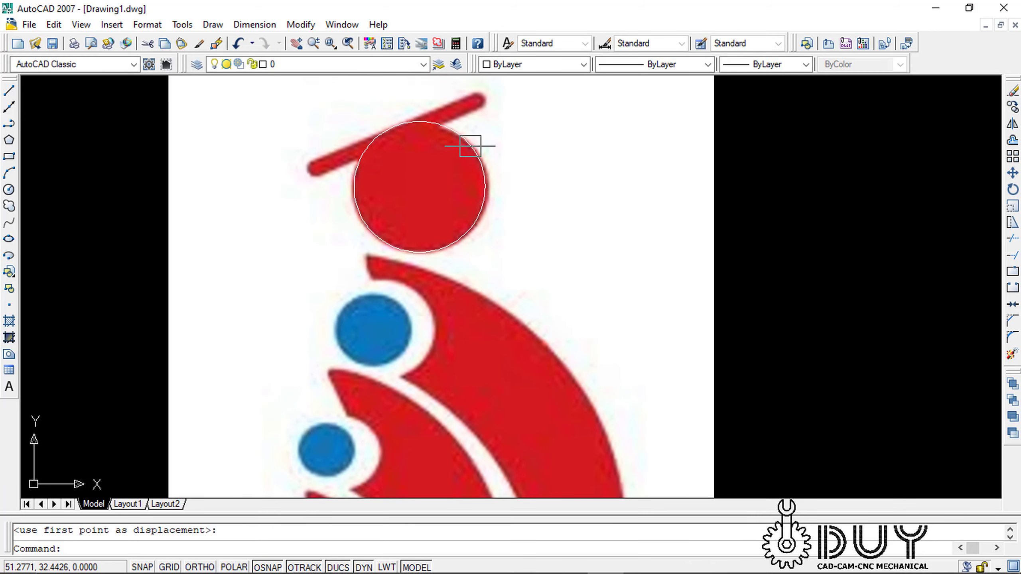
{"action": "middle_click_drag", "start_coordinate": [566, 162], "coordinate": [578, 177]}
{"action": "scroll", "coordinate": [579, 178], "scroll_direction": "down", "scroll_amount": 2}
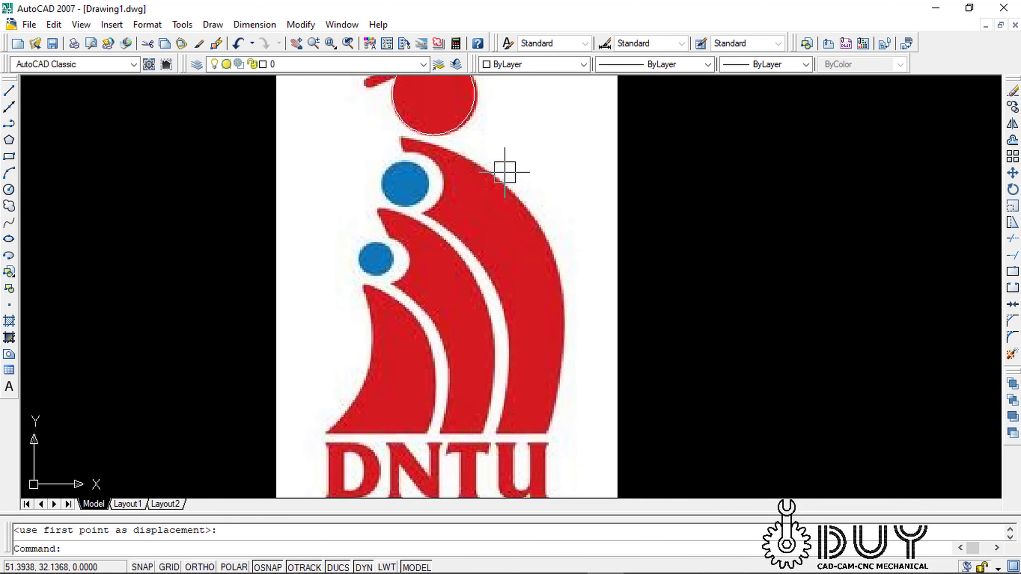
{"action": "type", "text": "C"}
{"action": "key", "text": "Return"}
{"action": "scroll", "coordinate": [386, 173], "scroll_direction": "up", "scroll_amount": 3}
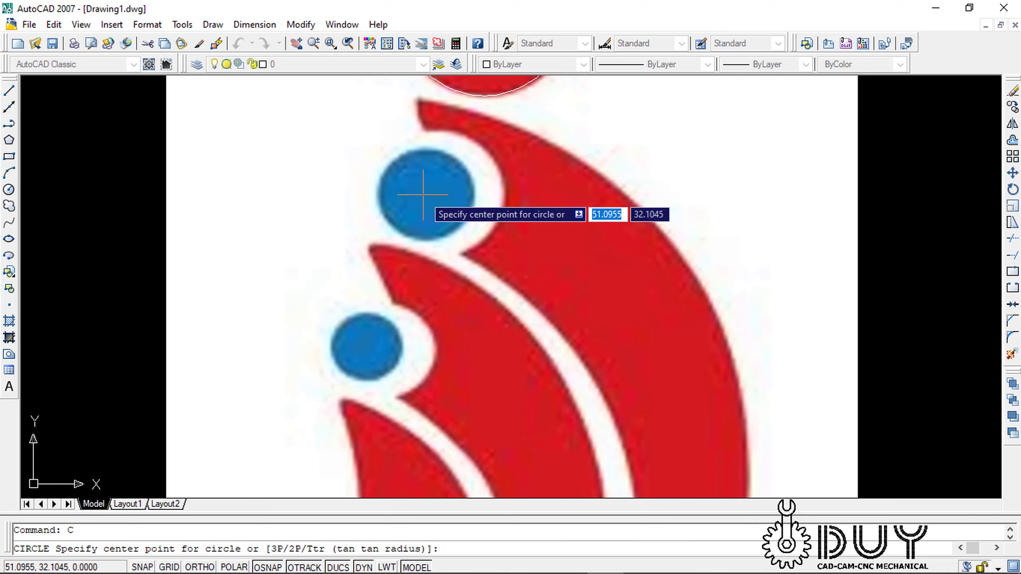
Draw a circle on the larger blue dot and nudge it to sit squarely on it
{"action": "left_click", "coordinate": [422, 194]}
{"action": "left_click", "coordinate": [470, 189]}
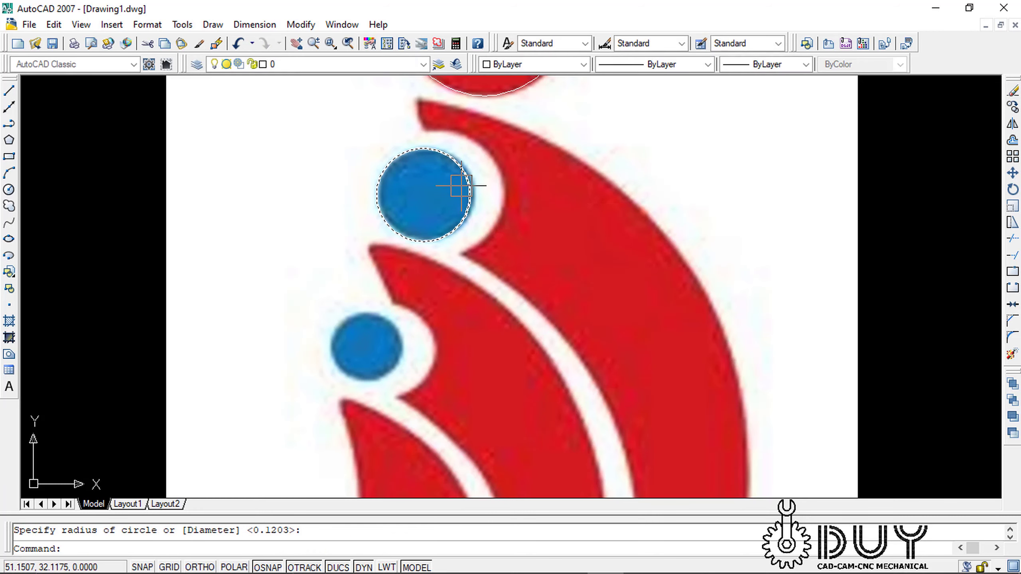
{"action": "type", "text": "m"}
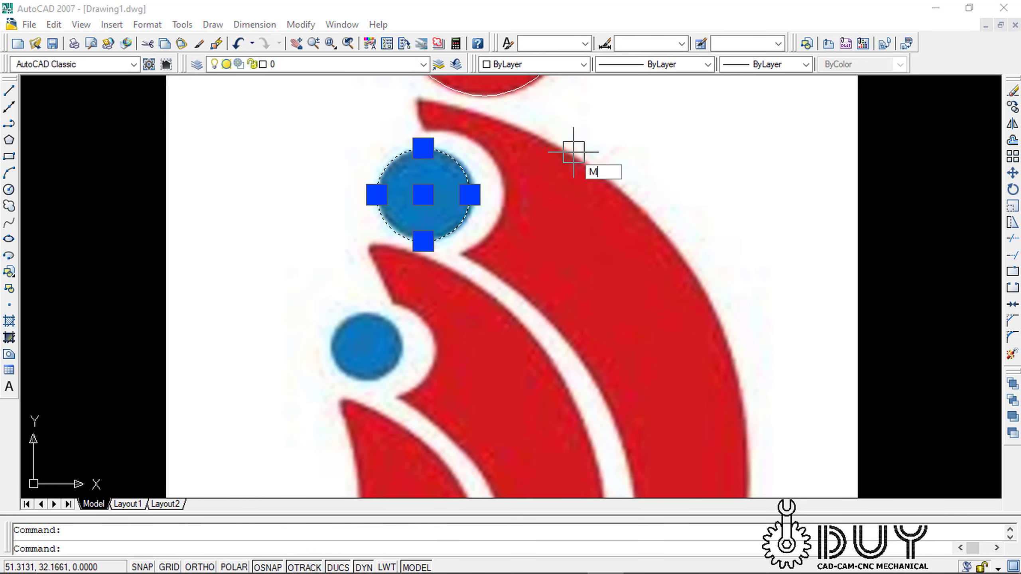
{"action": "key", "text": "Return"}
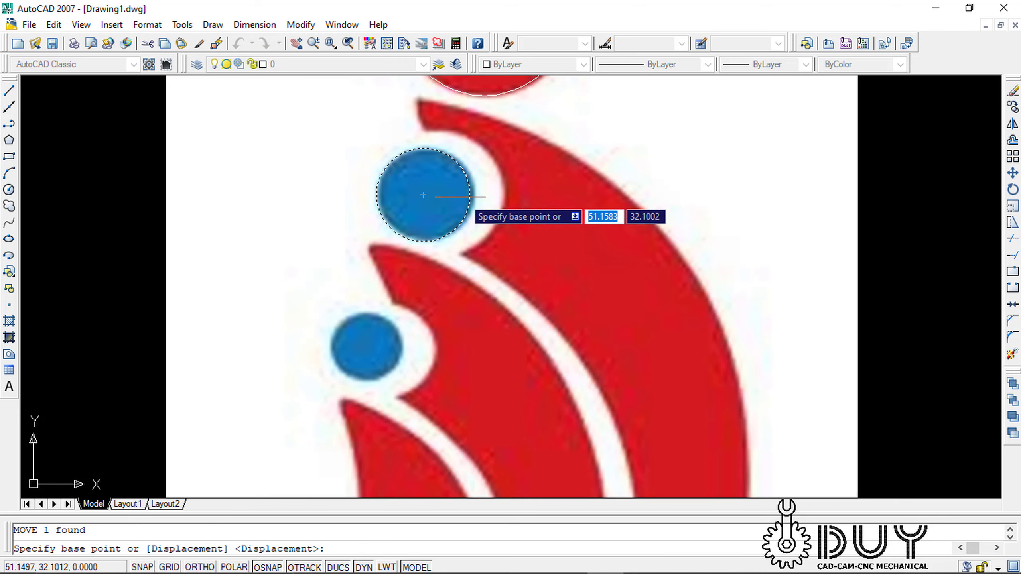
{"action": "scroll", "coordinate": [427, 199], "scroll_direction": "up", "scroll_amount": 3}
{"action": "left_click", "coordinate": [416, 189]}
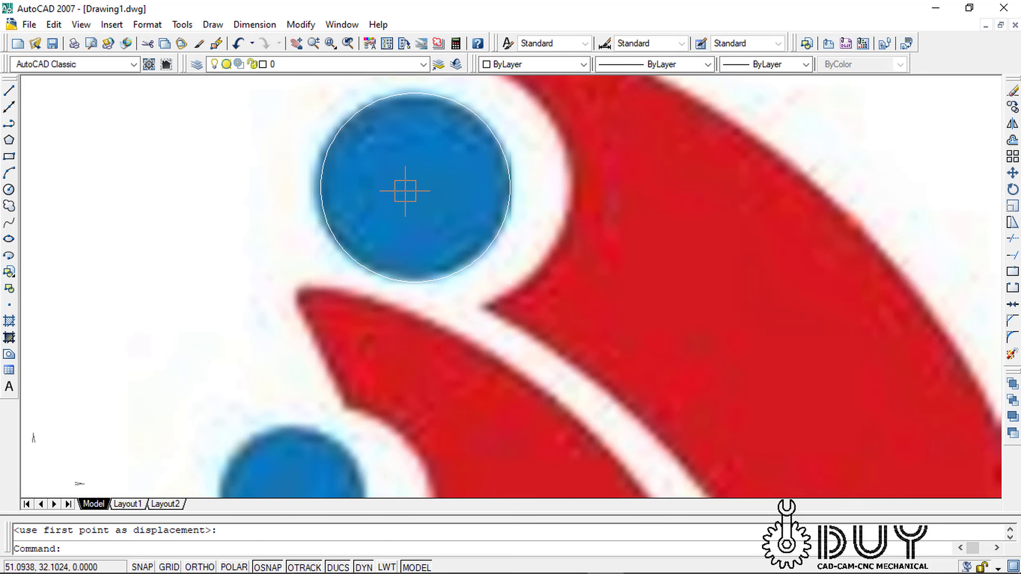
{"action": "scroll", "coordinate": [406, 191], "scroll_direction": "down", "scroll_amount": 2}
{"action": "scroll", "coordinate": [429, 195], "scroll_direction": "down", "scroll_amount": 2}
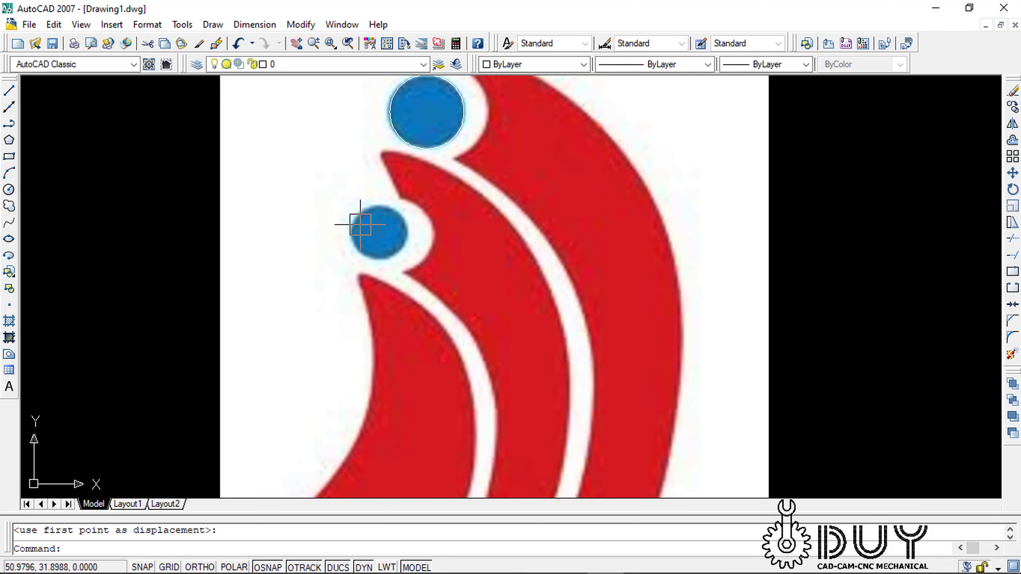
Draw a circle over the smaller blue dot, then bring the lower bands into view
{"action": "type", "text": "c"}
{"action": "key", "text": "Return"}
{"action": "left_click", "coordinate": [377, 232]}
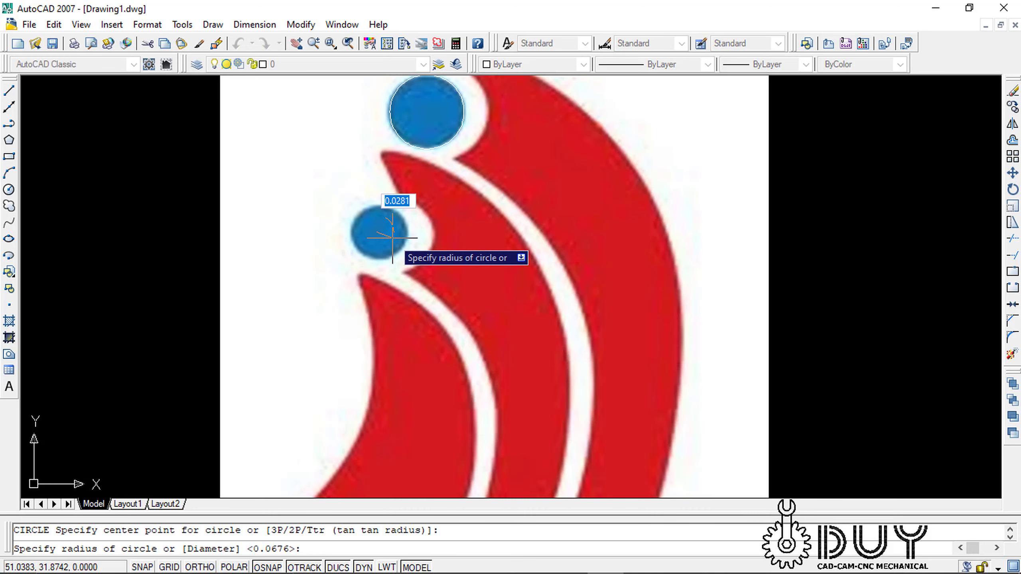
{"action": "left_click", "coordinate": [407, 233]}
{"action": "scroll", "coordinate": [394, 221], "scroll_direction": "down", "scroll_amount": 3}
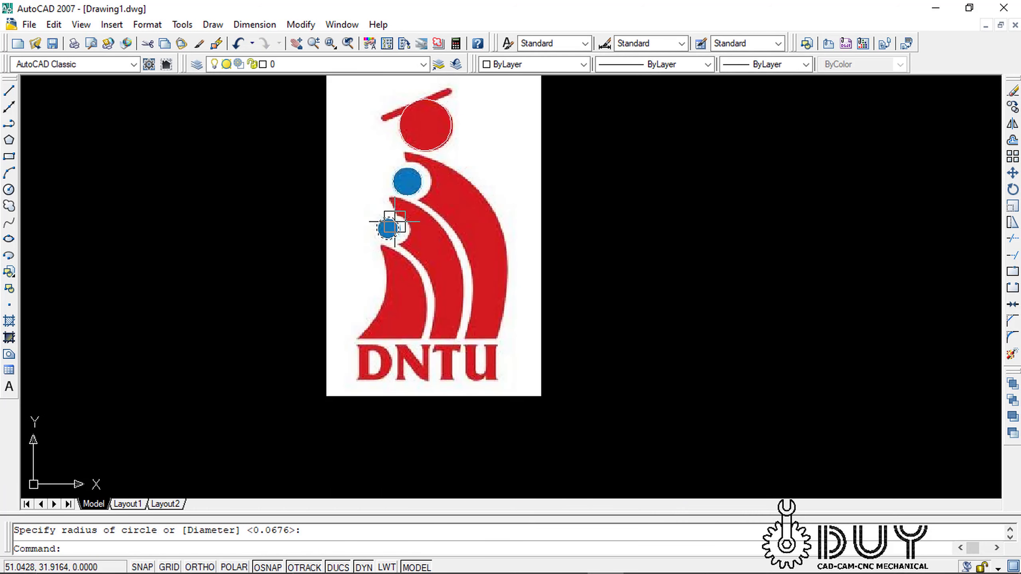
{"action": "scroll", "coordinate": [395, 221], "scroll_direction": "up", "scroll_amount": 3}
{"action": "scroll", "coordinate": [498, 252], "scroll_direction": "down", "scroll_amount": 3}
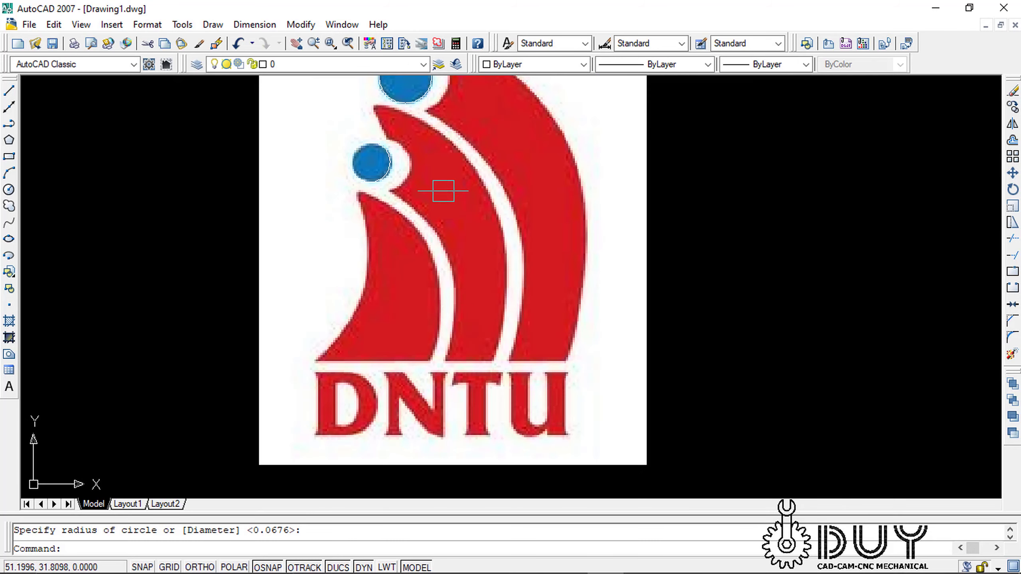
{"action": "middle_click_drag", "start_coordinate": [444, 189], "coordinate": [471, 86]}
Draw a horizontal line with Ortho along the bottom edge of the red bands
{"action": "type", "text": "L"}
{"action": "key", "text": "Return"}
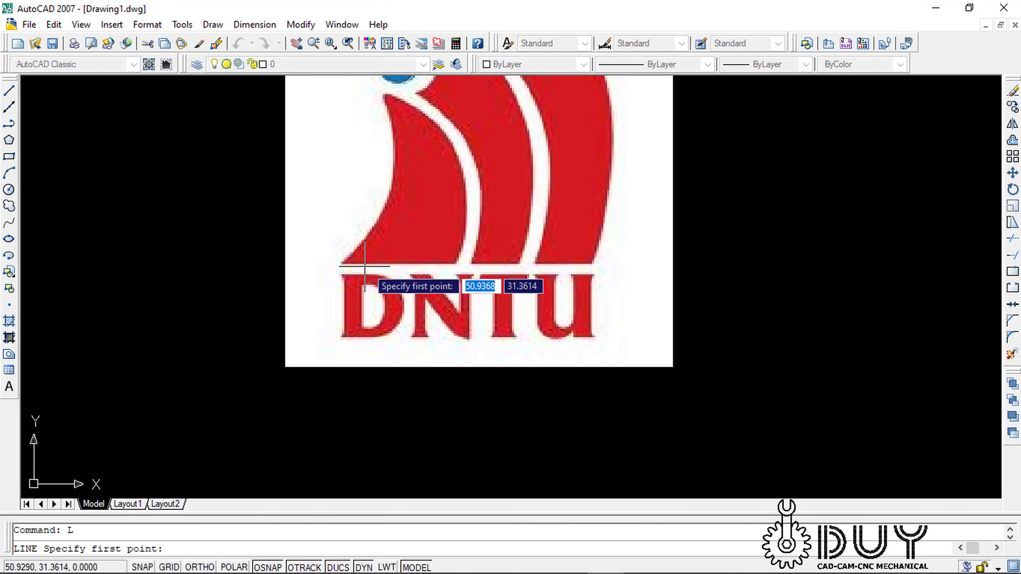
{"action": "scroll", "coordinate": [364, 269], "scroll_direction": "up", "scroll_amount": 3}
{"action": "scroll", "coordinate": [298, 252], "scroll_direction": "down", "scroll_amount": 1}
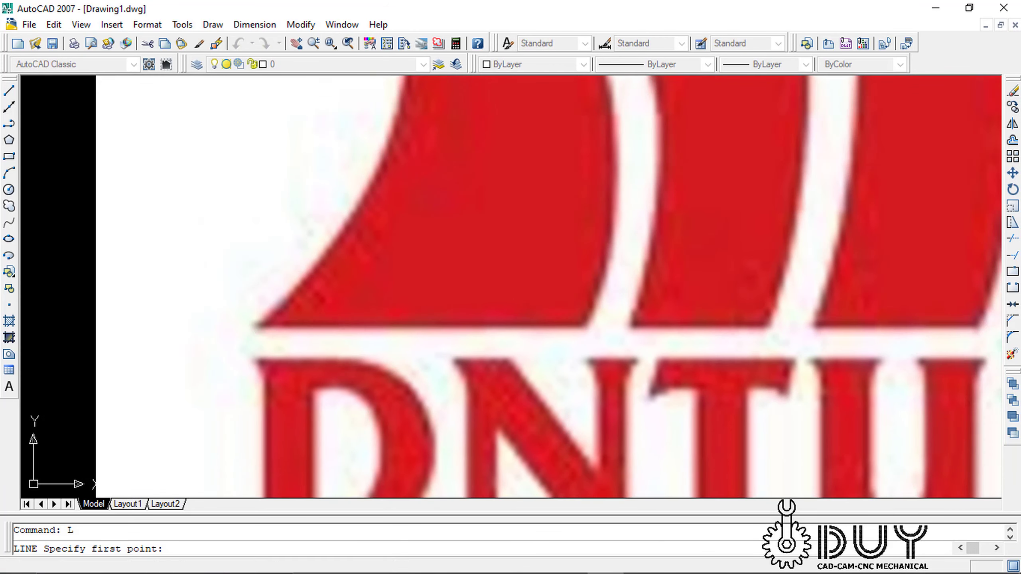
{"action": "scroll", "coordinate": [273, 308], "scroll_direction": "down", "scroll_amount": 1}
{"action": "scroll", "coordinate": [267, 319], "scroll_direction": "down", "scroll_amount": 1}
{"action": "scroll", "coordinate": [267, 319], "scroll_direction": "up", "scroll_amount": 1}
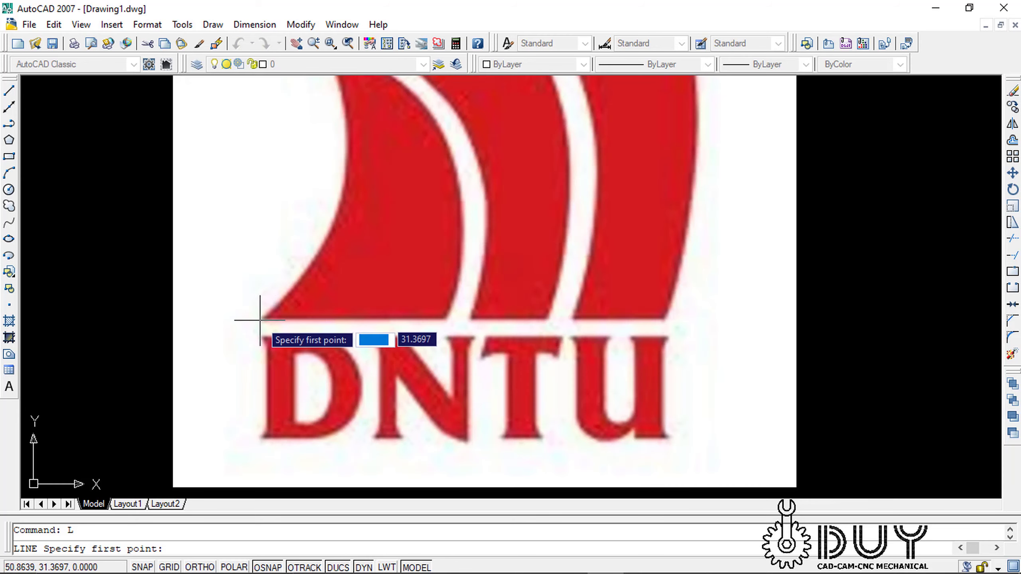
{"action": "left_click", "coordinate": [263, 319]}
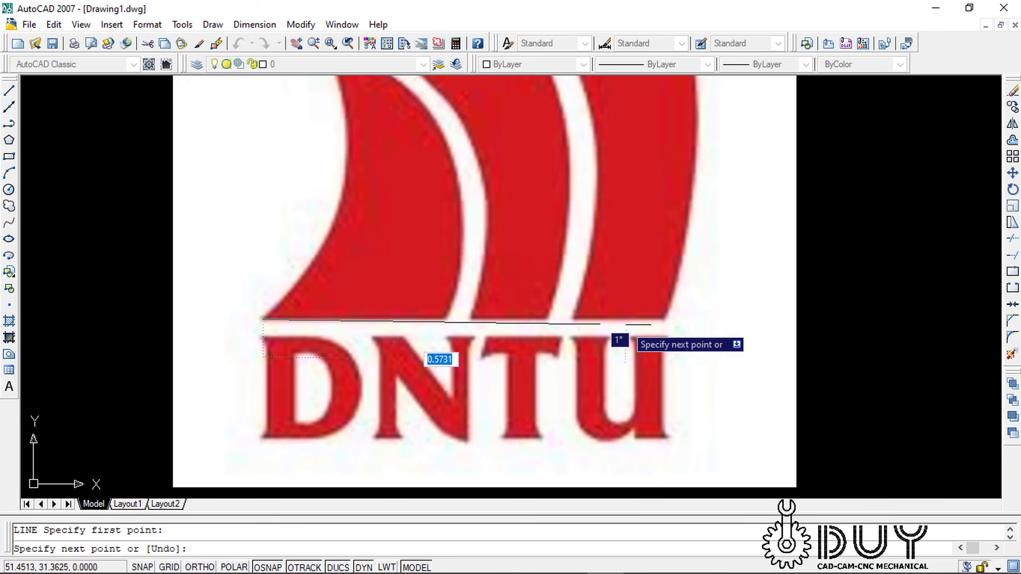
{"action": "key", "text": "F8"}
{"action": "left_click", "coordinate": [665, 320]}
{"action": "scroll", "coordinate": [667, 318], "scroll_direction": "down", "scroll_amount": 3}
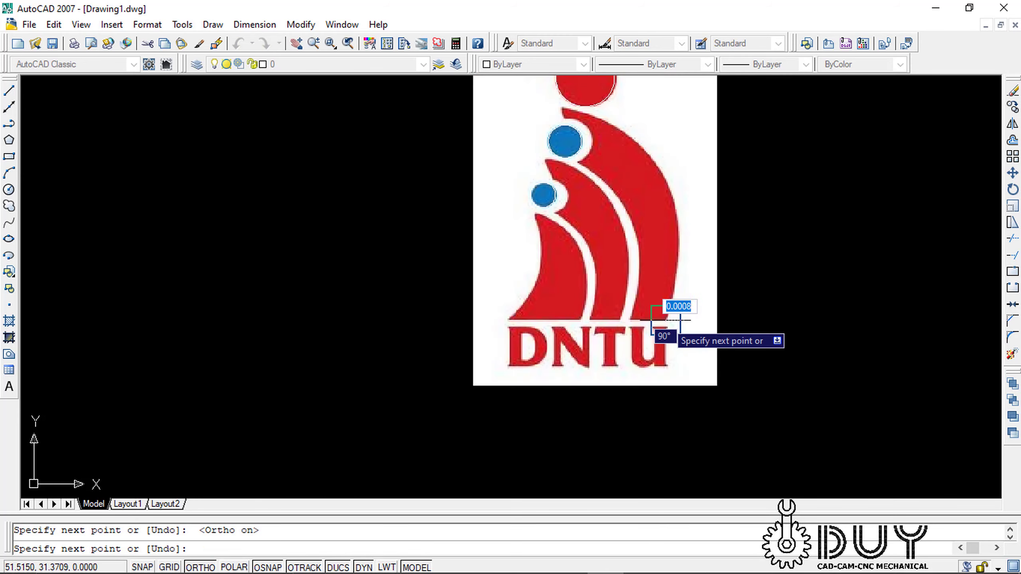
{"action": "key", "text": "Escape"}
Select the new line to check it, then zoom out over the whole logo
{"action": "scroll", "coordinate": [603, 322], "scroll_direction": "up", "scroll_amount": 1}
{"action": "scroll", "coordinate": [495, 412], "scroll_direction": "up", "scroll_amount": 1}
{"action": "left_click", "coordinate": [494, 413]}
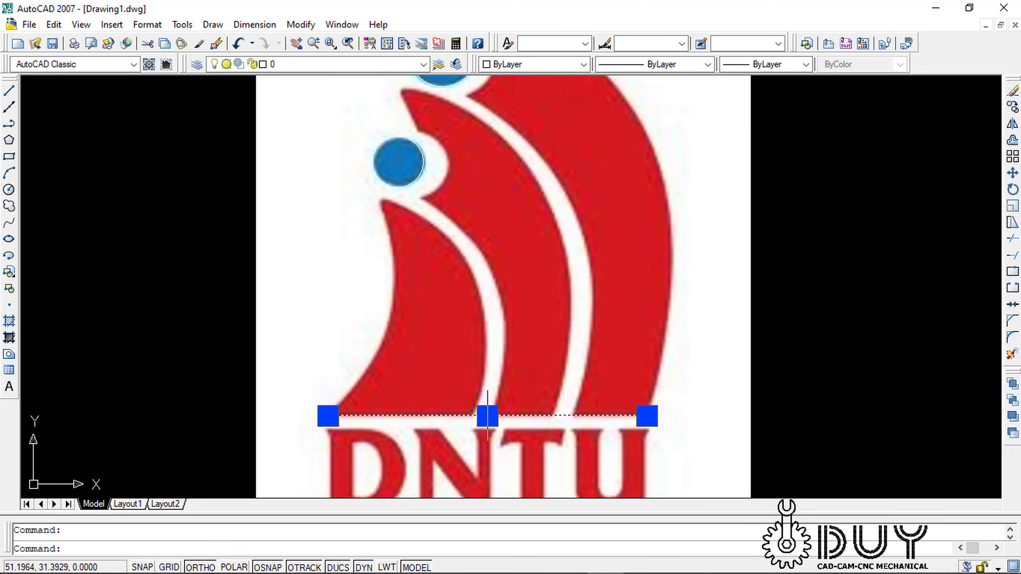
{"action": "key", "text": "Escape"}
{"action": "scroll", "coordinate": [611, 193], "scroll_direction": "down", "scroll_amount": 3}
{"action": "scroll", "coordinate": [534, 229], "scroll_direction": "up", "scroll_amount": 1}
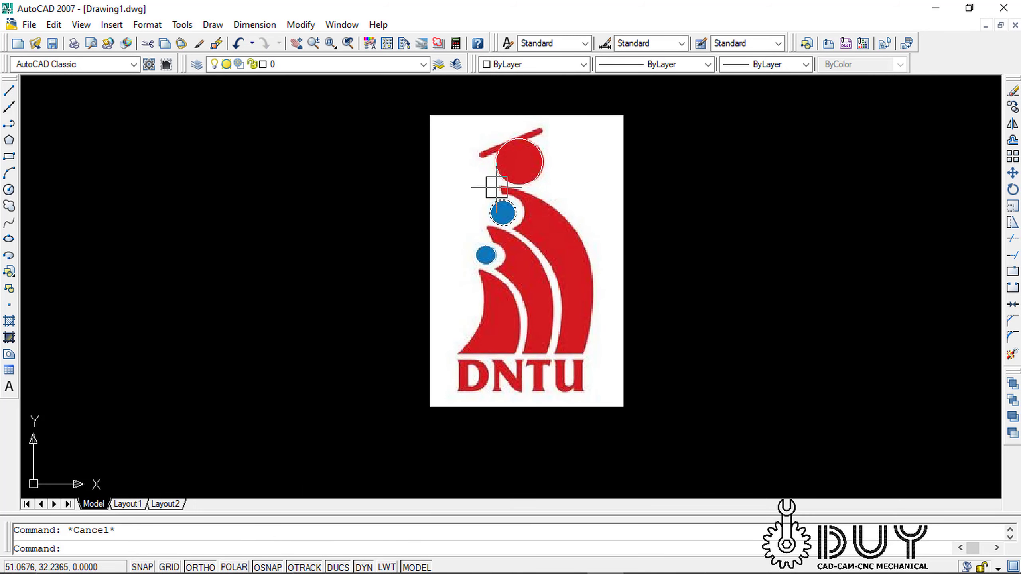
{"action": "scroll", "coordinate": [596, 342], "scroll_direction": "up", "scroll_amount": 1}
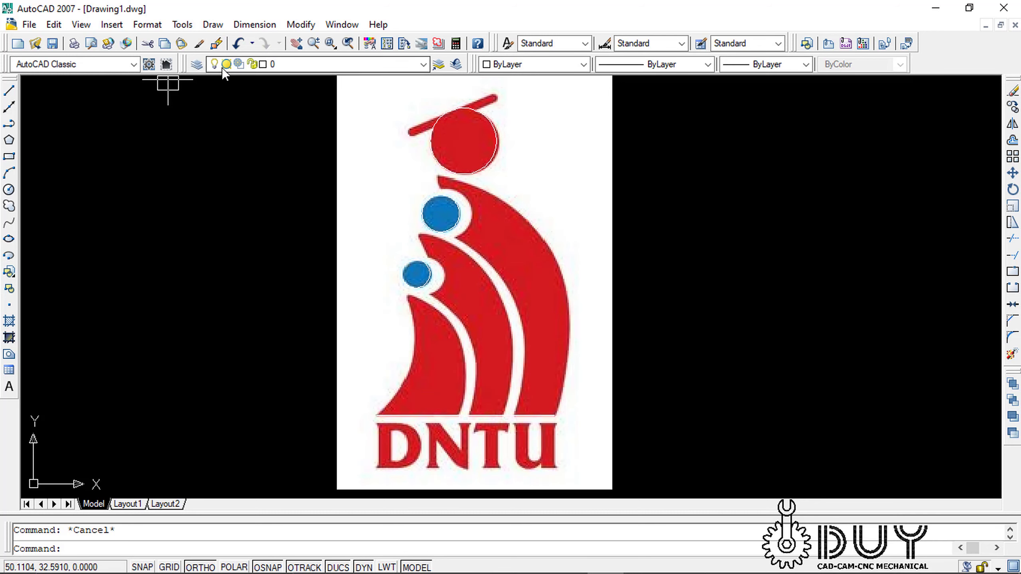
{"action": "left_click", "coordinate": [219, 27]}
{"action": "mouse_move", "coordinate": [225, 211]}
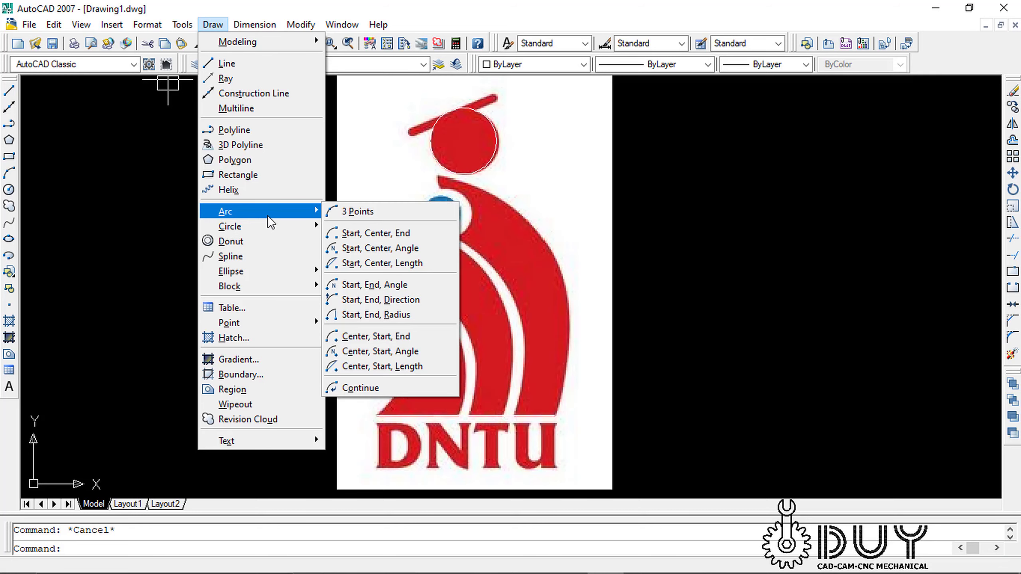
{"action": "left_click", "coordinate": [381, 212]}
{"action": "scroll", "coordinate": [549, 417], "scroll_direction": "up", "scroll_amount": 1}
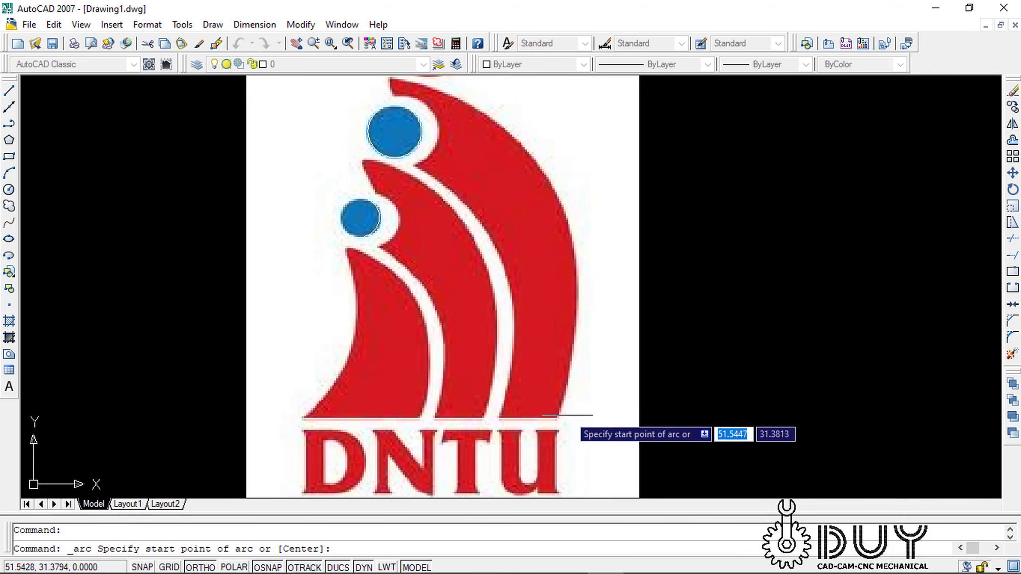
{"action": "left_click", "coordinate": [556, 418]}
{"action": "middle_click_drag", "start_coordinate": [556, 418], "coordinate": [537, 484]}
{"action": "key", "text": "F8"}
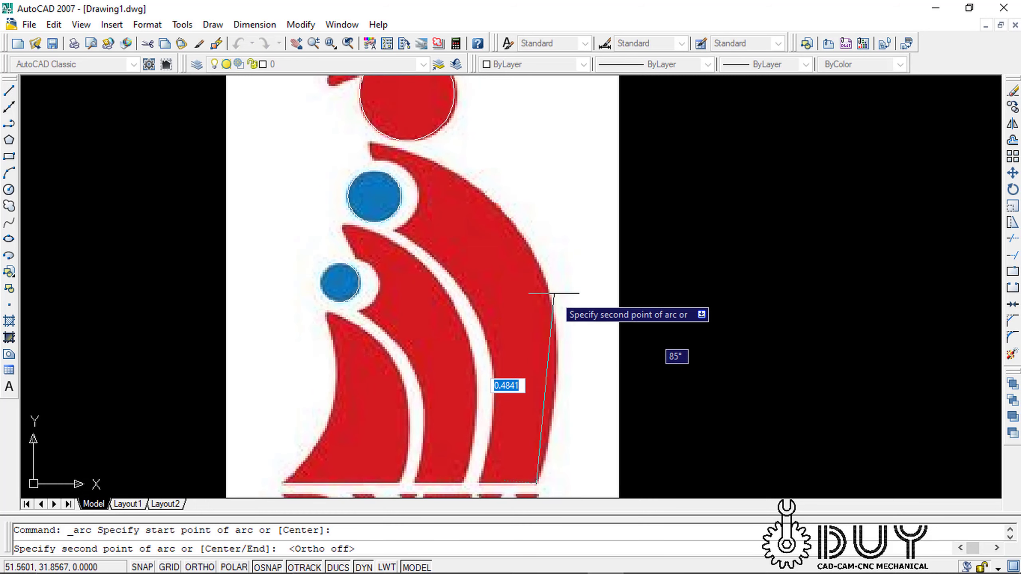
{"action": "left_click", "coordinate": [548, 283]}
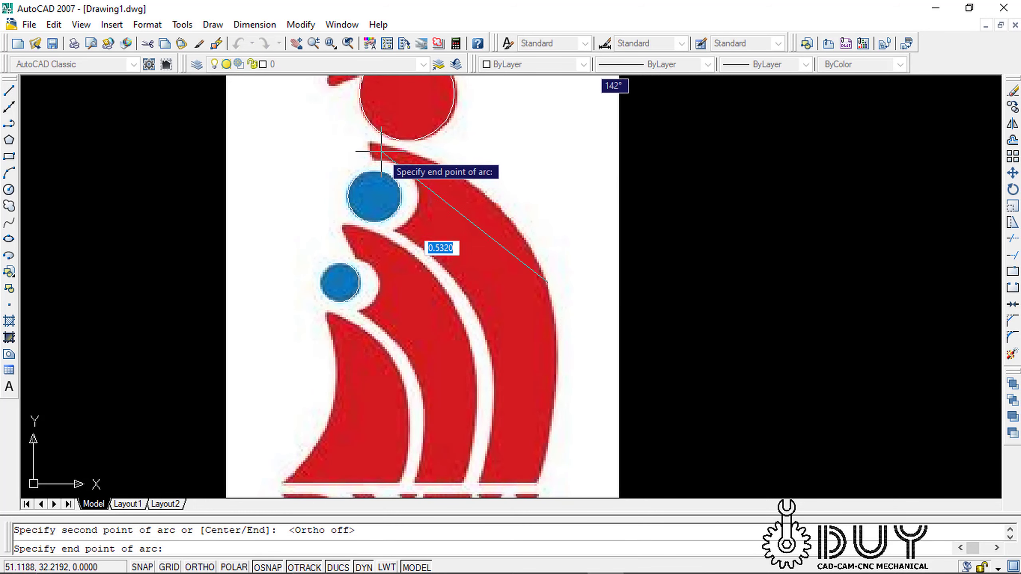
{"action": "left_click", "coordinate": [363, 142]}
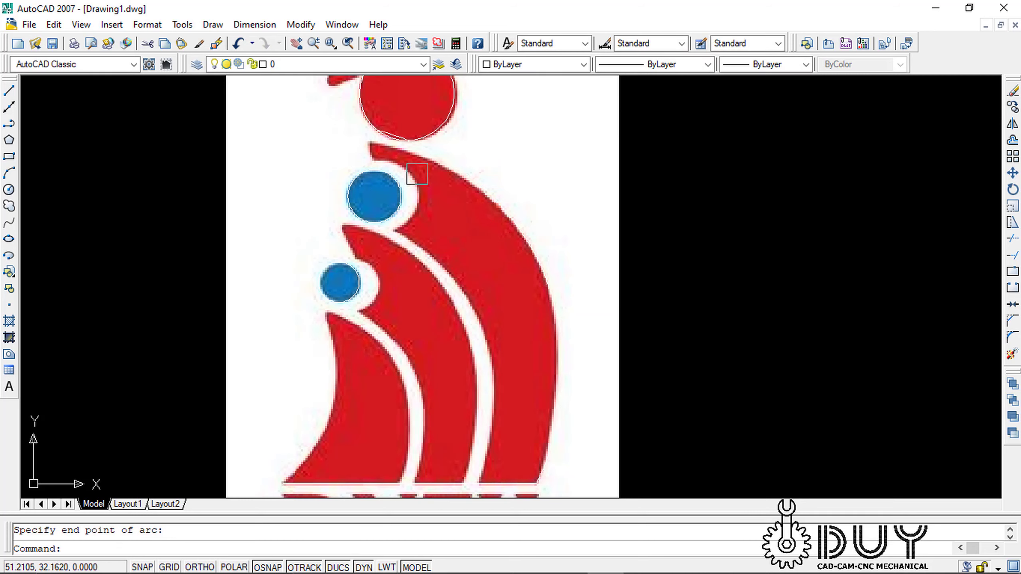
{"action": "left_click", "coordinate": [388, 143]}
{"action": "scroll", "coordinate": [388, 144], "scroll_direction": "up", "scroll_amount": 2}
{"action": "left_click", "coordinate": [375, 128]}
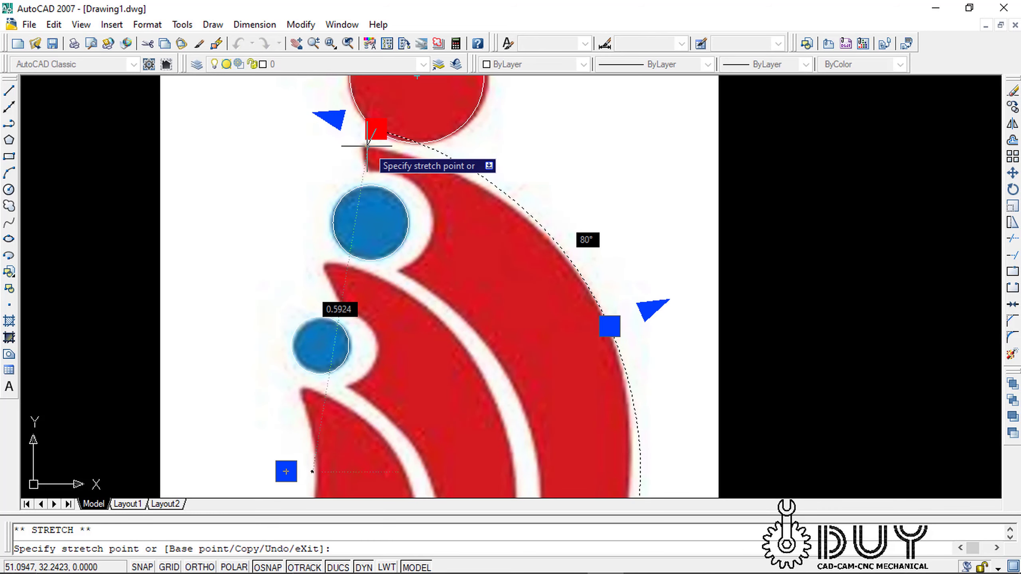
{"action": "left_click", "coordinate": [366, 145]}
{"action": "key", "text": "Escape"}
{"action": "scroll", "coordinate": [638, 315], "scroll_direction": "down", "scroll_amount": 3}
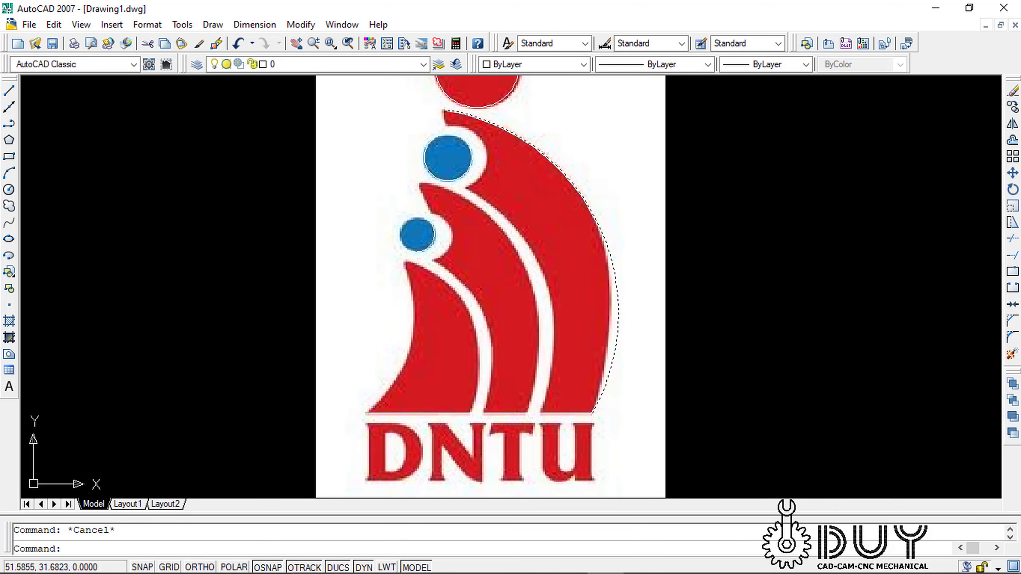
{"action": "left_click", "coordinate": [621, 314]}
{"action": "key", "text": "Escape"}
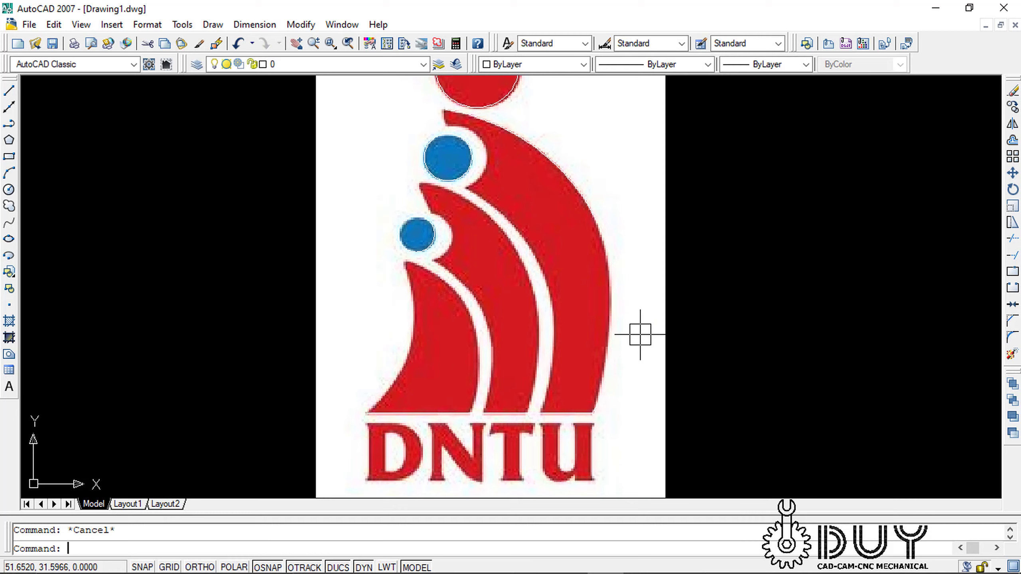
{"action": "left_click", "coordinate": [622, 322]}
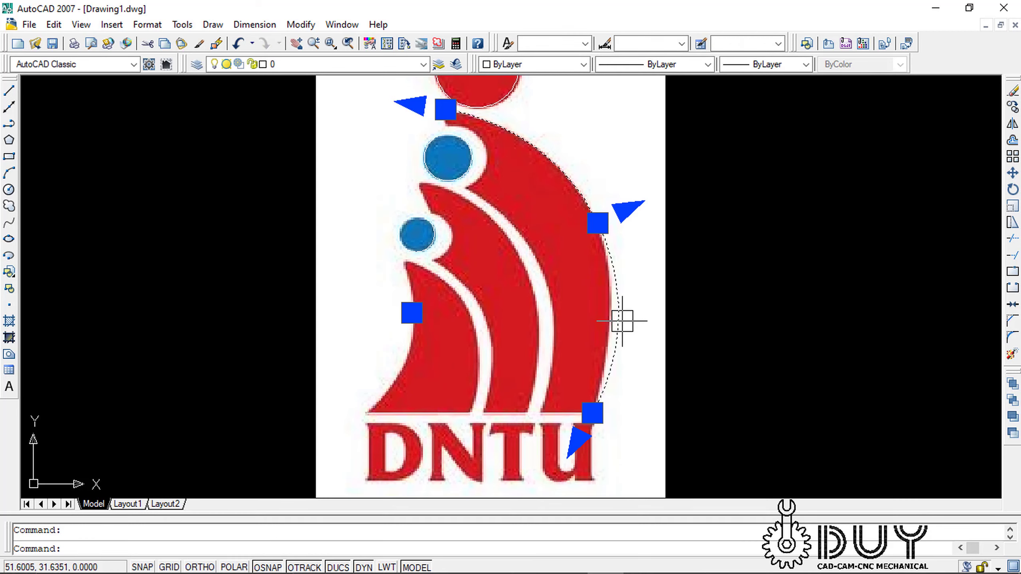
{"action": "key", "text": "Delete"}
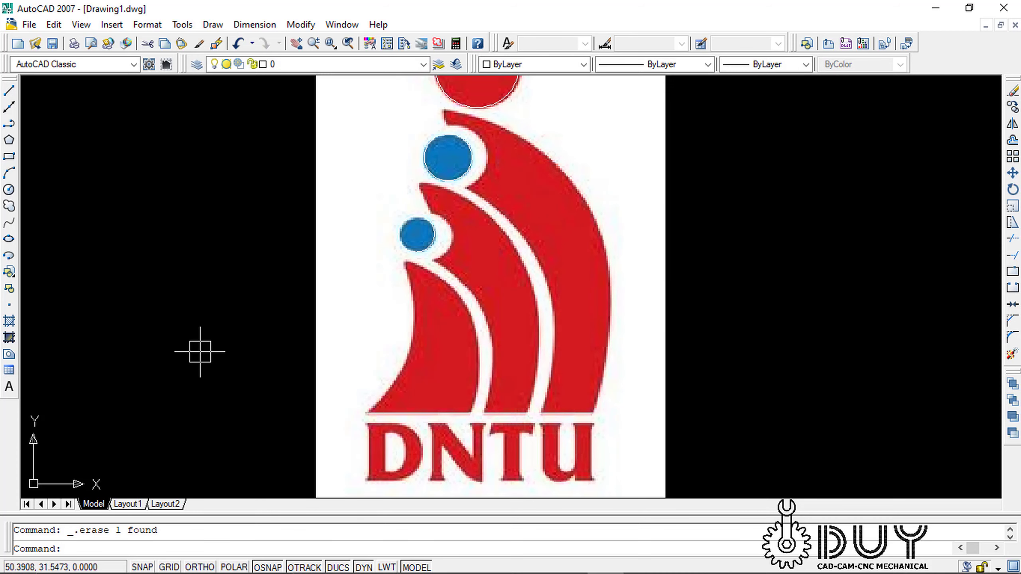
Start a spline at the largest red band's base and place points up its outer edge
{"action": "left_click", "coordinate": [9, 223]}
{"action": "scroll", "coordinate": [560, 395], "scroll_direction": "up", "scroll_amount": 2}
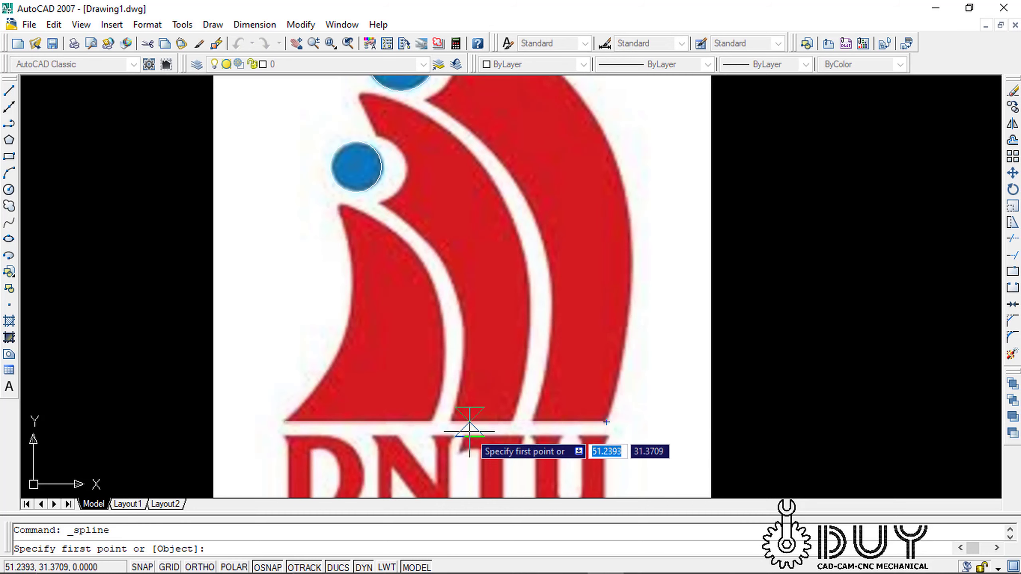
{"action": "left_click", "coordinate": [606, 421]}
{"action": "middle_click_drag", "start_coordinate": [618, 365], "coordinate": [591, 447]}
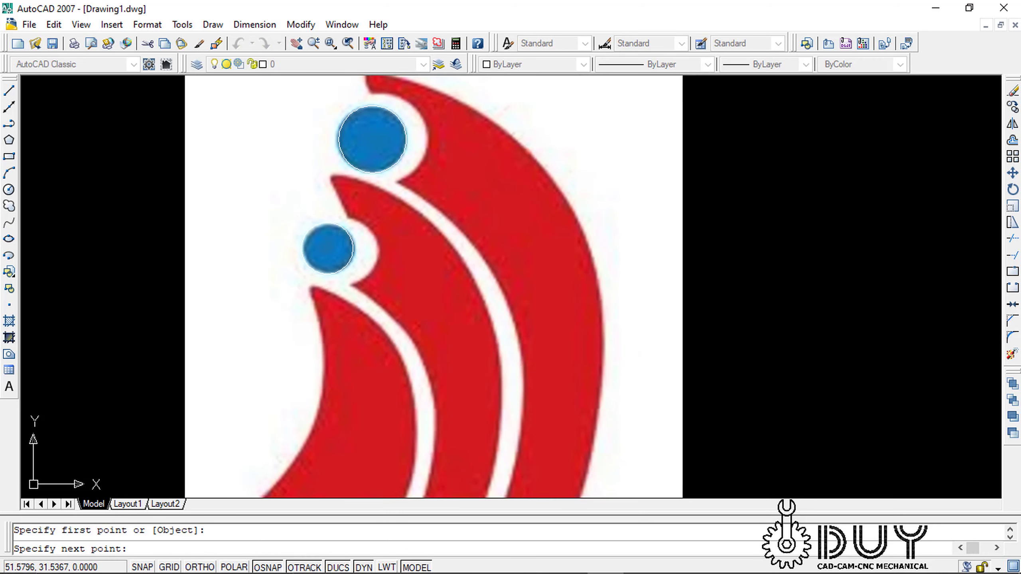
{"action": "left_click", "coordinate": [598, 404]}
{"action": "left_click", "coordinate": [599, 283]}
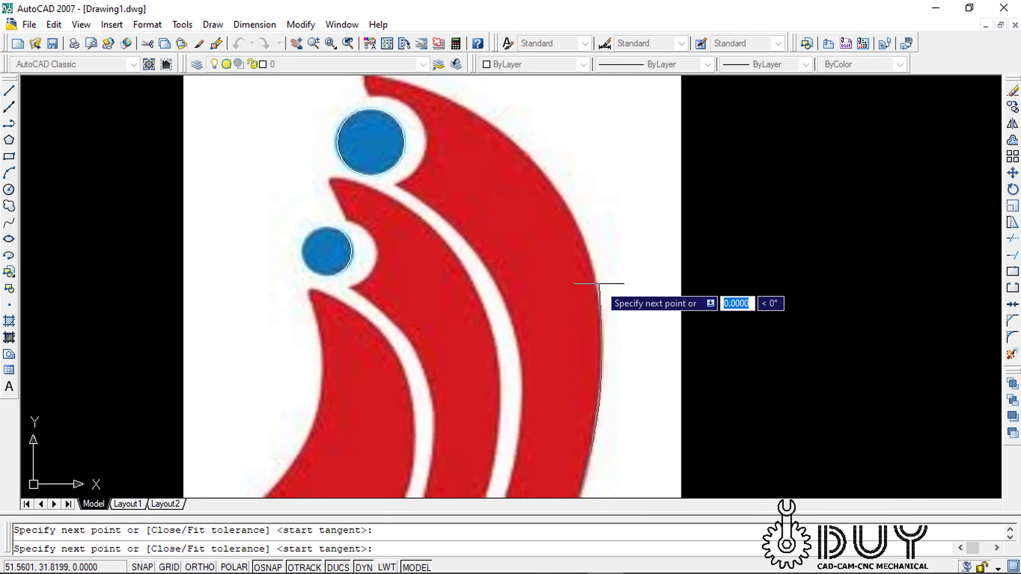
{"action": "left_click", "coordinate": [542, 169]}
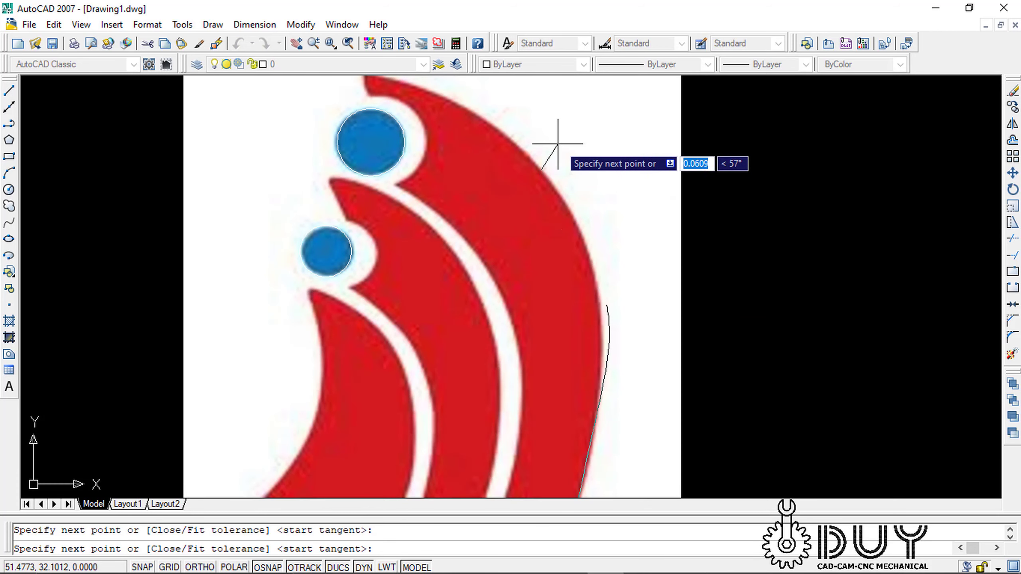
{"action": "middle_click_drag", "start_coordinate": [558, 143], "coordinate": [602, 296]}
{"action": "left_click", "coordinate": [501, 257]}
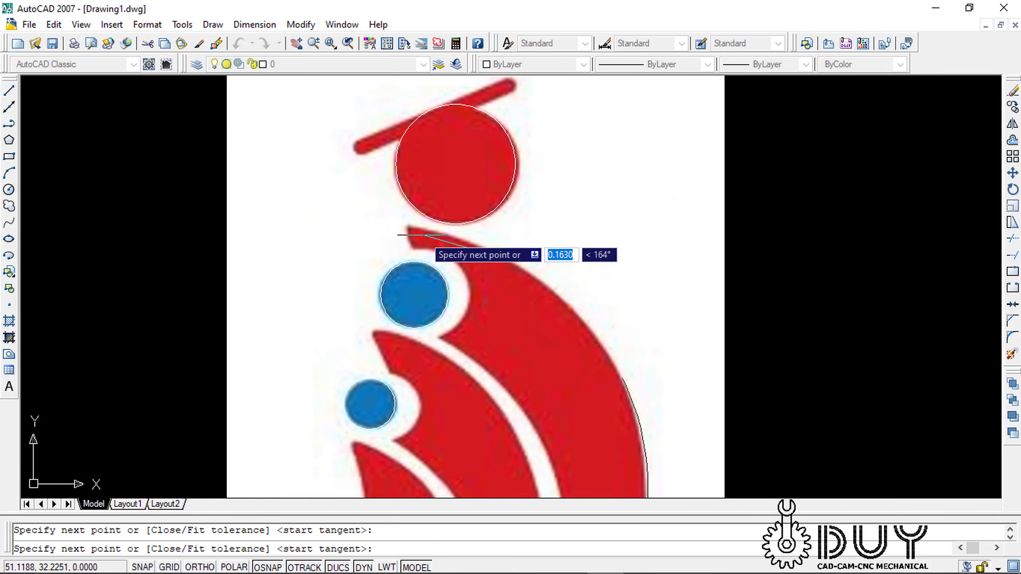
End the spline at the band's tip with default tangents and check its fit
{"action": "scroll", "coordinate": [422, 235], "scroll_direction": "up", "scroll_amount": 3}
{"action": "left_click", "coordinate": [389, 216]}
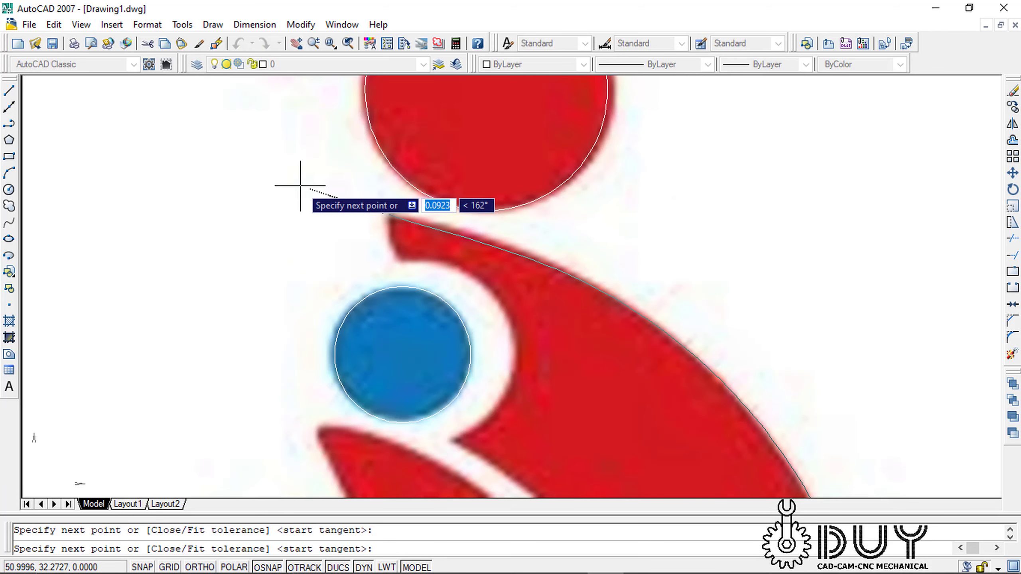
{"action": "key", "text": "Return"}
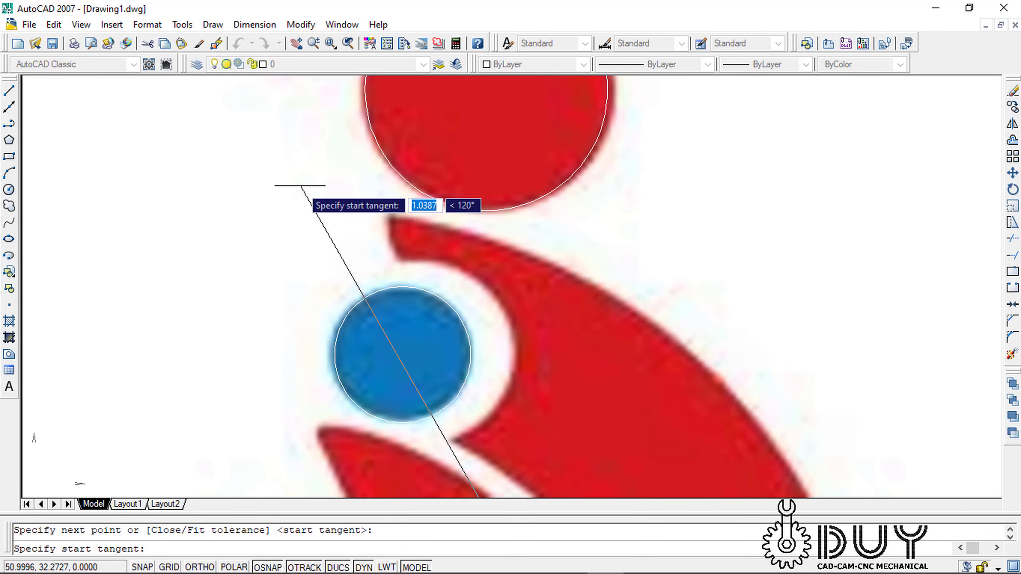
{"action": "key", "text": "Return"}
{"action": "key", "text": "Return"}
{"action": "scroll", "coordinate": [303, 182], "scroll_direction": "down", "scroll_amount": 2}
{"action": "scroll", "coordinate": [507, 330], "scroll_direction": "down", "scroll_amount": 3}
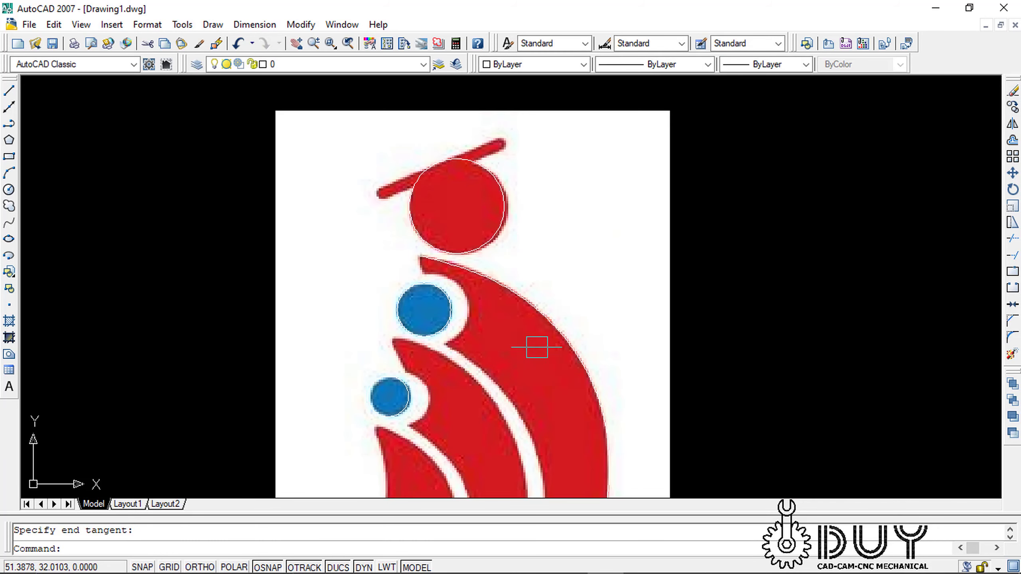
{"action": "middle_click_drag", "start_coordinate": [535, 346], "coordinate": [554, 231]}
{"action": "left_click", "coordinate": [588, 284]}
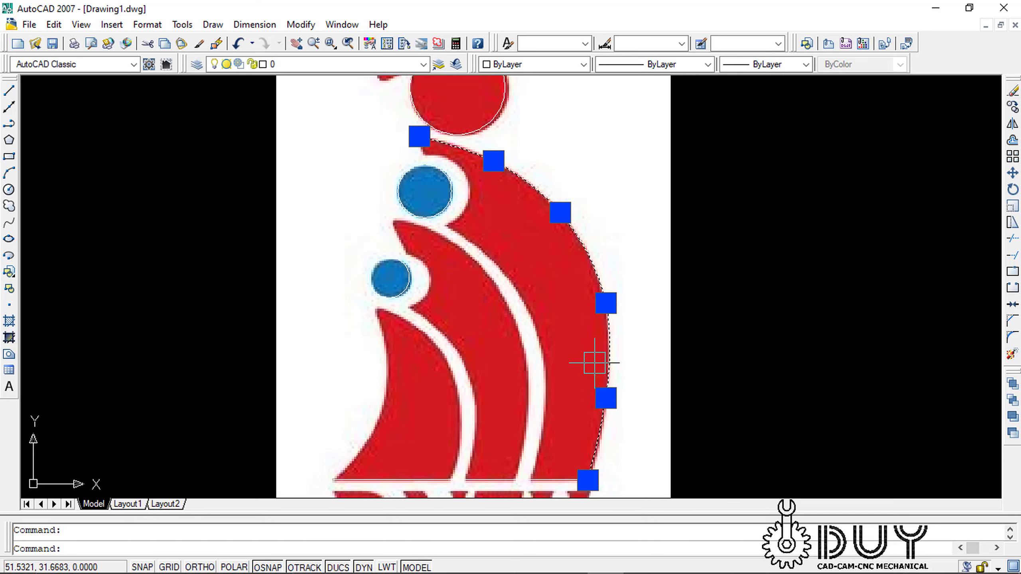
{"action": "key", "text": "Escape"}
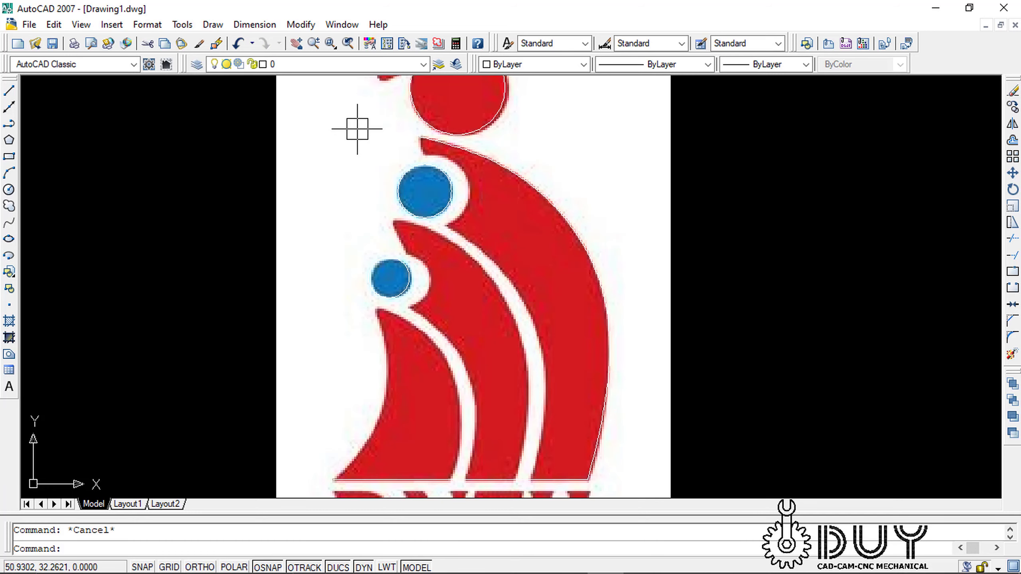
{"action": "middle_click_drag", "start_coordinate": [510, 268], "coordinate": [498, 190]}
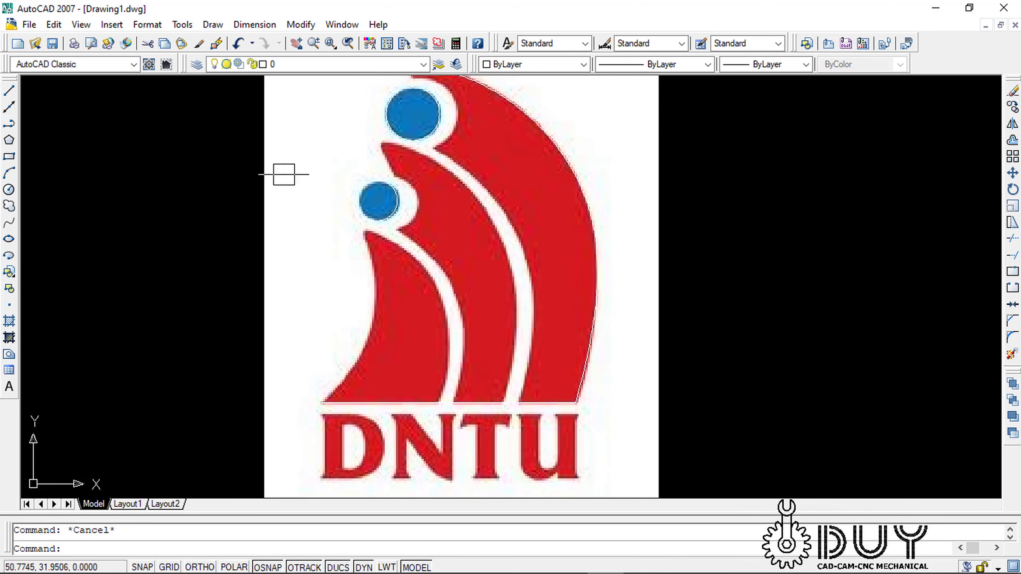
Start another spline at the middle band's base with two points up its edge
{"action": "left_click", "coordinate": [12, 224]}
{"action": "scroll", "coordinate": [523, 394], "scroll_direction": "up", "scroll_amount": 2}
{"action": "scroll", "coordinate": [508, 415], "scroll_direction": "up", "scroll_amount": 1}
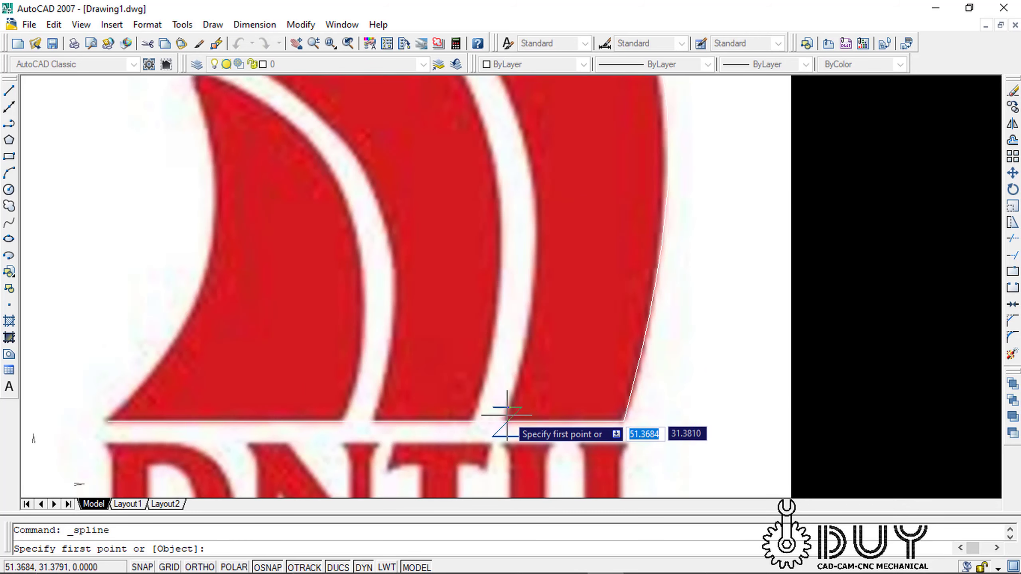
{"action": "left_click", "coordinate": [507, 420]}
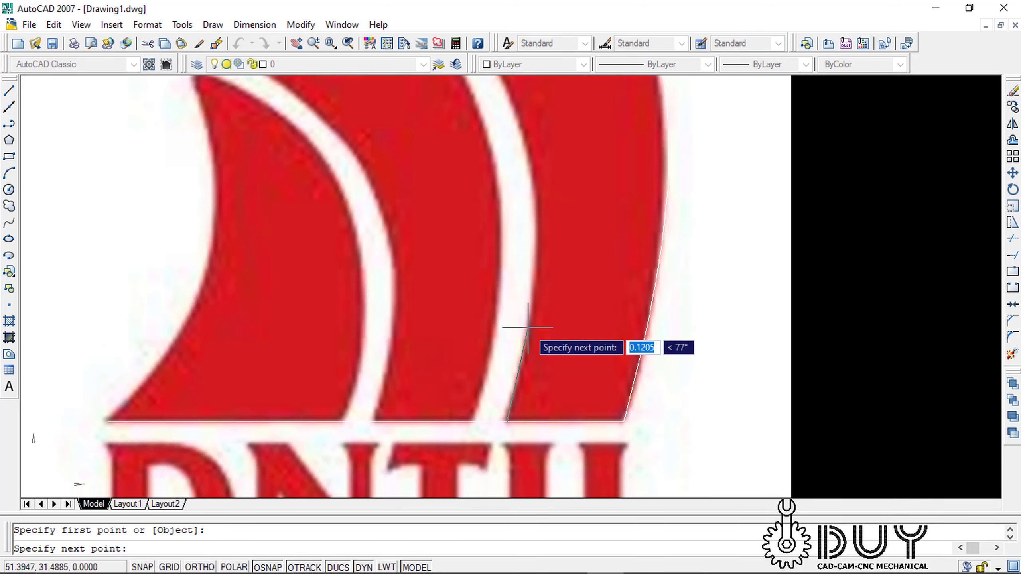
{"action": "left_click", "coordinate": [525, 294]}
{"action": "left_click", "coordinate": [528, 212]}
Add a final point near the band's top and complete the spline with default tangents
{"action": "middle_click_drag", "start_coordinate": [502, 74], "coordinate": [540, 211]}
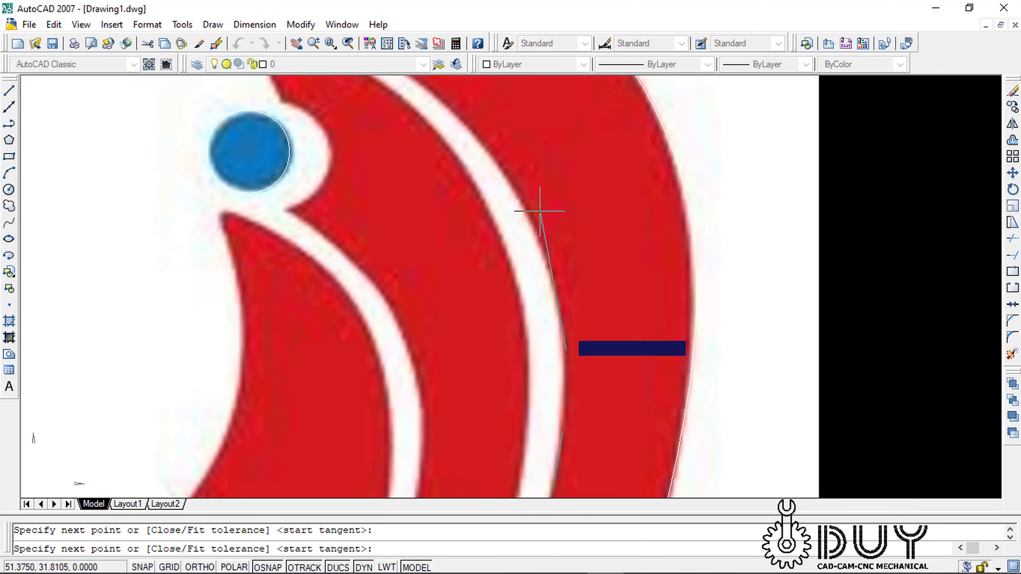
{"action": "middle_click_drag", "start_coordinate": [486, 164], "coordinate": [564, 312]}
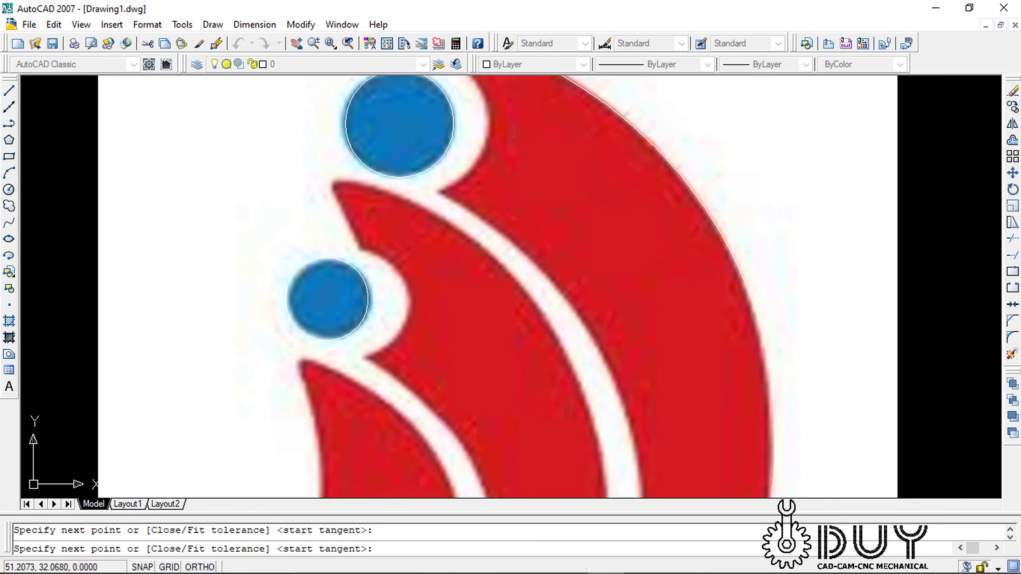
{"action": "left_click", "coordinate": [495, 222]}
{"action": "key", "text": "Return"}
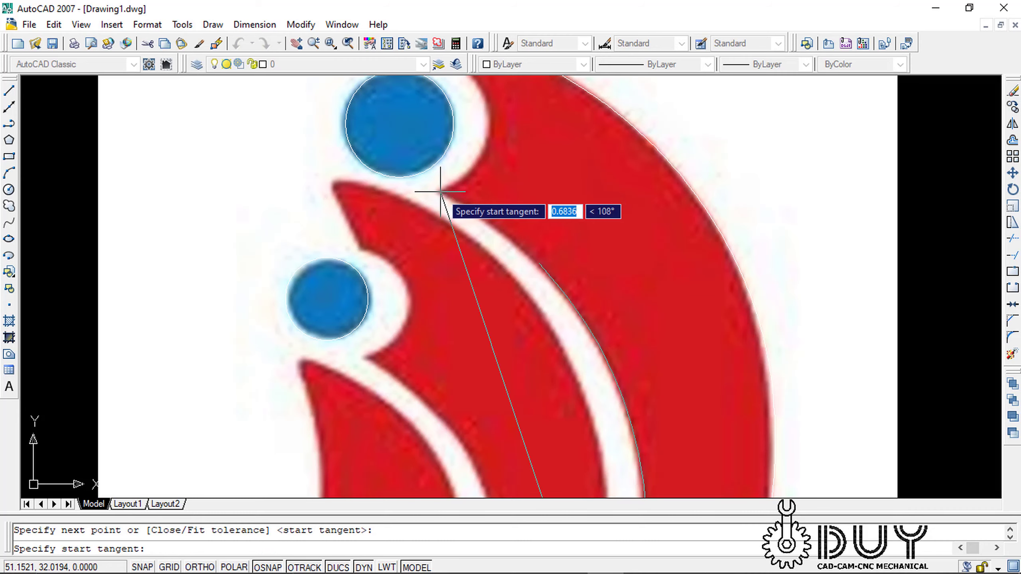
{"action": "key", "text": "Return"}
{"action": "key", "text": "Return"}
{"action": "scroll", "coordinate": [441, 192], "scroll_direction": "down", "scroll_amount": 4}
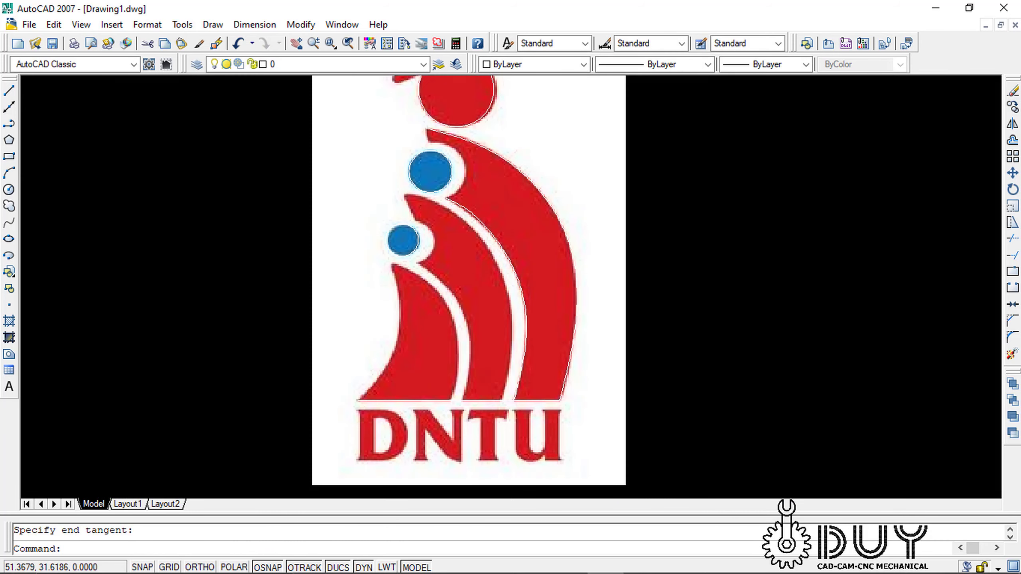
{"action": "scroll", "coordinate": [511, 322], "scroll_direction": "up", "scroll_amount": 3}
Spline the middle band's right edge through four points, setting the end tangent at its tip
{"action": "key", "text": "Return"}
{"action": "scroll", "coordinate": [494, 440], "scroll_direction": "up", "scroll_amount": 2}
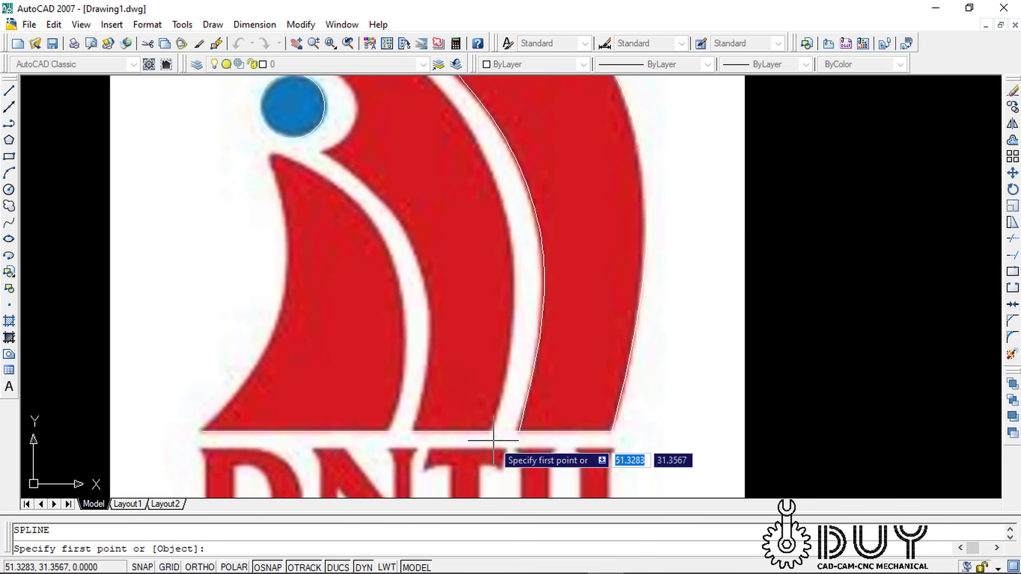
{"action": "left_click", "coordinate": [488, 432]}
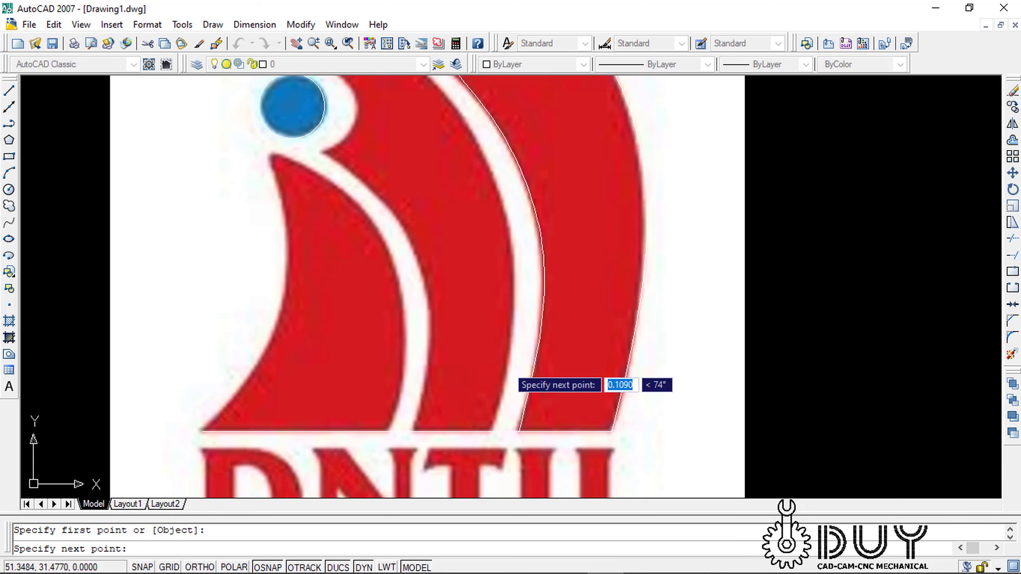
{"action": "left_click", "coordinate": [507, 362]}
{"action": "left_click", "coordinate": [512, 262]}
{"action": "middle_click_drag", "start_coordinate": [513, 252], "coordinate": [532, 358]}
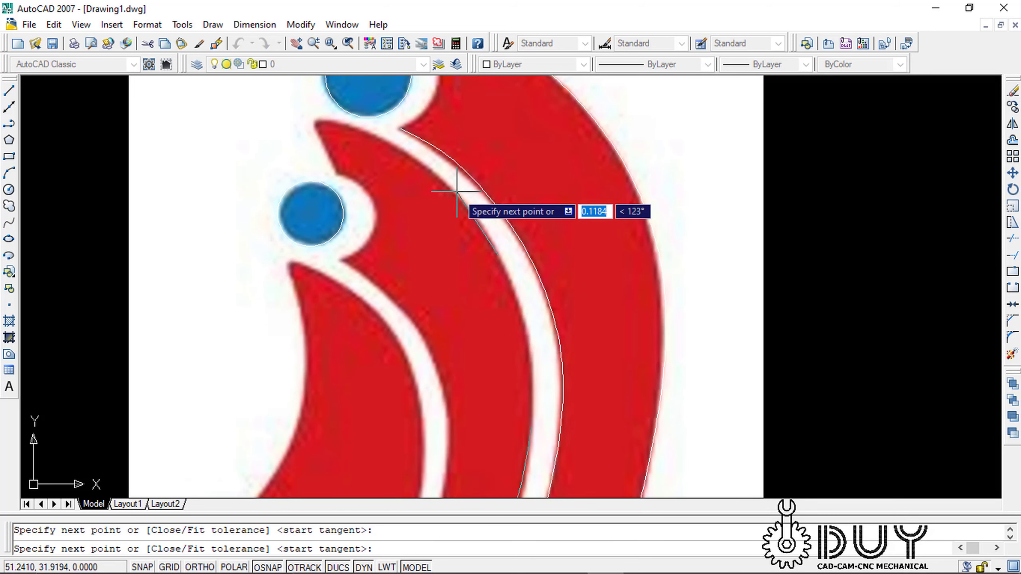
{"action": "left_click", "coordinate": [443, 181]}
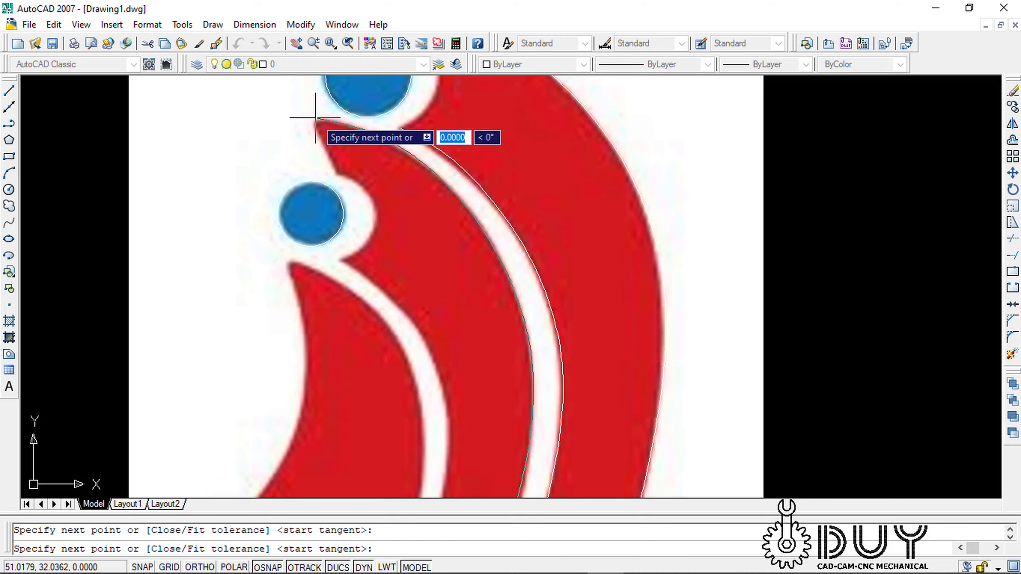
{"action": "key", "text": "Return"}
{"action": "key", "text": "Return"}
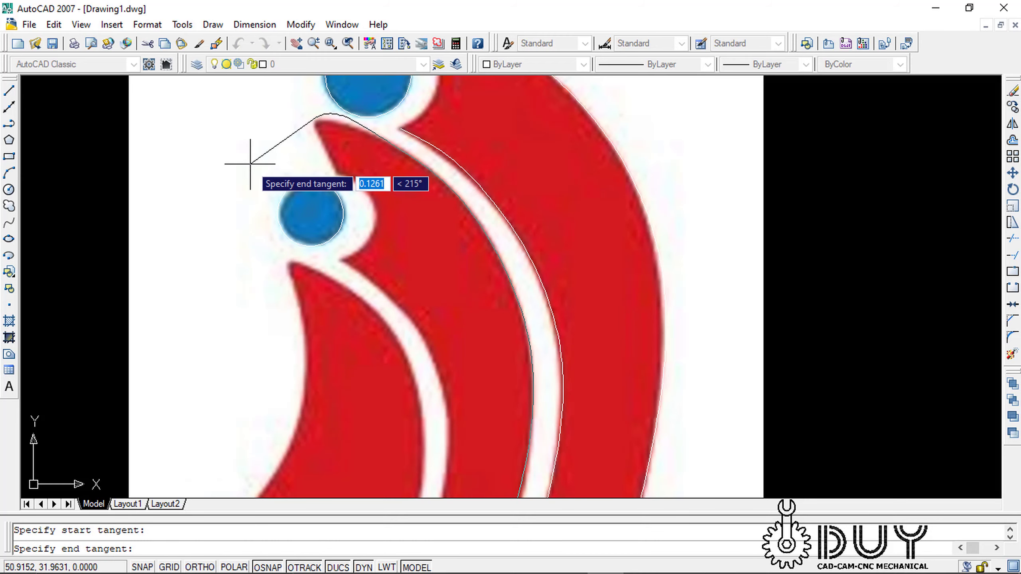
{"action": "left_click", "coordinate": [249, 164]}
{"action": "scroll", "coordinate": [325, 196], "scroll_direction": "down", "scroll_amount": 2}
{"action": "key", "text": "Return"}
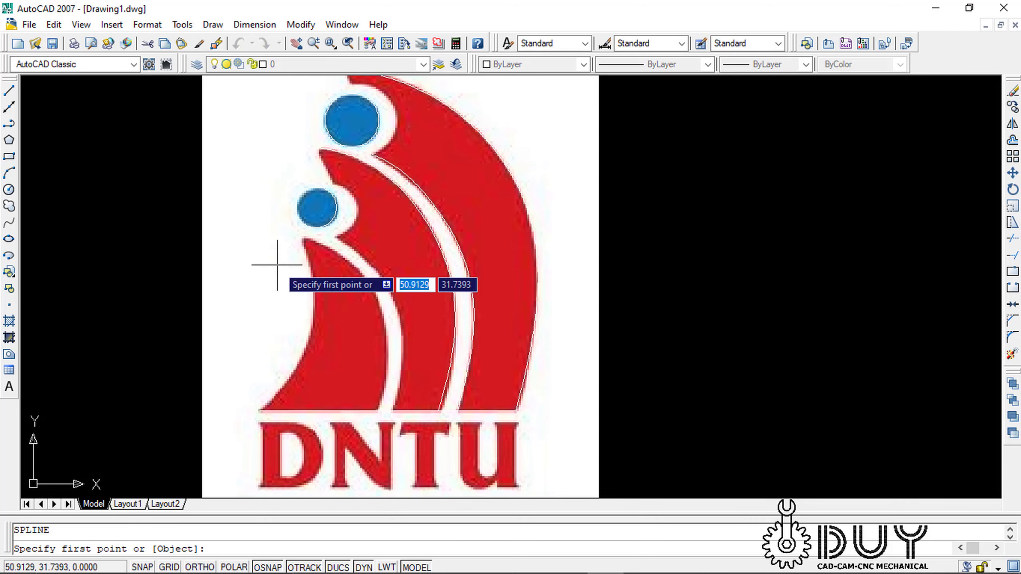
{"action": "scroll", "coordinate": [345, 394], "scroll_direction": "up", "scroll_amount": 2}
{"action": "scroll", "coordinate": [406, 418], "scroll_direction": "up", "scroll_amount": 1}
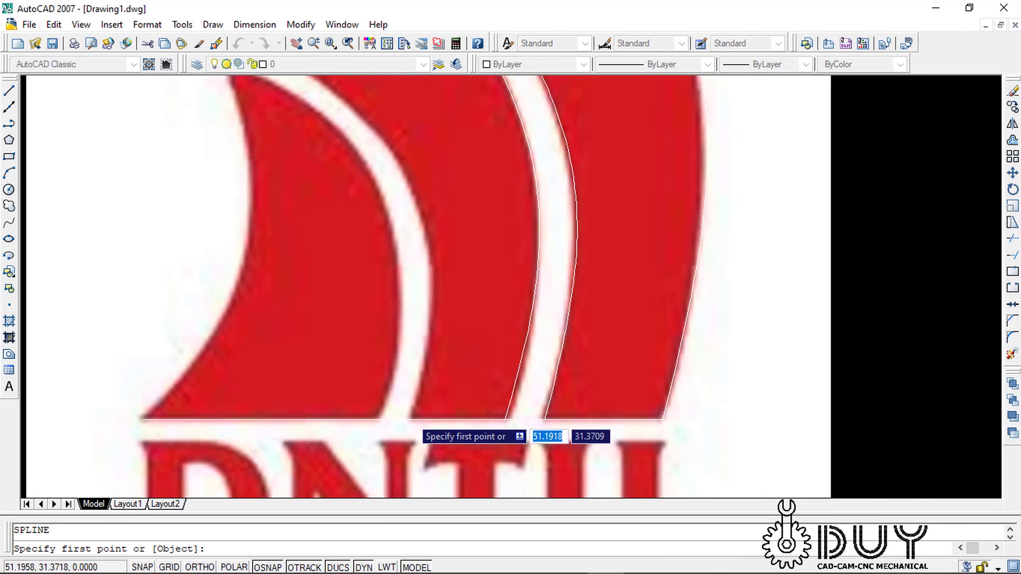
{"action": "scroll", "coordinate": [410, 418], "scroll_direction": "up", "scroll_amount": 2}
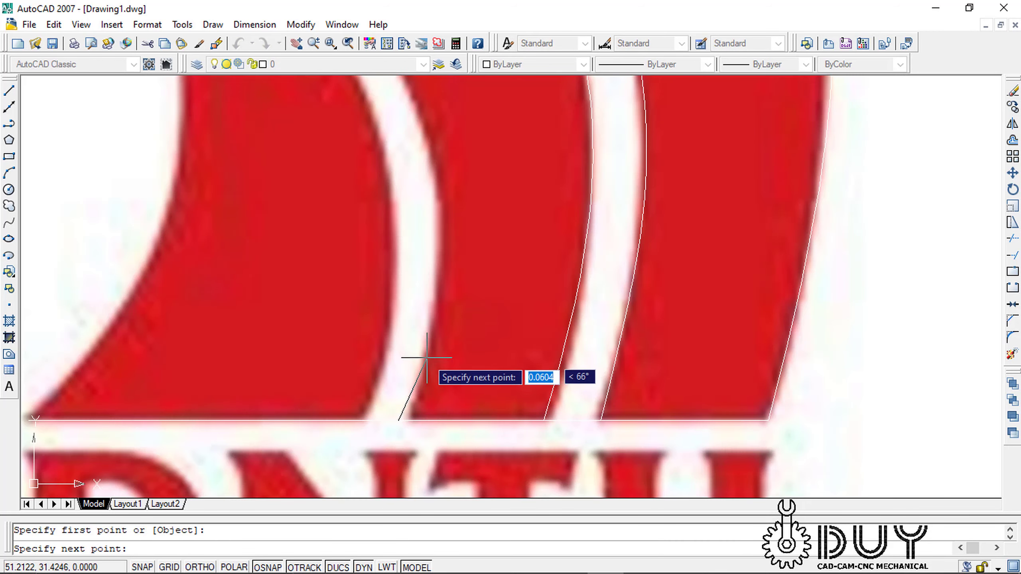
{"action": "key", "text": "Escape"}
{"action": "key", "text": "Return"}
{"action": "scroll", "coordinate": [408, 420], "scroll_direction": "up", "scroll_amount": 2}
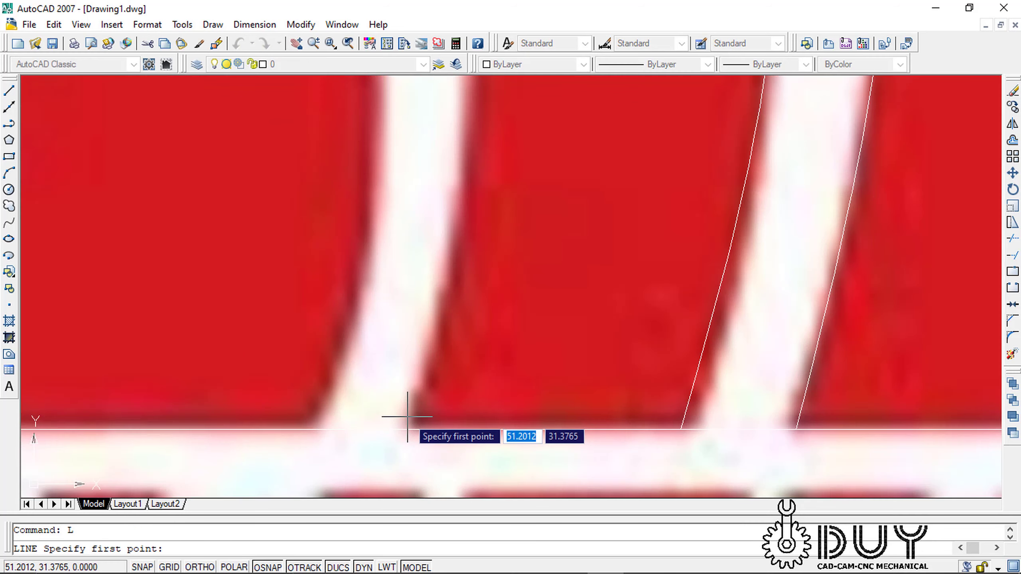
{"action": "left_click", "coordinate": [404, 429]}
{"action": "left_click", "coordinate": [441, 315]}
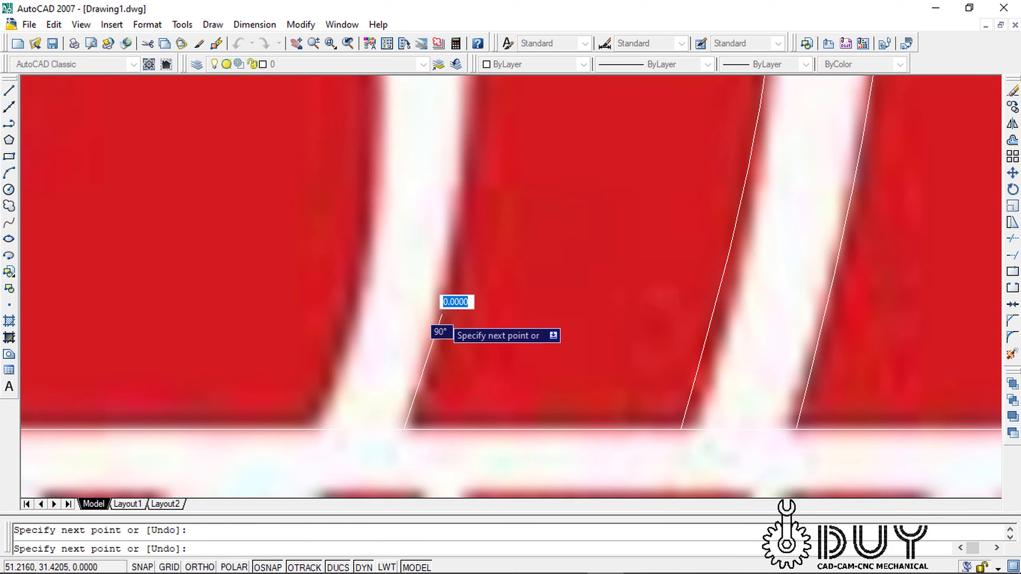
{"action": "scroll", "coordinate": [435, 316], "scroll_direction": "down", "scroll_amount": 2}
{"action": "left_click", "coordinate": [456, 304]}
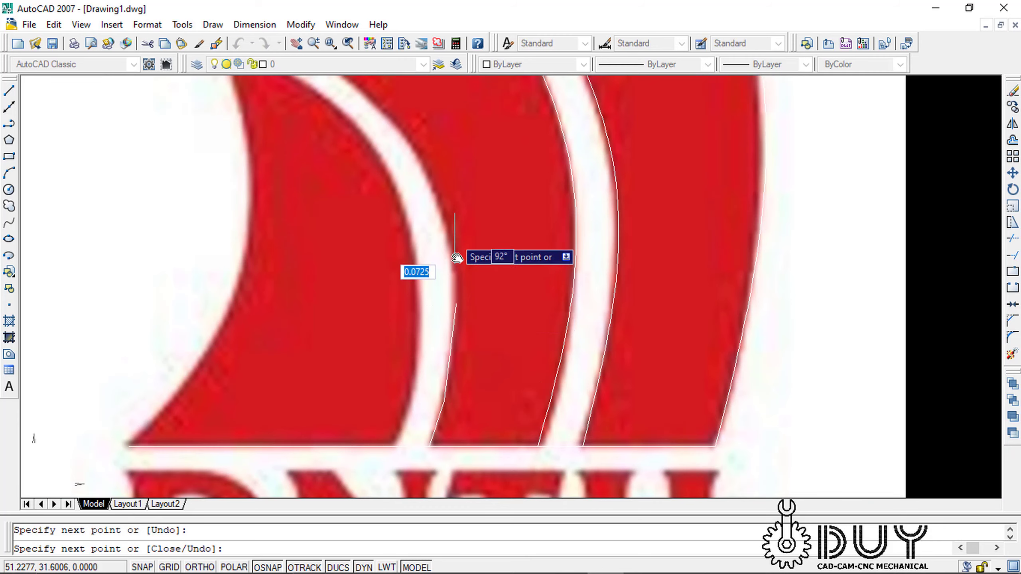
{"action": "mouse_move", "coordinate": [455, 235]}
{"action": "middle_mouse_down"}
{"action": "mouse_move", "coordinate": [466, 356]}
{"action": "mouse_move", "coordinate": [462, 341]}
{"action": "middle_mouse_up"}
{"action": "key", "text": "Escape"}
{"action": "key", "text": "Delete"}
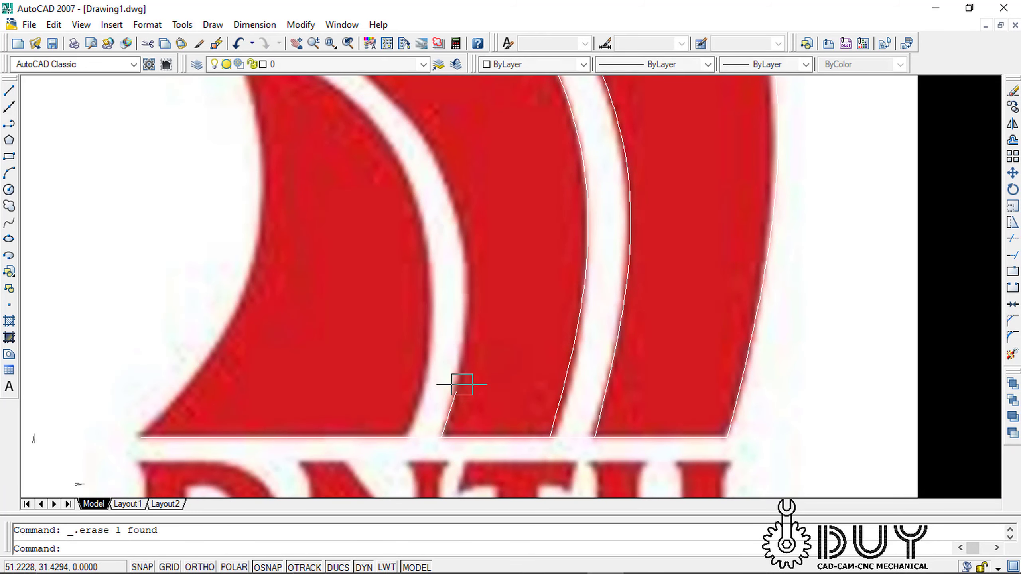
{"action": "left_click", "coordinate": [448, 412]}
{"action": "key", "text": "Delete"}
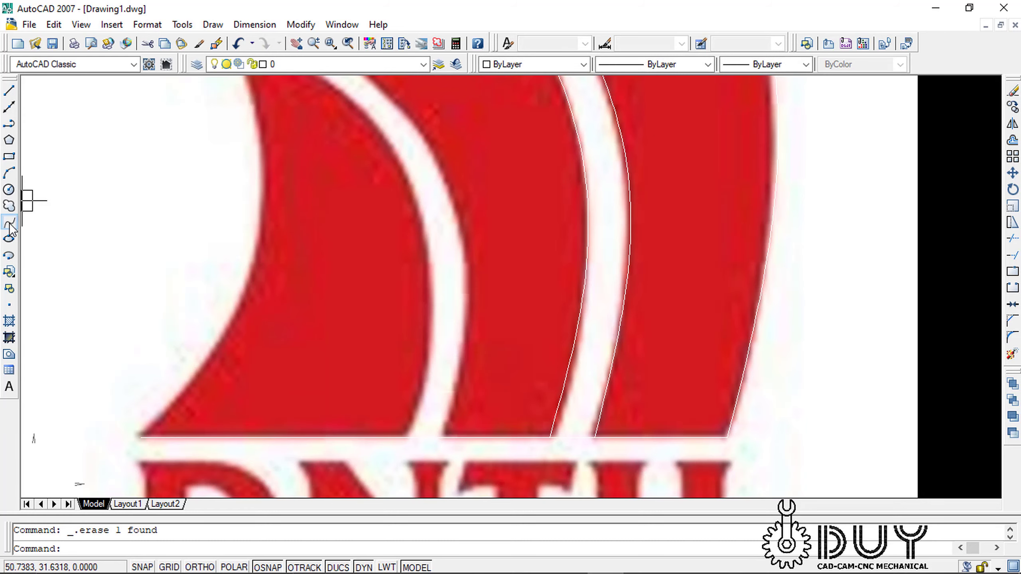
Draw a spline up the middle red band's left edge, from its base to its tip beside the lower blue dot
{"action": "left_click", "coordinate": [9, 222]}
{"action": "scroll", "coordinate": [456, 433], "scroll_direction": "up", "scroll_amount": 3}
{"action": "left_click", "coordinate": [407, 433]}
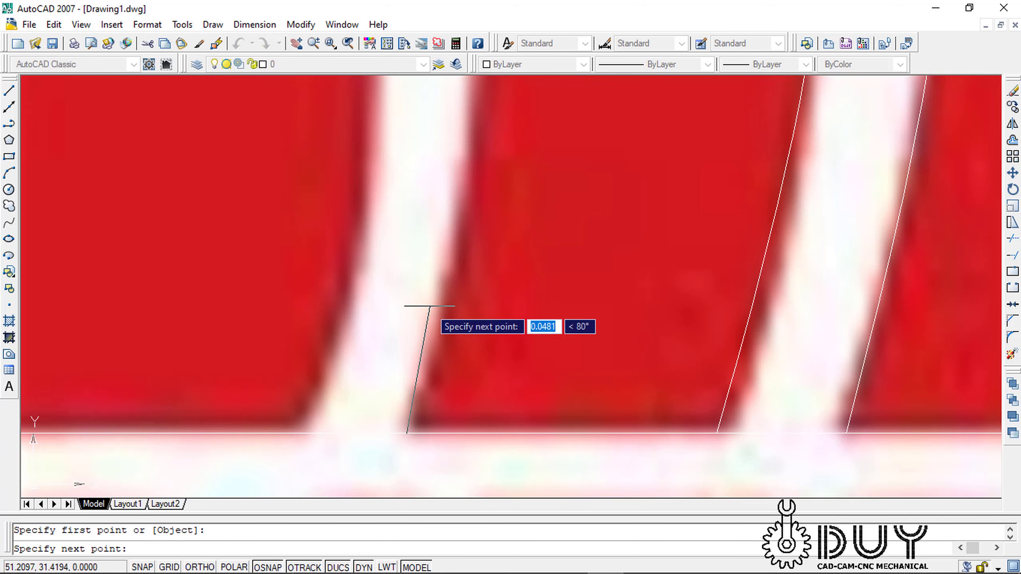
{"action": "left_click", "coordinate": [450, 283]}
{"action": "scroll", "coordinate": [467, 392], "scroll_direction": "down", "scroll_amount": 4}
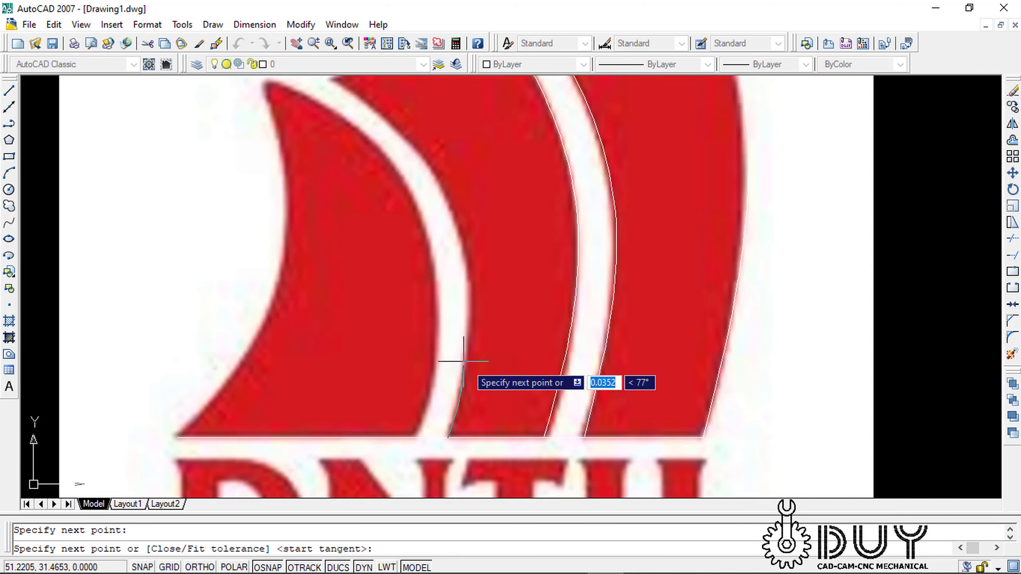
{"action": "left_click", "coordinate": [471, 281]}
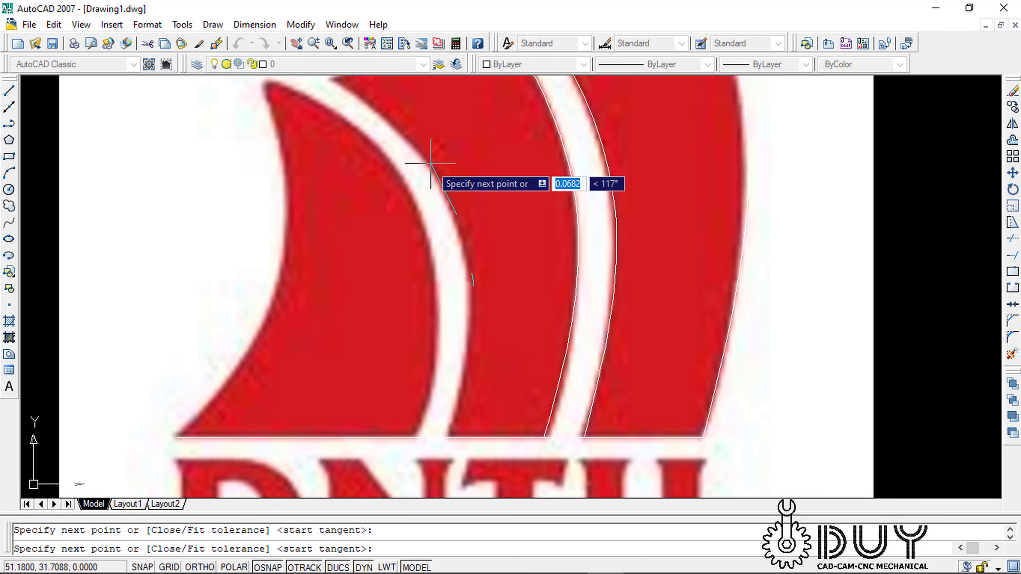
{"action": "middle_click_drag", "start_coordinate": [433, 160], "coordinate": [500, 232]}
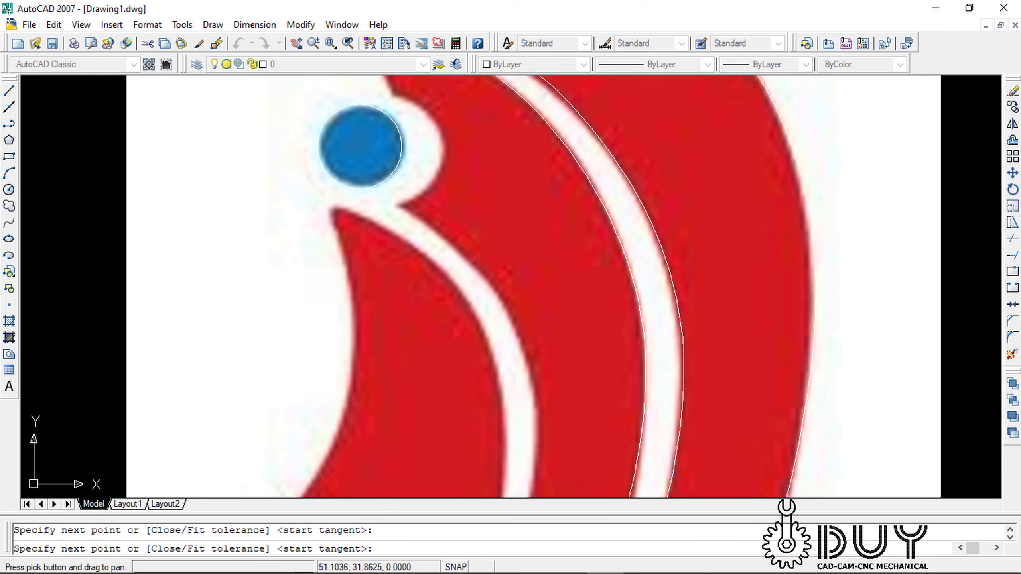
{"action": "left_click", "coordinate": [447, 236]}
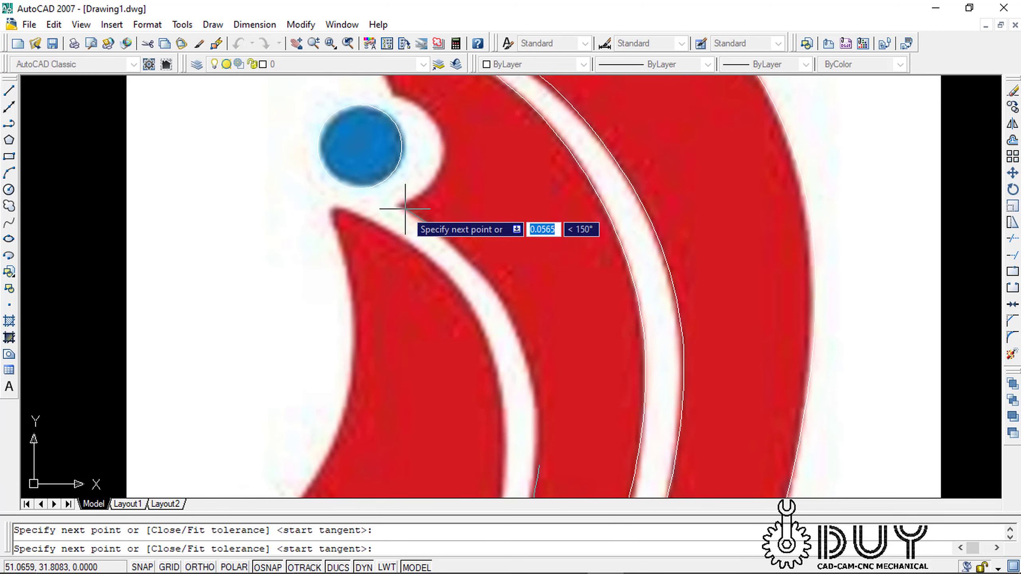
{"action": "left_click", "coordinate": [359, 201]}
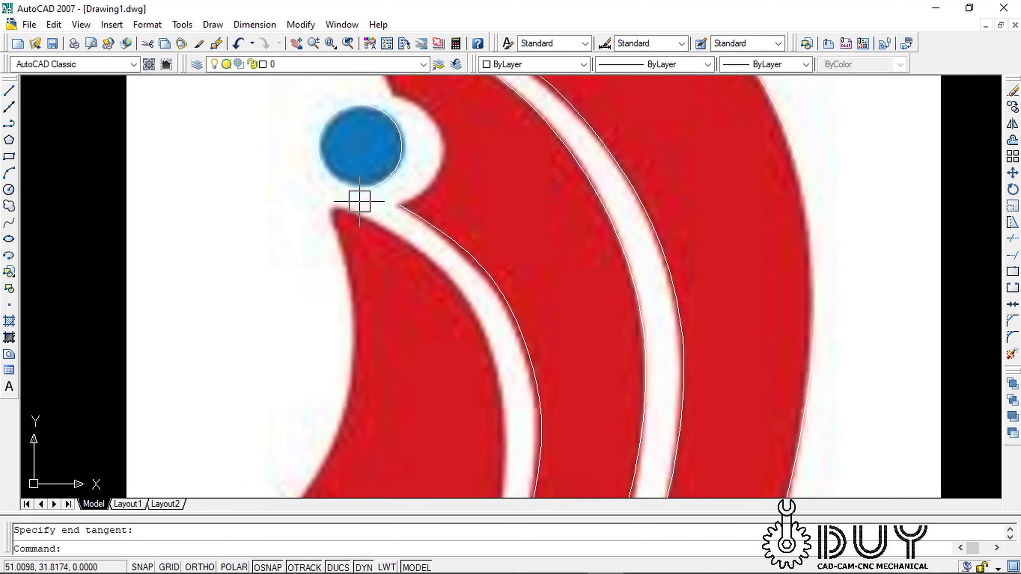
Select the new spline and drag a middle fit point onto the band's edge
{"action": "scroll", "coordinate": [560, 427], "scroll_direction": "up", "scroll_amount": 3}
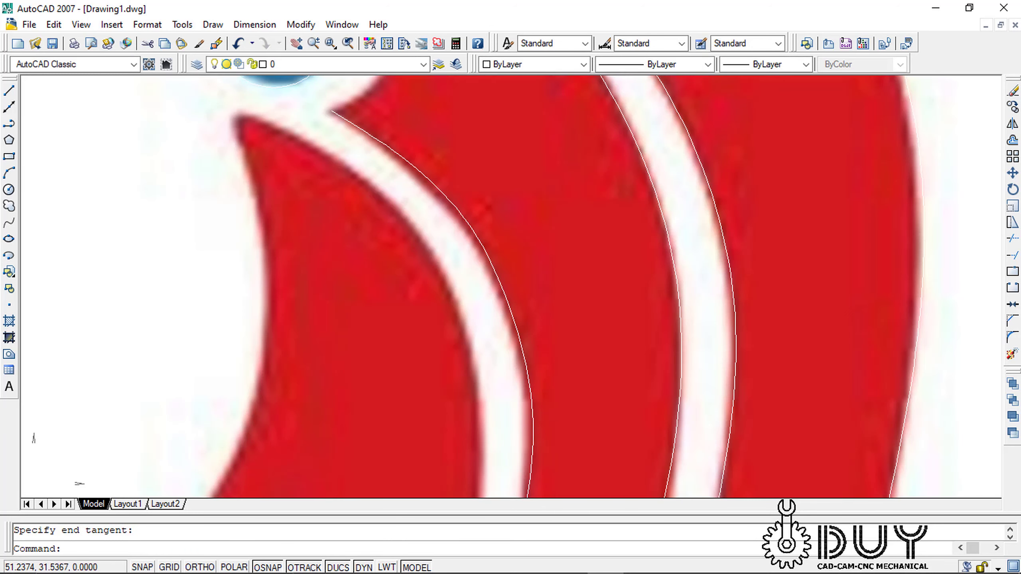
{"action": "left_click", "coordinate": [534, 421]}
{"action": "scroll", "coordinate": [593, 372], "scroll_direction": "up", "scroll_amount": 2}
{"action": "scroll", "coordinate": [533, 336], "scroll_direction": "up", "scroll_amount": 2}
{"action": "left_click", "coordinate": [533, 336]}
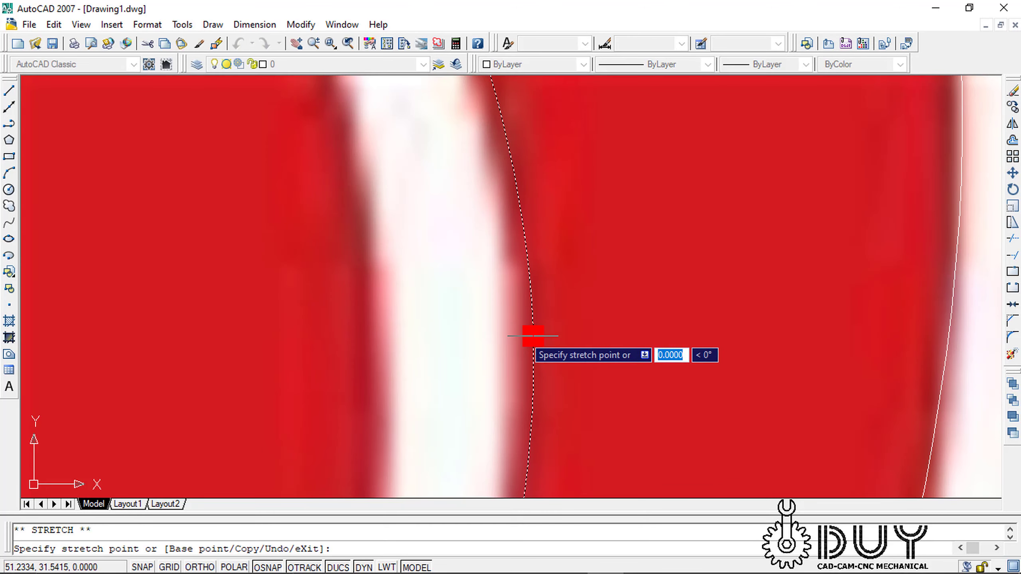
{"action": "scroll", "coordinate": [519, 335], "scroll_direction": "down", "scroll_amount": 3}
{"action": "middle_click_drag", "start_coordinate": [519, 335], "coordinate": [555, 461]}
{"action": "scroll", "coordinate": [534, 325], "scroll_direction": "up", "scroll_amount": 3}
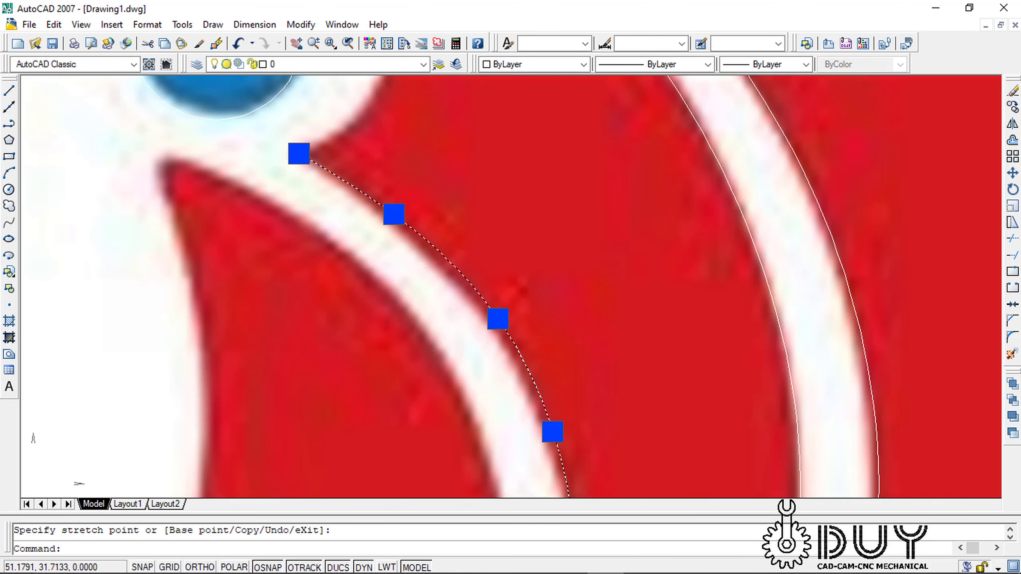
{"action": "left_click", "coordinate": [498, 319]}
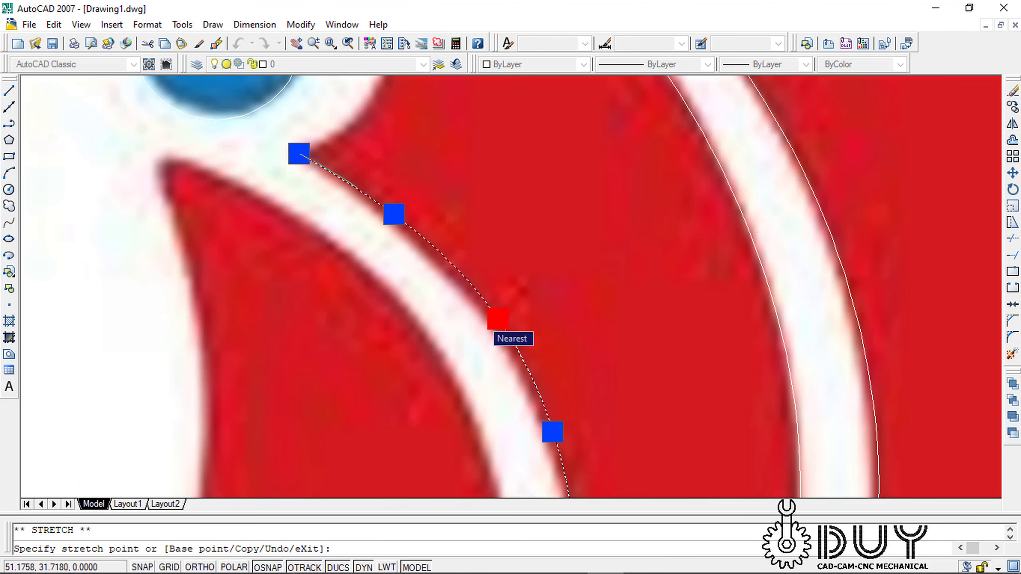
{"action": "scroll", "coordinate": [499, 319], "scroll_direction": "up", "scroll_amount": 3}
{"action": "left_click", "coordinate": [483, 318]}
Abandon a further fit-point adjustment, deselect the spline, and pan back to the DNTU lettering
{"action": "scroll", "coordinate": [449, 279], "scroll_direction": "down", "scroll_amount": 4}
{"action": "scroll", "coordinate": [418, 229], "scroll_direction": "up", "scroll_amount": 5}
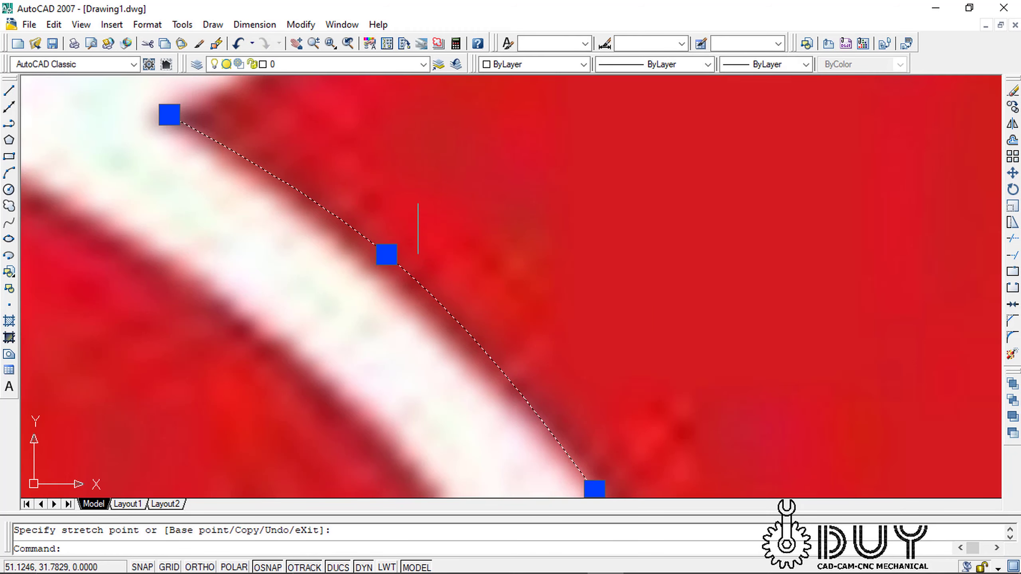
{"action": "left_click", "coordinate": [386, 254]}
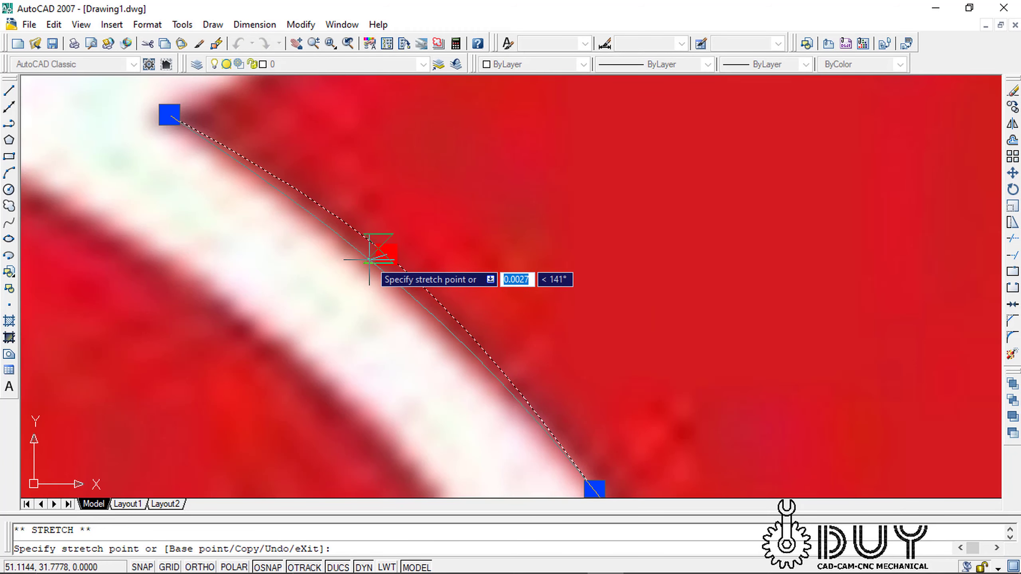
{"action": "key", "text": "Escape"}
{"action": "scroll", "coordinate": [406, 258], "scroll_direction": "down", "scroll_amount": 3}
{"action": "scroll", "coordinate": [438, 267], "scroll_direction": "down", "scroll_amount": 2}
{"action": "key", "text": "Escape"}
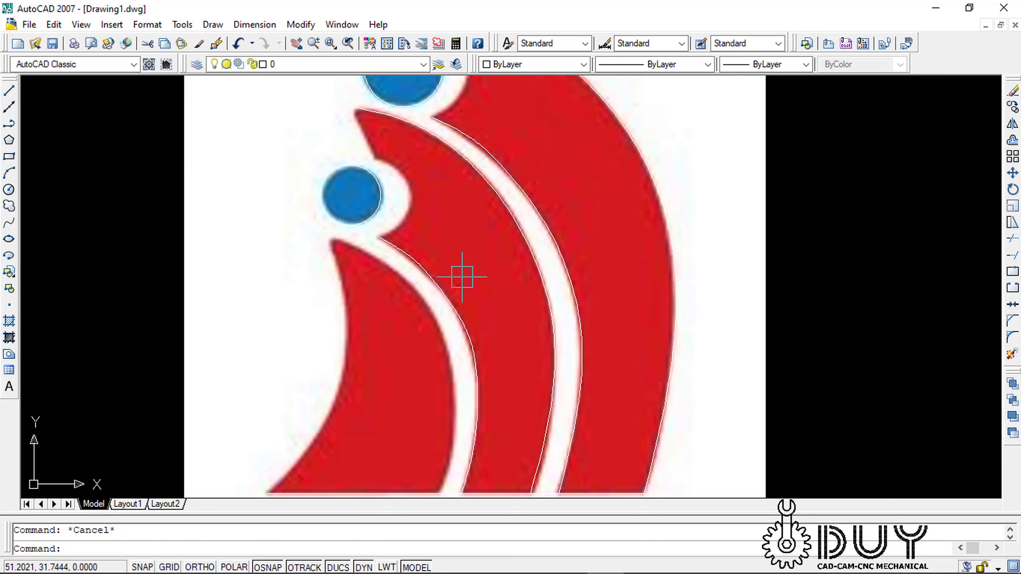
{"action": "middle_click_drag", "start_coordinate": [462, 277], "coordinate": [508, 246]}
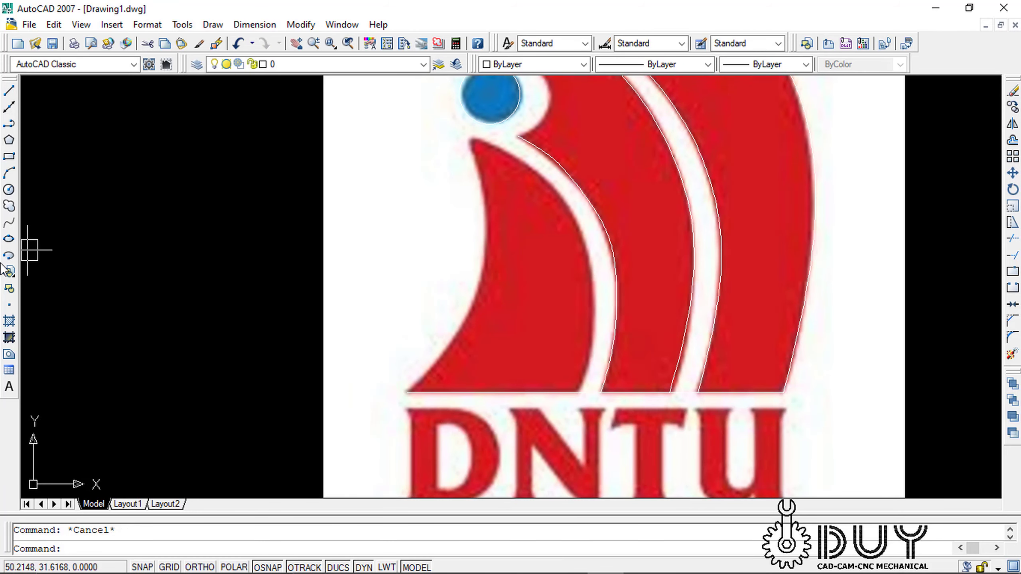
Start a spline at the leftmost red band's base, adding a second point up its right edge
{"action": "left_click", "coordinate": [9, 222]}
{"action": "scroll", "coordinate": [624, 396], "scroll_direction": "up", "scroll_amount": 2}
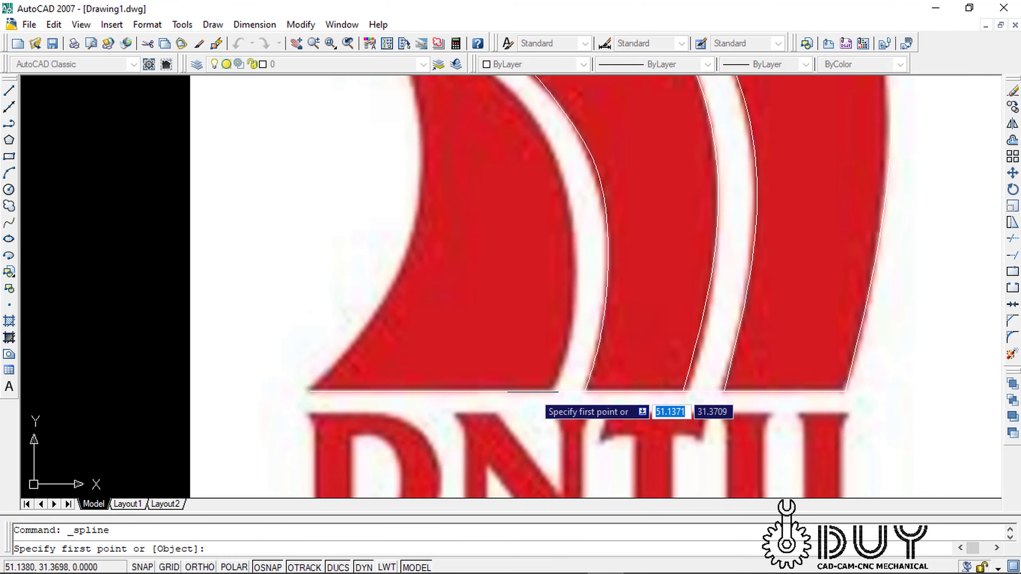
{"action": "left_click", "coordinate": [550, 390]}
{"action": "left_click", "coordinate": [568, 341]}
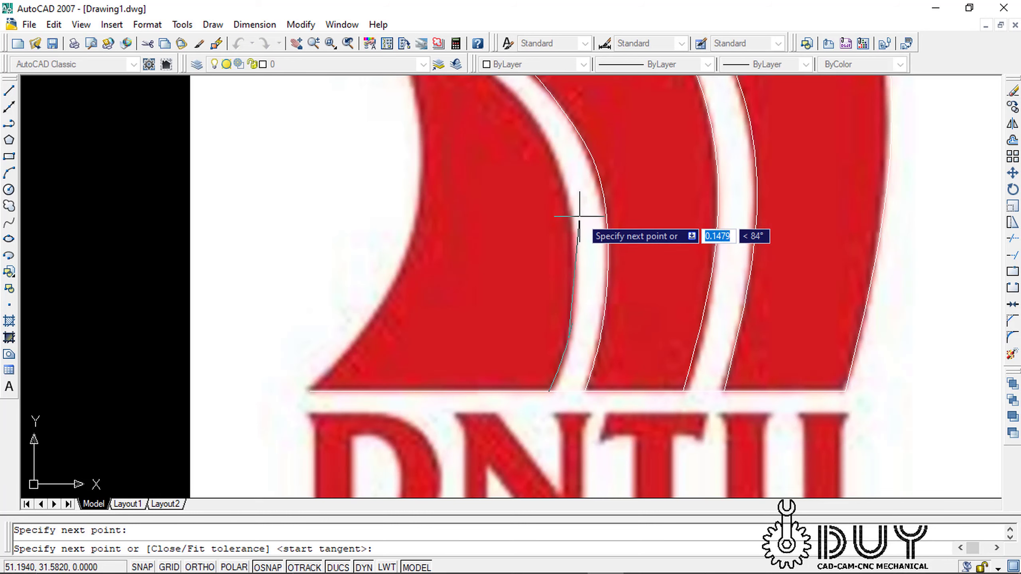
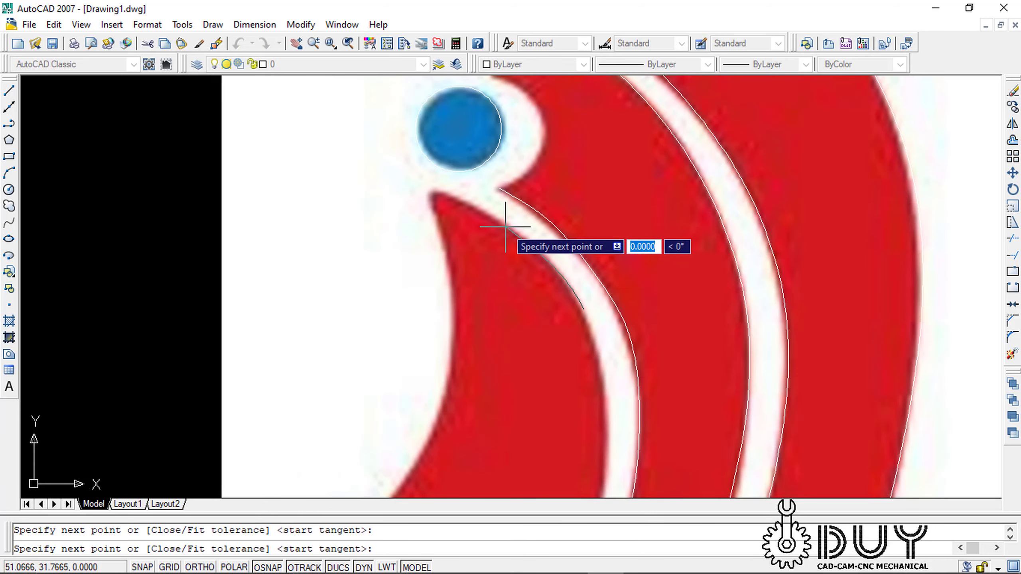
Add the last point to the curve beside the blue dot and finish it
{"action": "left_click", "coordinate": [433, 192]}
{"action": "key", "text": "Return"}
{"action": "key", "text": "Return"}
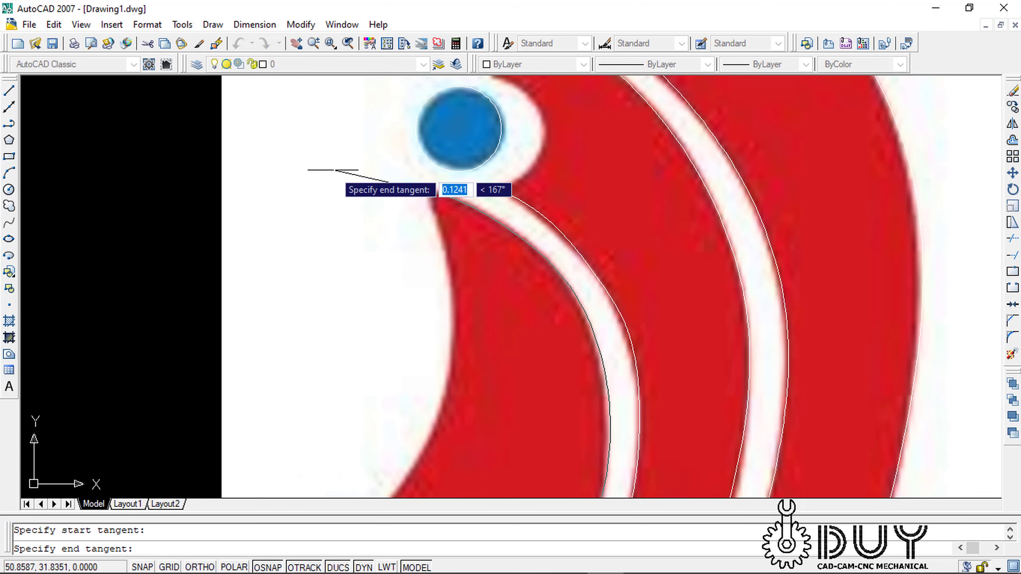
{"action": "key", "text": "Return"}
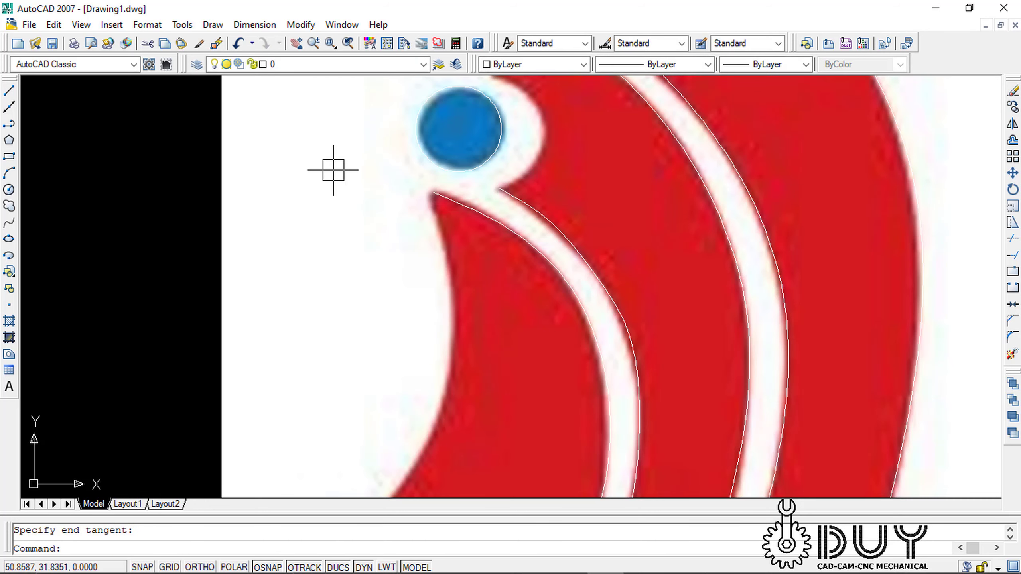
{"action": "scroll", "coordinate": [373, 196], "scroll_direction": "down", "scroll_amount": 2}
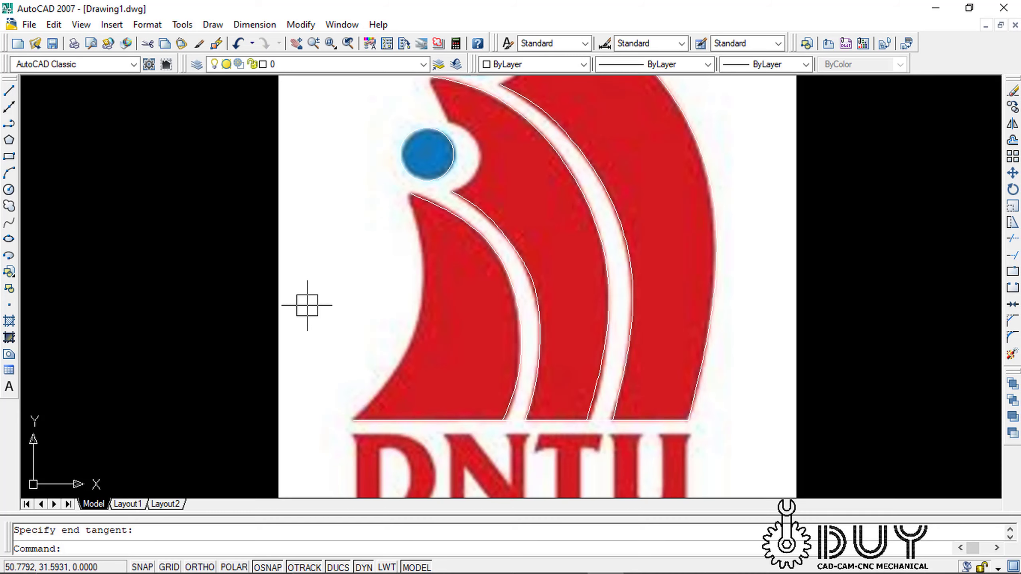
Draw a spline from the left red shape's bottom tip up its left edge to the top tip
{"action": "left_click", "coordinate": [10, 223]}
{"action": "scroll", "coordinate": [365, 418], "scroll_direction": "up", "scroll_amount": 3}
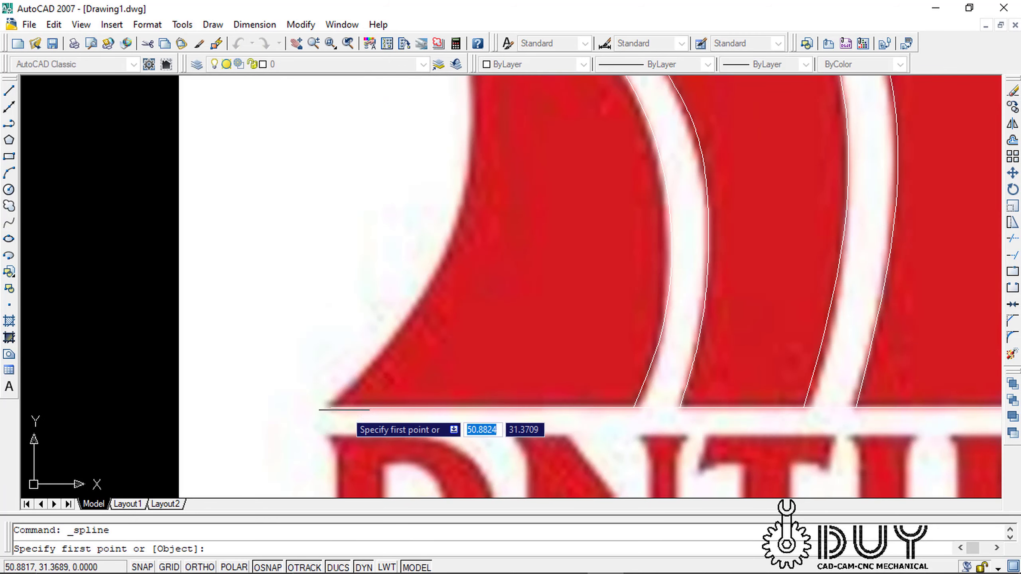
{"action": "left_click", "coordinate": [331, 408]}
{"action": "left_click", "coordinate": [378, 344]}
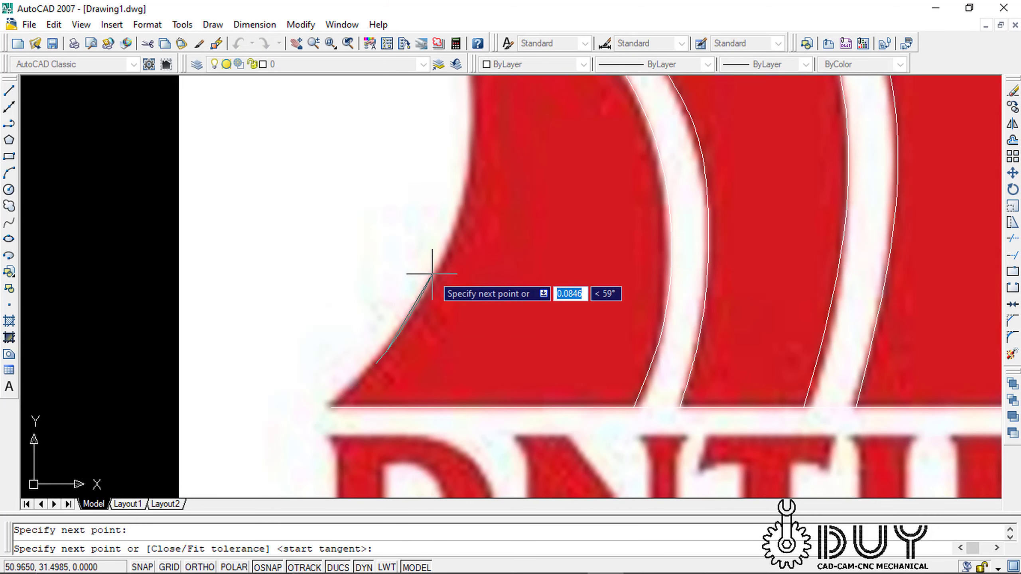
{"action": "left_click", "coordinate": [432, 252]}
{"action": "middle_click_drag", "start_coordinate": [463, 186], "coordinate": [474, 335]}
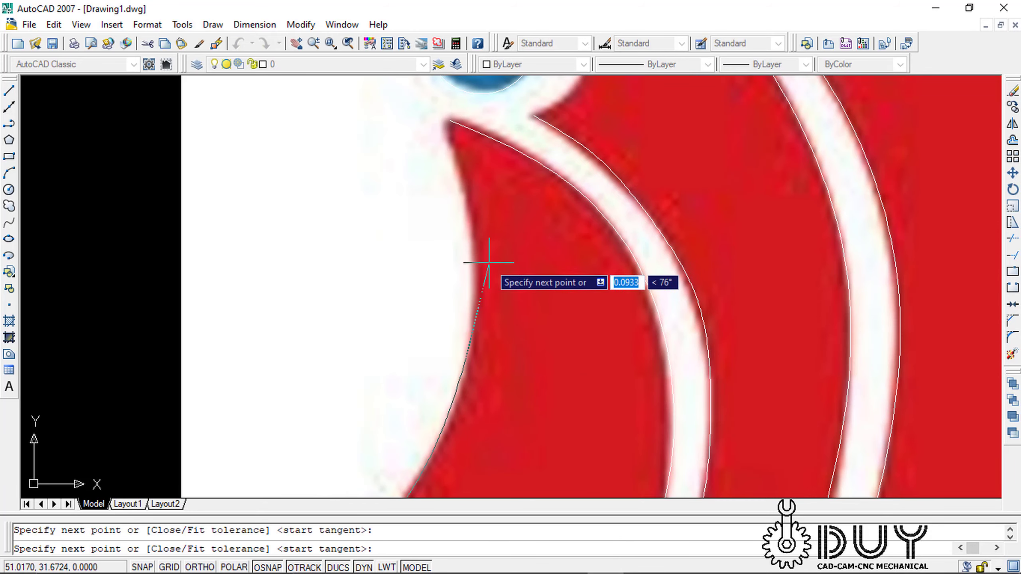
{"action": "left_click", "coordinate": [461, 168]}
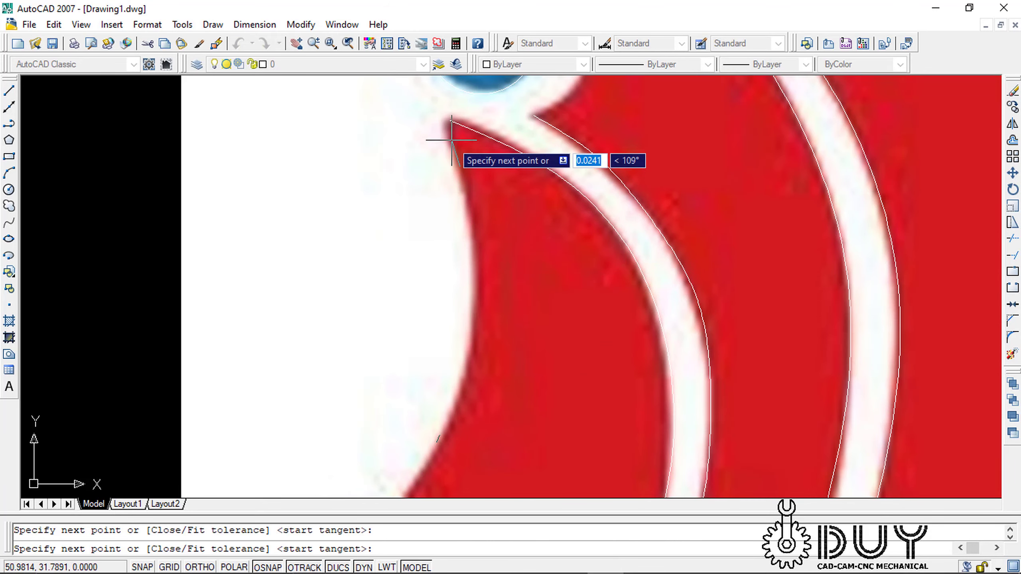
{"action": "left_click", "coordinate": [450, 120]}
{"action": "key", "text": "Return"}
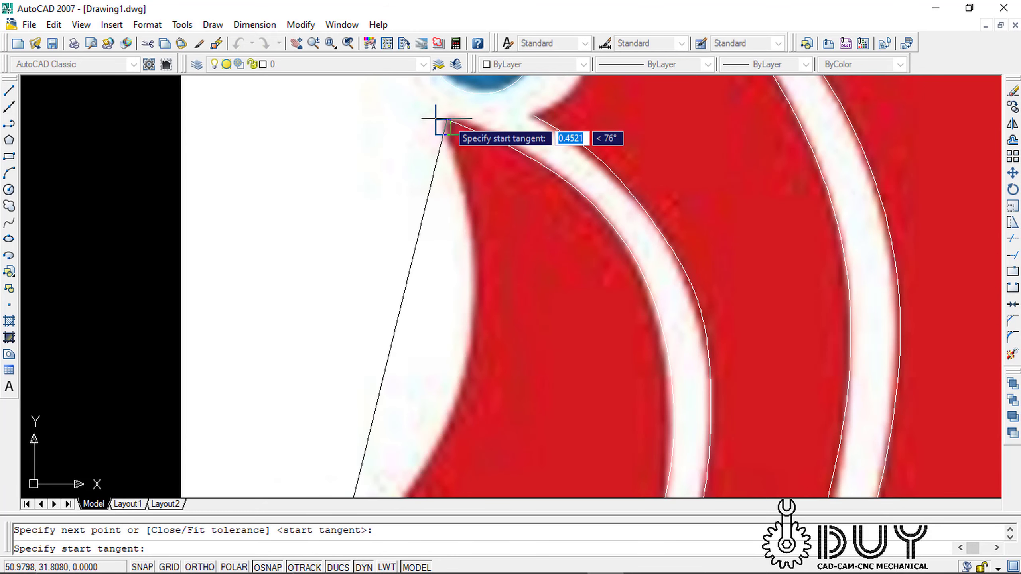
{"action": "key", "text": "Return"}
{"action": "key", "text": "Return"}
Select the left-edge spline and drag its upper and lower fit points onto the red edge
{"action": "left_click", "coordinate": [470, 245]}
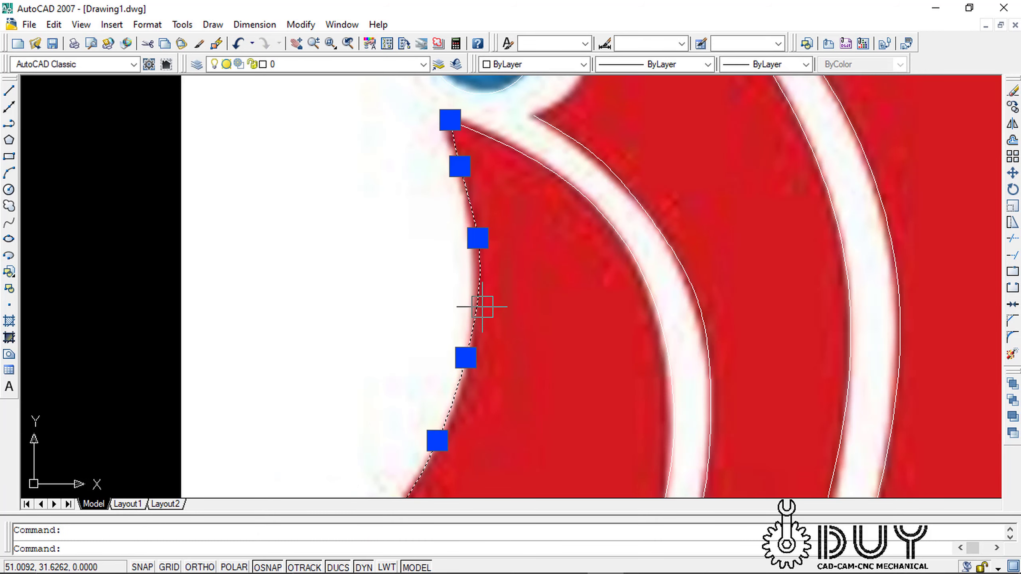
{"action": "scroll", "coordinate": [469, 159], "scroll_direction": "up", "scroll_amount": 1}
{"action": "scroll", "coordinate": [465, 149], "scroll_direction": "up", "scroll_amount": 1}
{"action": "left_click", "coordinate": [451, 179]}
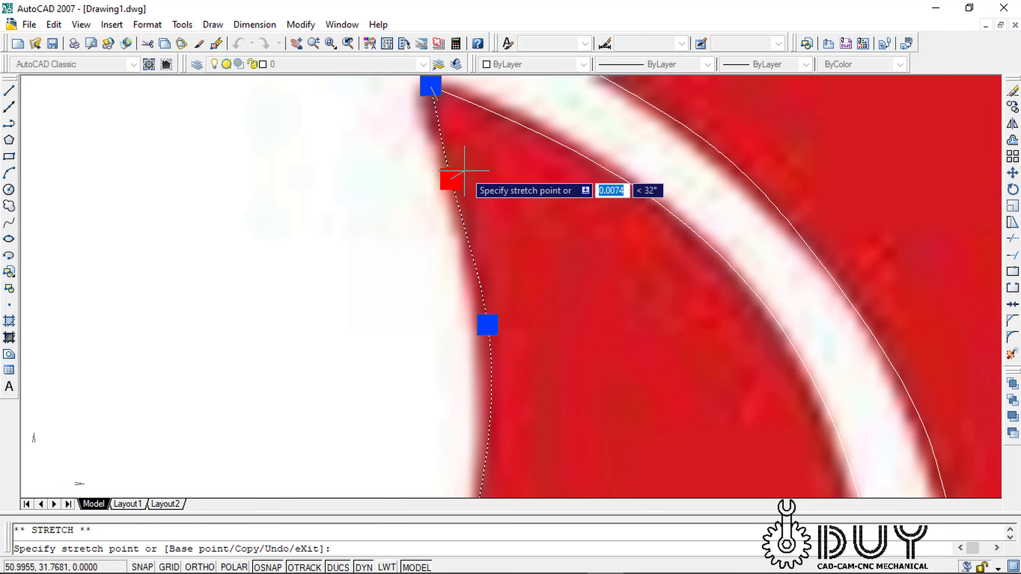
{"action": "scroll", "coordinate": [465, 171], "scroll_direction": "up", "scroll_amount": 1}
{"action": "left_click", "coordinate": [453, 169]}
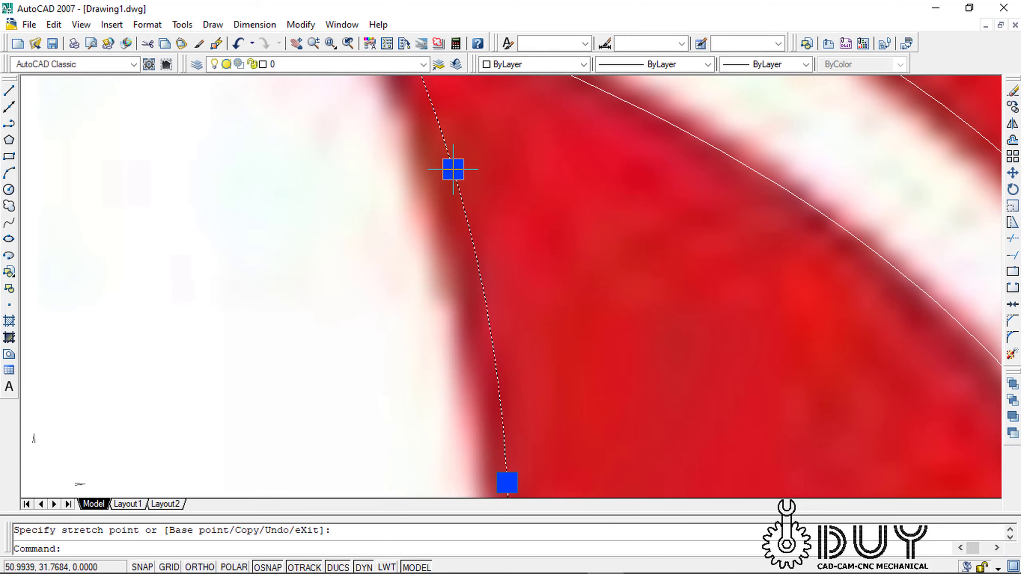
{"action": "scroll", "coordinate": [459, 370], "scroll_direction": "down", "scroll_amount": 2}
{"action": "left_click", "coordinate": [459, 369]}
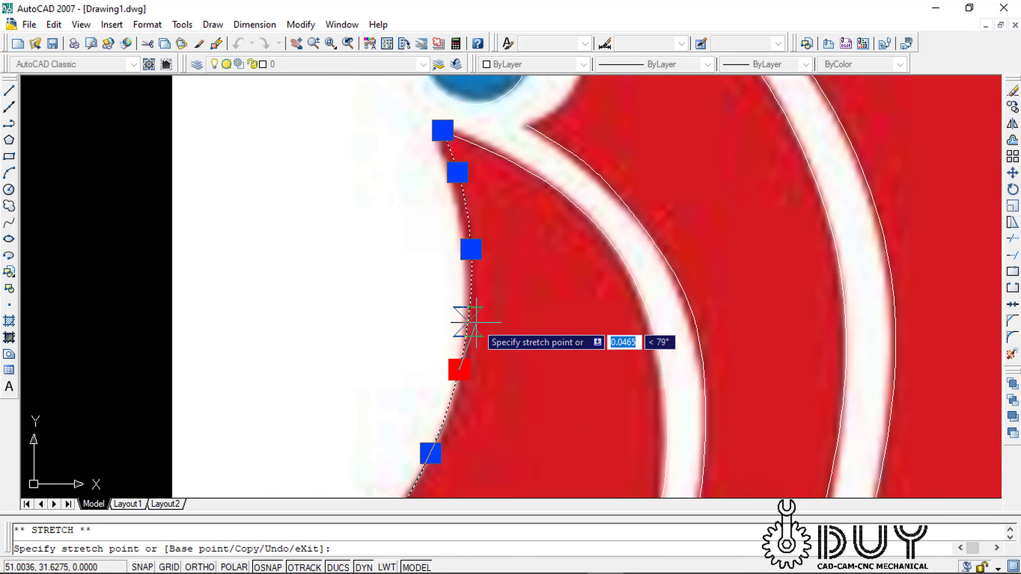
{"action": "scroll", "coordinate": [475, 322], "scroll_direction": "down", "scroll_amount": 1}
{"action": "scroll", "coordinate": [458, 307], "scroll_direction": "up", "scroll_amount": 1}
{"action": "left_click", "coordinate": [458, 308]}
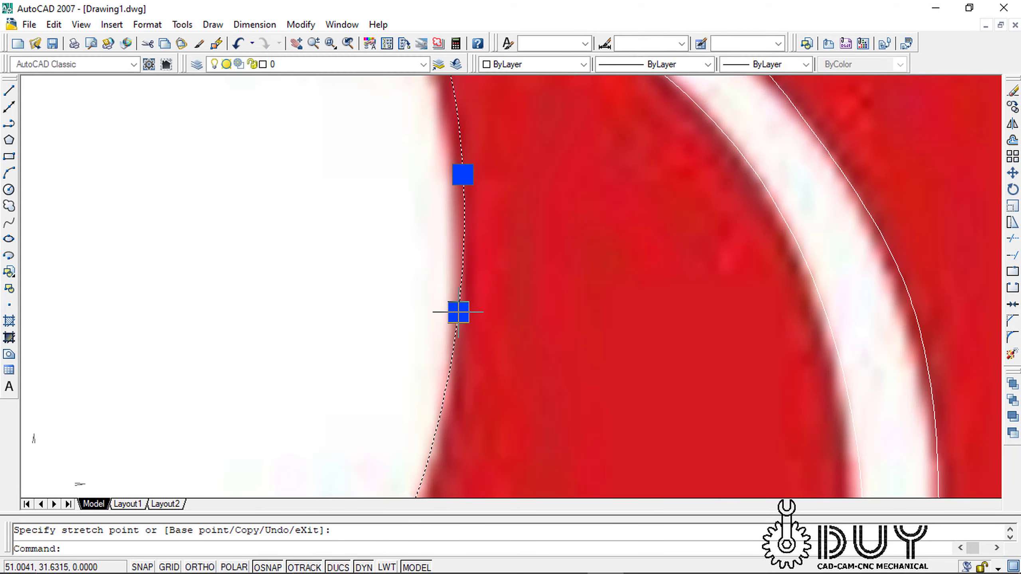
Pull three more of the spline's fit points onto the red edge, then deselect it
{"action": "scroll", "coordinate": [462, 334], "scroll_direction": "down", "scroll_amount": 2}
{"action": "left_click", "coordinate": [447, 380]}
{"action": "scroll", "coordinate": [447, 362], "scroll_direction": "up", "scroll_amount": 2}
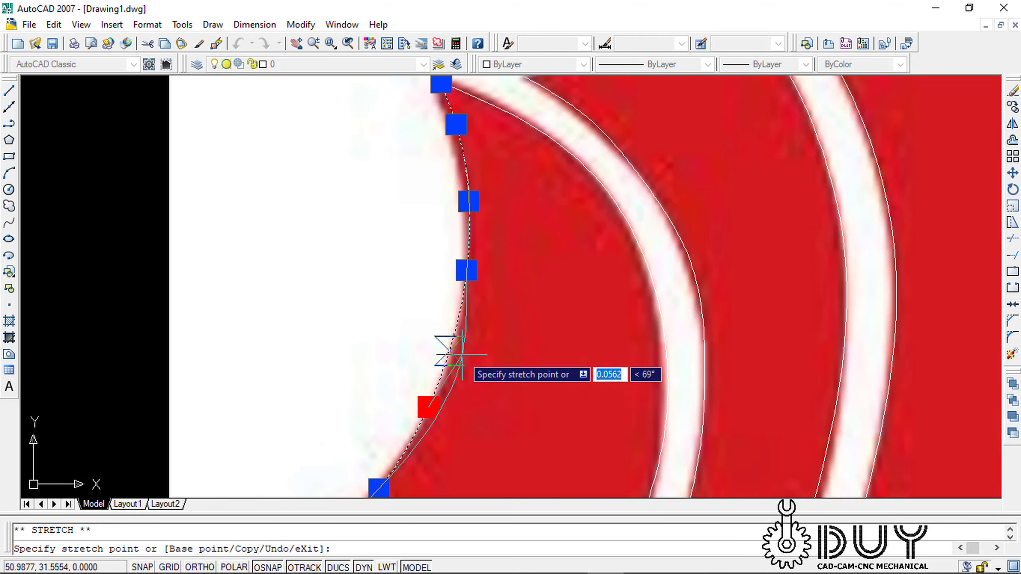
{"action": "scroll", "coordinate": [444, 353], "scroll_direction": "up", "scroll_amount": 1}
{"action": "left_click", "coordinate": [443, 366]}
{"action": "scroll", "coordinate": [438, 356], "scroll_direction": "down", "scroll_amount": 1}
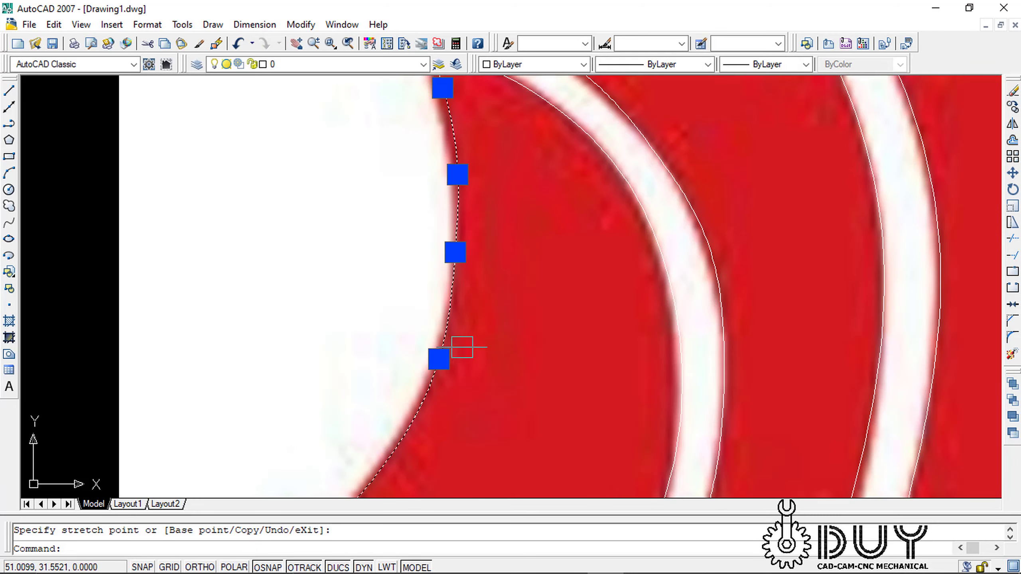
{"action": "scroll", "coordinate": [458, 345], "scroll_direction": "down", "scroll_amount": 1}
{"action": "scroll", "coordinate": [472, 183], "scroll_direction": "up", "scroll_amount": 2}
{"action": "scroll", "coordinate": [464, 177], "scroll_direction": "up", "scroll_amount": 1}
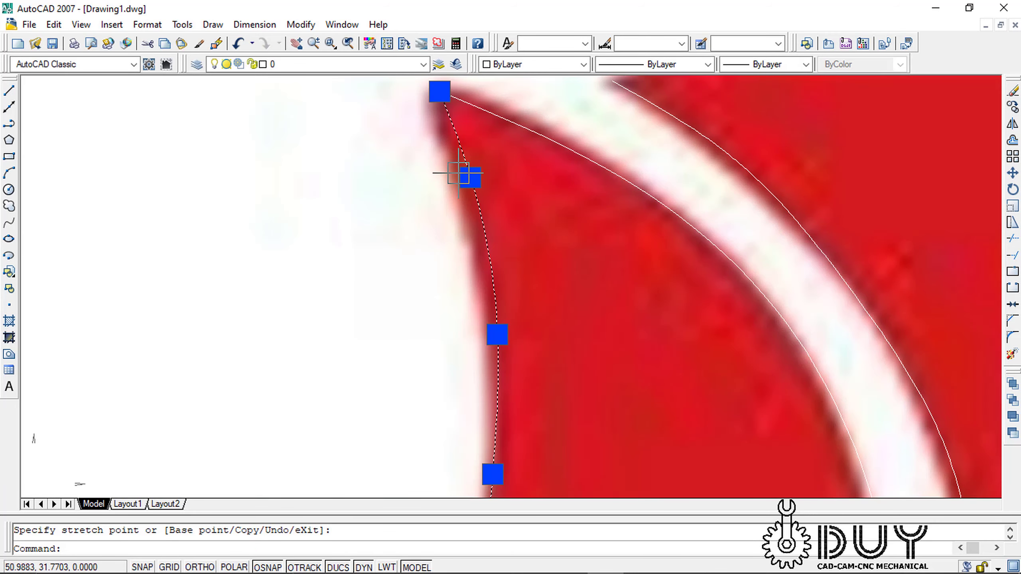
{"action": "left_click", "coordinate": [470, 178]}
{"action": "scroll", "coordinate": [470, 193], "scroll_direction": "up", "scroll_amount": 2}
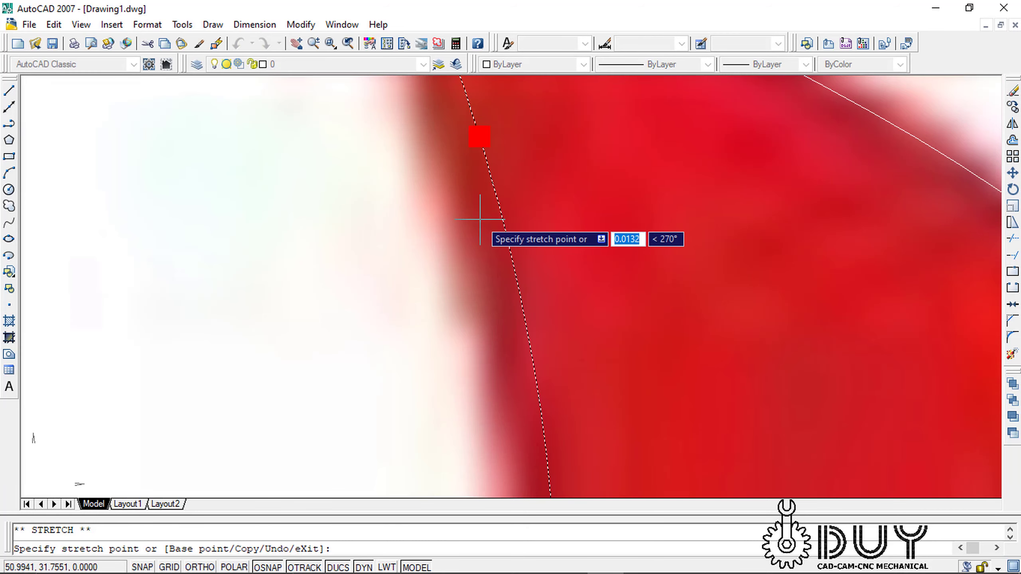
{"action": "left_click", "coordinate": [482, 221]}
{"action": "scroll", "coordinate": [483, 221], "scroll_direction": "down", "scroll_amount": 3}
{"action": "scroll", "coordinate": [494, 257], "scroll_direction": "up", "scroll_amount": 2}
{"action": "left_click", "coordinate": [497, 265]}
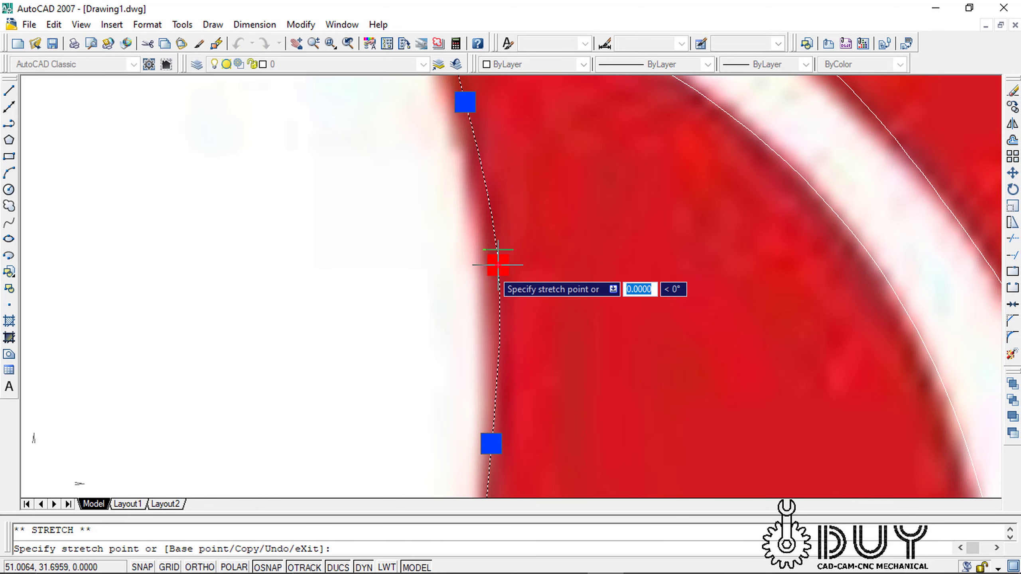
{"action": "left_click", "coordinate": [472, 260]}
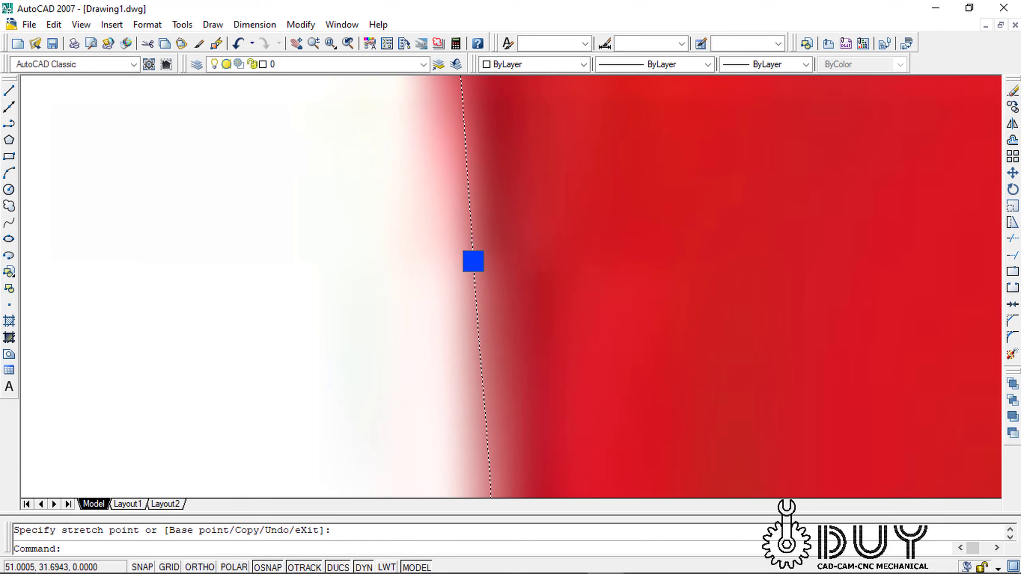
{"action": "scroll", "coordinate": [526, 248], "scroll_direction": "down", "scroll_amount": 2}
{"action": "key", "text": "Escape"}
Reselect the spline and nudge two upper fit points onto the red edge
{"action": "scroll", "coordinate": [524, 253], "scroll_direction": "down", "scroll_amount": 2}
{"action": "scroll", "coordinate": [510, 261], "scroll_direction": "up", "scroll_amount": 3}
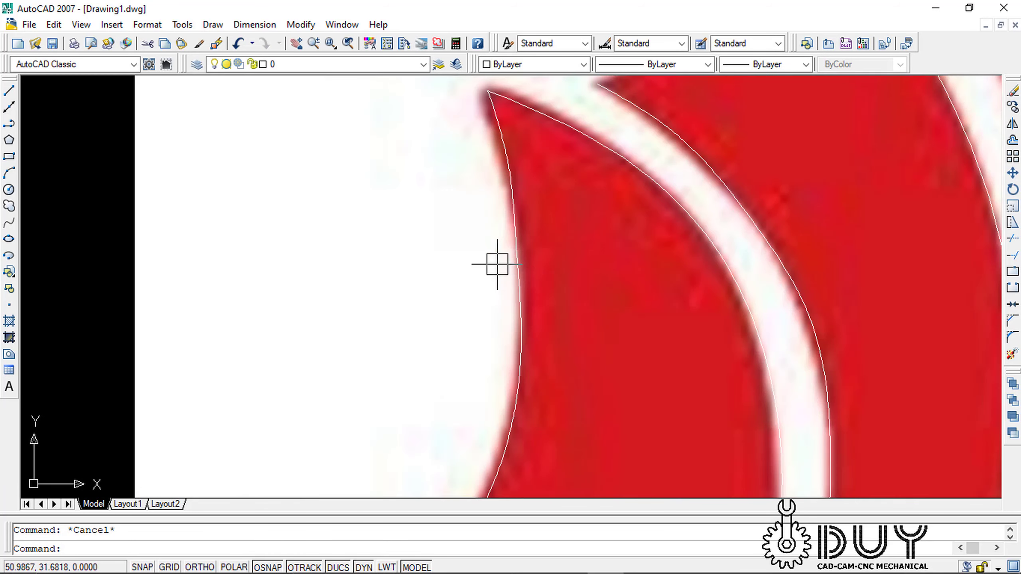
{"action": "left_click", "coordinate": [518, 278]}
{"action": "scroll", "coordinate": [517, 279], "scroll_direction": "up", "scroll_amount": 2}
{"action": "left_click", "coordinate": [512, 187]}
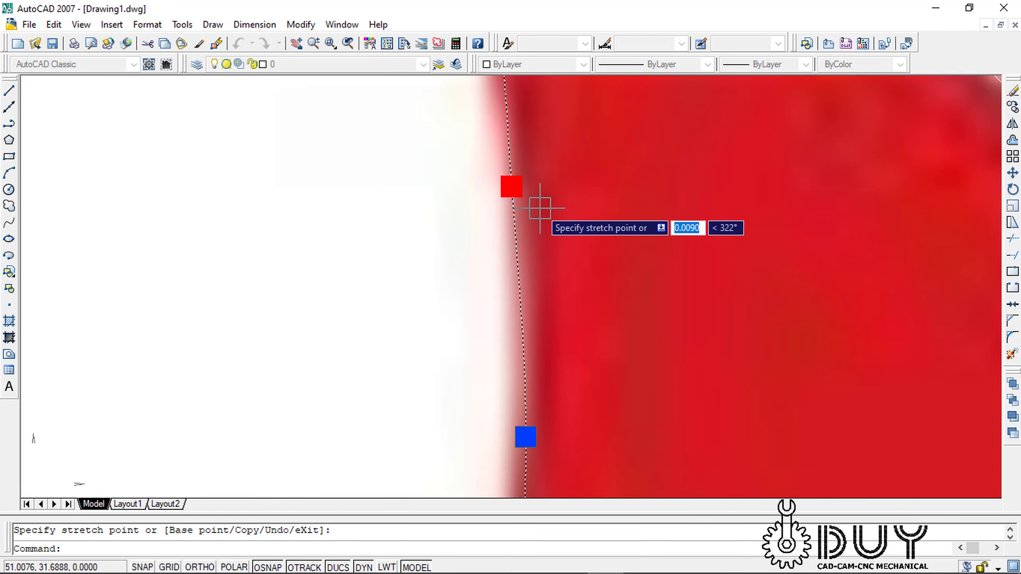
{"action": "left_click", "coordinate": [539, 208]}
{"action": "left_click", "coordinate": [540, 208]}
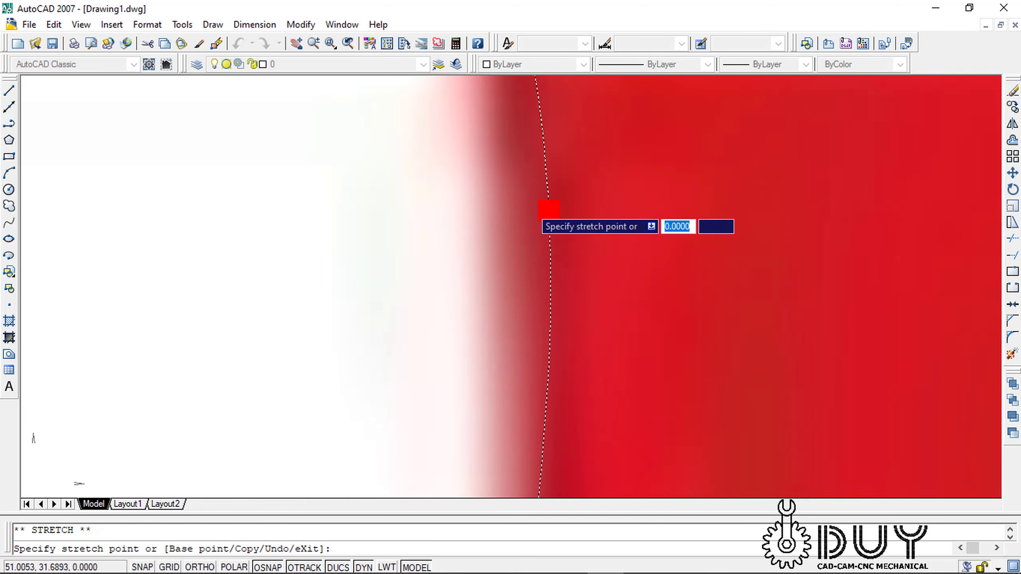
{"action": "left_click", "coordinate": [521, 207]}
{"action": "scroll", "coordinate": [566, 269], "scroll_direction": "down", "scroll_amount": 2}
{"action": "key", "text": "Escape"}
Pick one more fit point on the spline, then cancel, leaving it unchanged
{"action": "scroll", "coordinate": [565, 269], "scroll_direction": "down", "scroll_amount": 1}
{"action": "scroll", "coordinate": [565, 291], "scroll_direction": "down", "scroll_amount": 1}
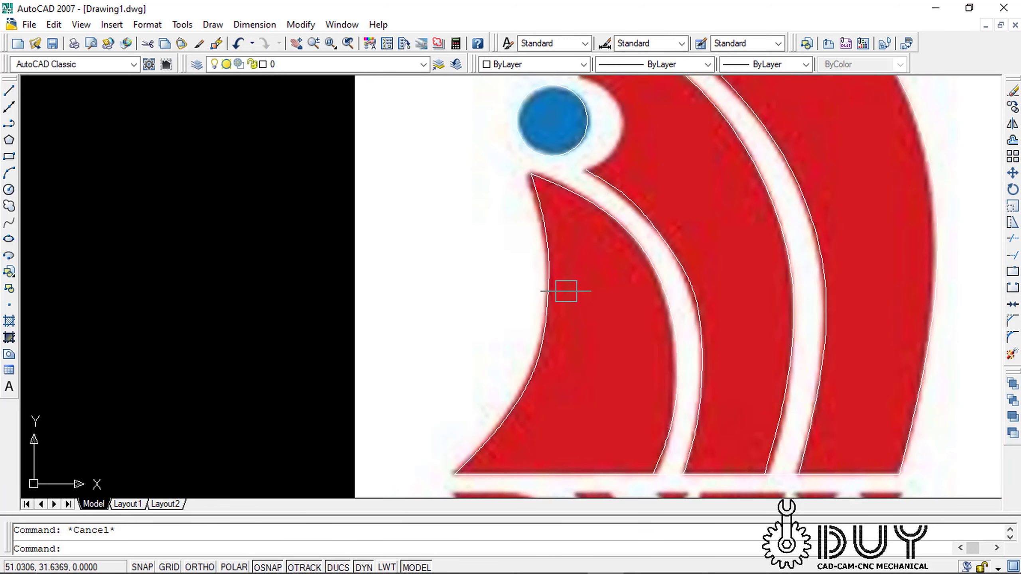
{"action": "scroll", "coordinate": [549, 293], "scroll_direction": "up", "scroll_amount": 2}
{"action": "left_click", "coordinate": [530, 296]}
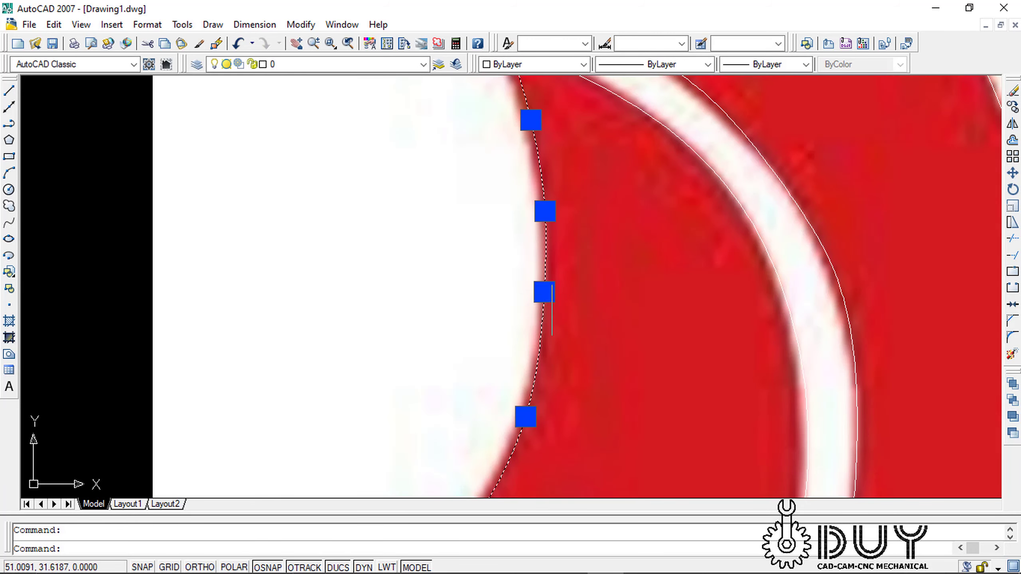
{"action": "scroll", "coordinate": [548, 304], "scroll_direction": "up", "scroll_amount": 2}
{"action": "key", "text": "Escape"}
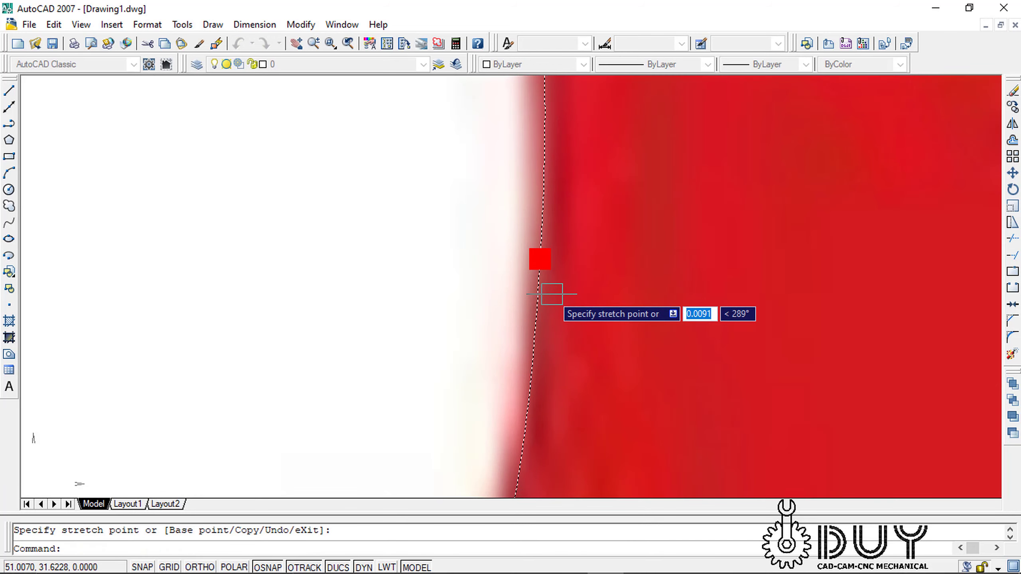
{"action": "scroll", "coordinate": [549, 293], "scroll_direction": "down", "scroll_amount": 2}
{"action": "scroll", "coordinate": [582, 289], "scroll_direction": "down", "scroll_amount": 2}
Draw a short line along the red shape's upper tip beside the larger blue circle
{"action": "scroll", "coordinate": [541, 250], "scroll_direction": "up", "scroll_amount": 4}
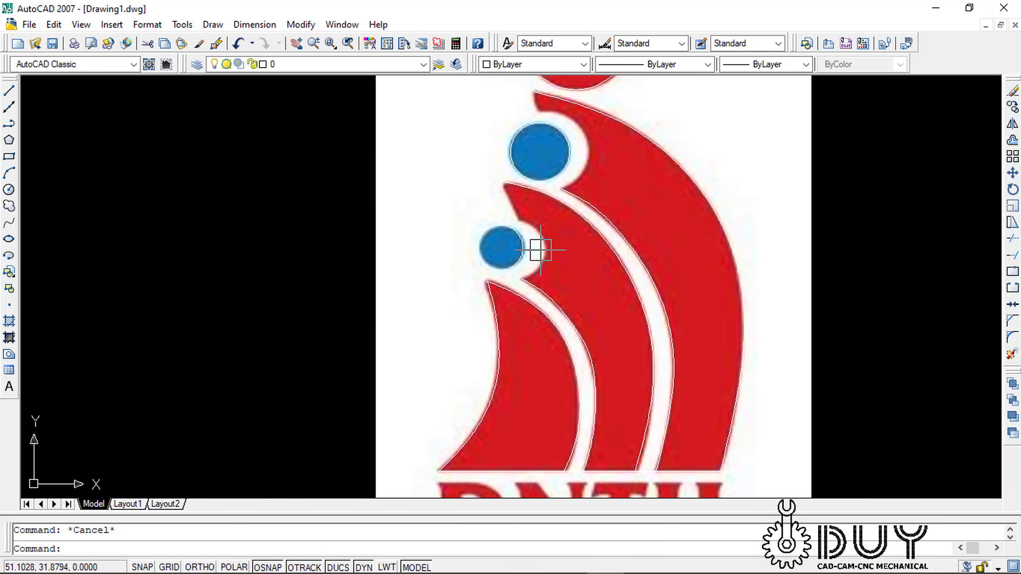
{"action": "scroll", "coordinate": [569, 241], "scroll_direction": "up", "scroll_amount": 3}
{"action": "scroll", "coordinate": [569, 253], "scroll_direction": "down", "scroll_amount": 2}
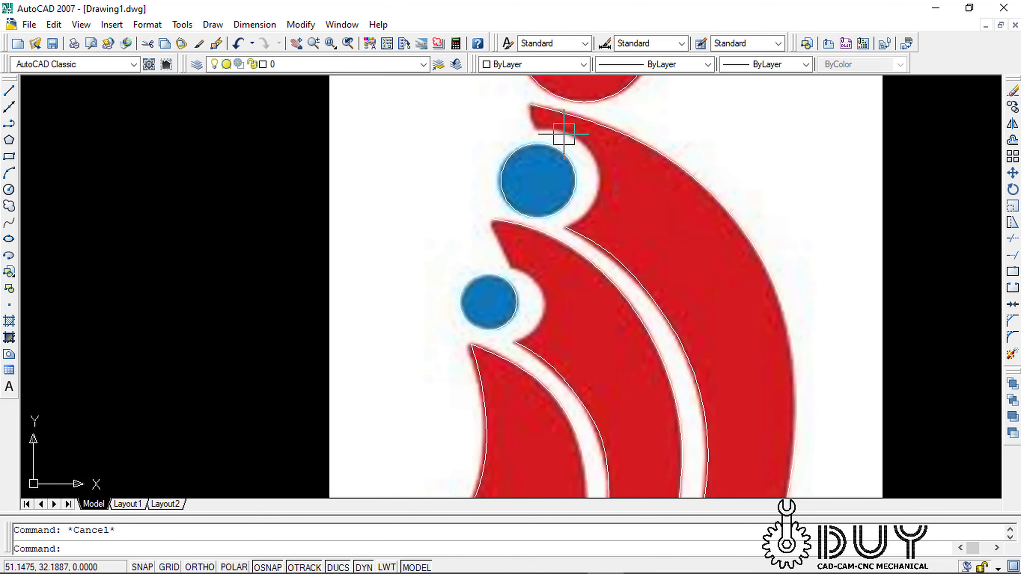
{"action": "type", "text": "L"}
{"action": "key", "text": "Return"}
{"action": "scroll", "coordinate": [523, 109], "scroll_direction": "up", "scroll_amount": 4}
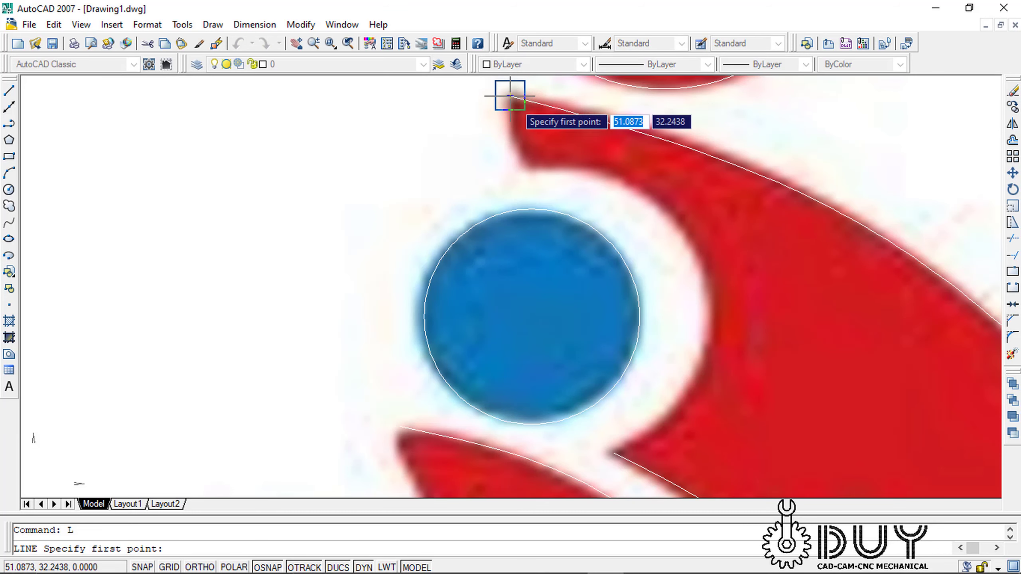
{"action": "left_click", "coordinate": [510, 95]}
{"action": "left_click", "coordinate": [524, 163]}
{"action": "key", "text": "Escape"}
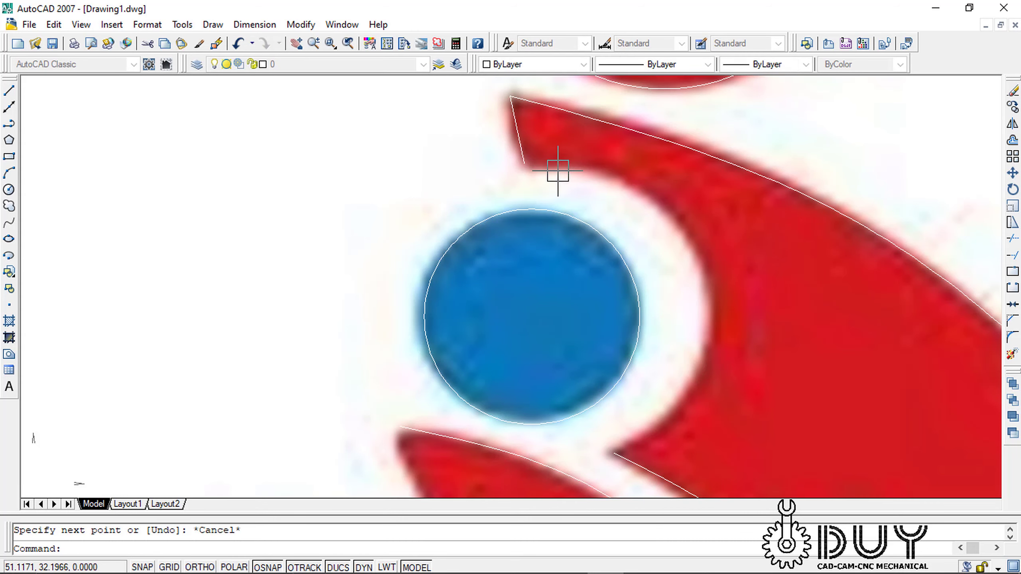
Draw a three-point arc around the larger blue circle's notch, ending at the upper tip
{"action": "left_click", "coordinate": [213, 25]}
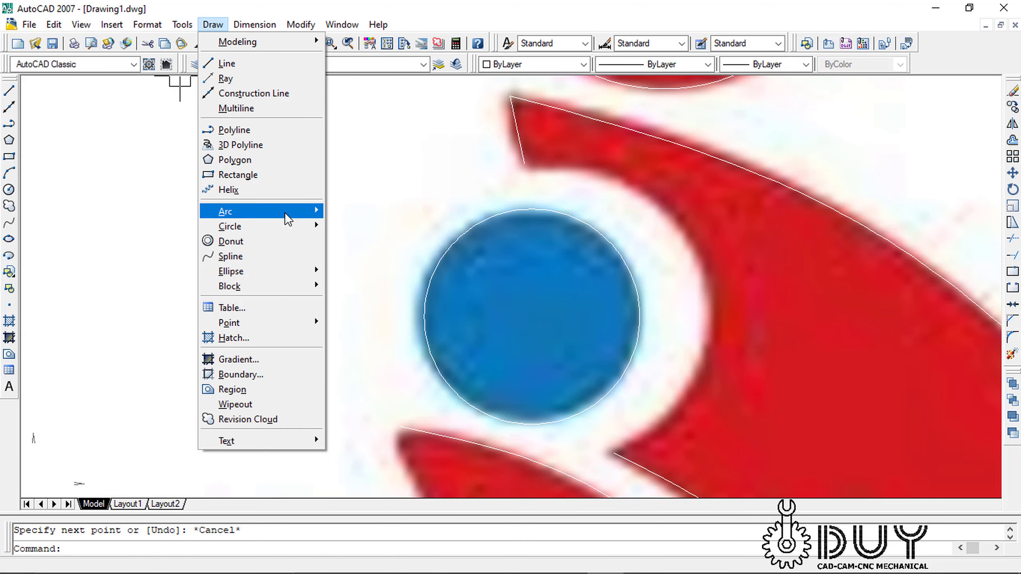
{"action": "mouse_move", "coordinate": [239, 211]}
{"action": "left_click", "coordinate": [387, 212]}
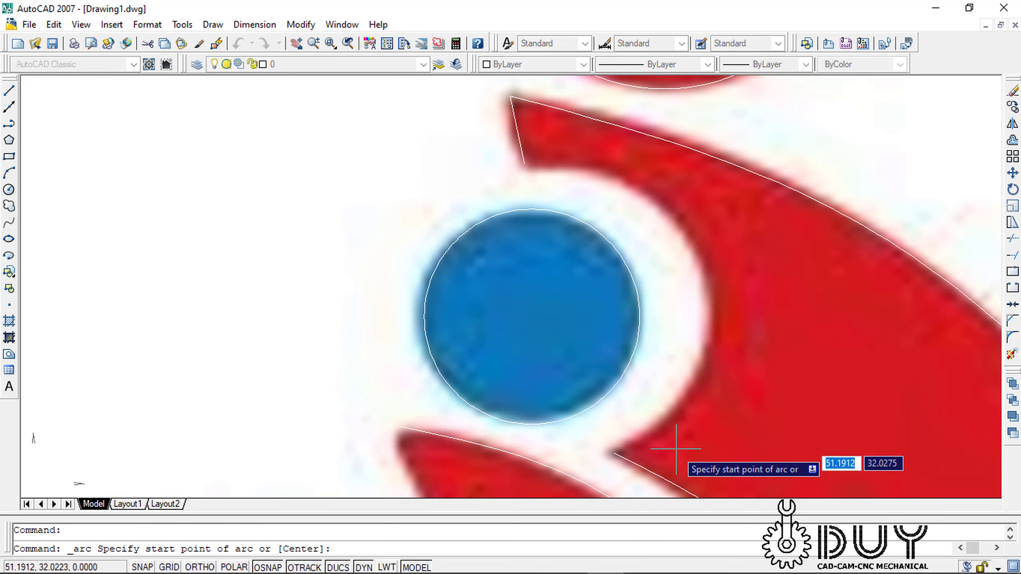
{"action": "left_click", "coordinate": [614, 453]}
{"action": "left_click", "coordinate": [720, 325]}
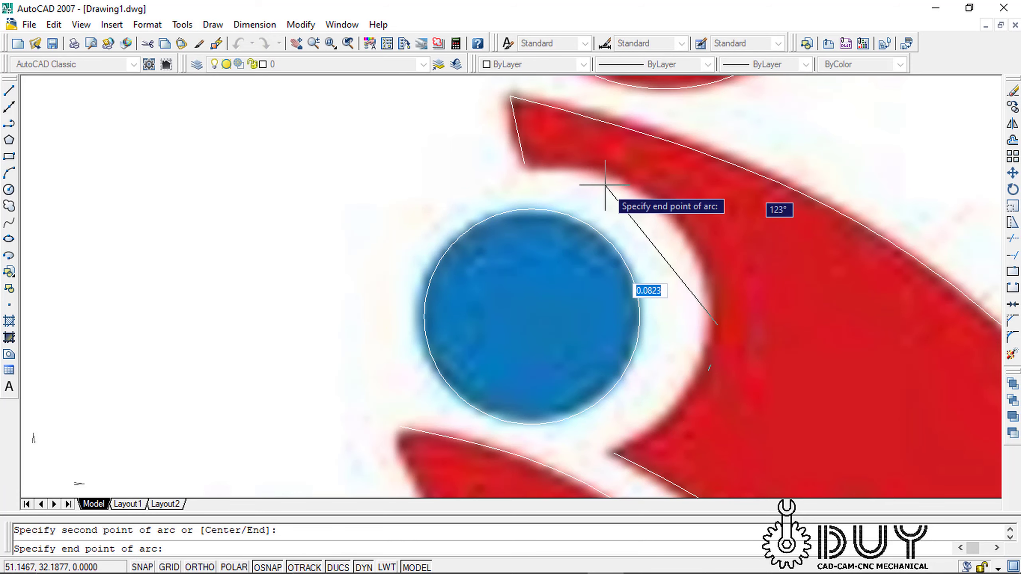
{"action": "left_click", "coordinate": [524, 162]}
{"action": "scroll", "coordinate": [643, 265], "scroll_direction": "down", "scroll_amount": 4}
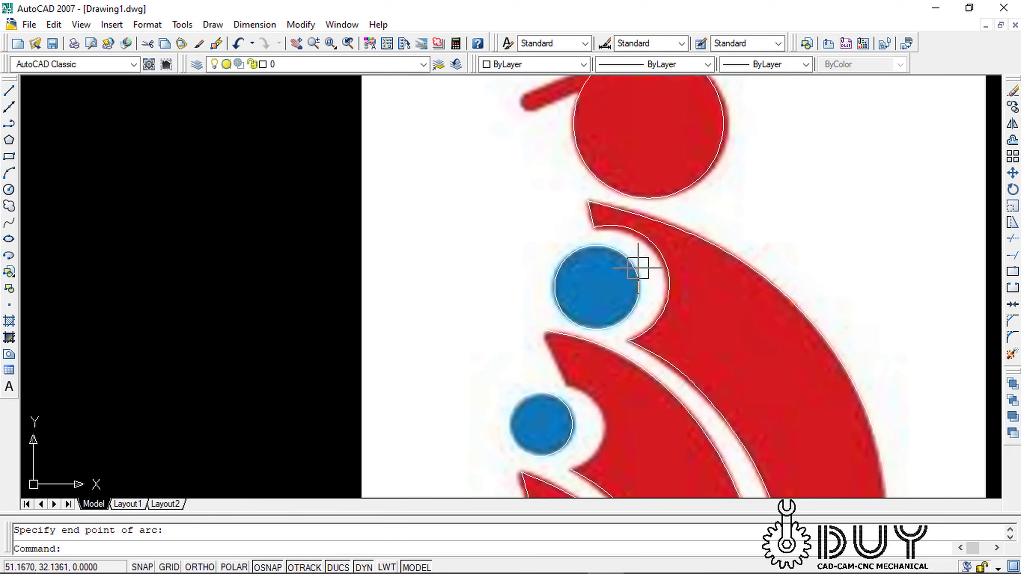
{"action": "scroll", "coordinate": [643, 266], "scroll_direction": "up", "scroll_amount": 3}
{"action": "scroll", "coordinate": [644, 265], "scroll_direction": "down", "scroll_amount": 2}
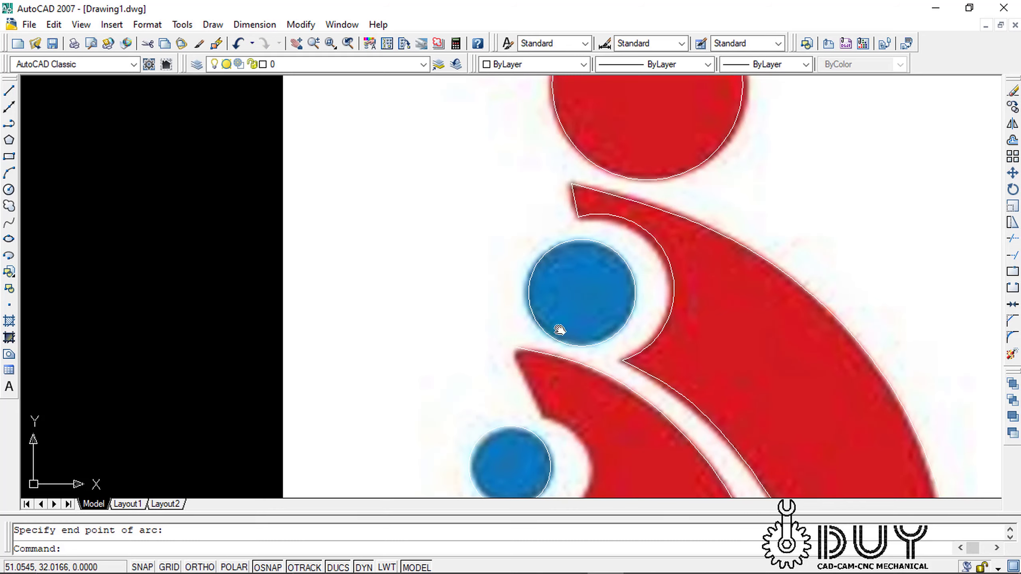
Draw a short line along the lower red tip beside the smaller blue circle
{"action": "middle_click_drag", "start_coordinate": [558, 330], "coordinate": [612, 182]}
{"action": "key", "text": "Return"}
{"action": "scroll", "coordinate": [583, 174], "scroll_direction": "up", "scroll_amount": 2}
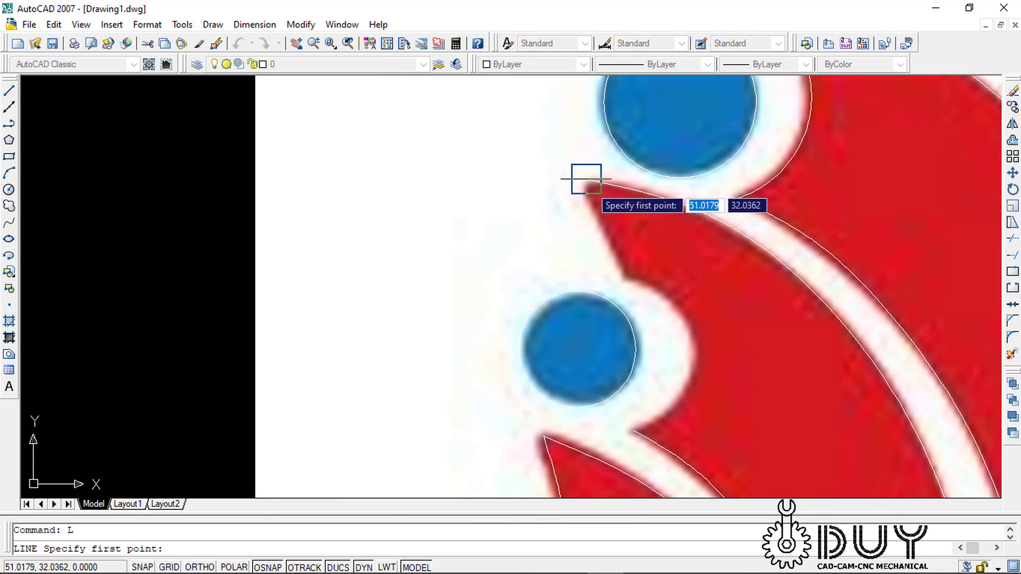
{"action": "left_click", "coordinate": [587, 181]}
{"action": "left_click", "coordinate": [625, 275]}
{"action": "key", "text": "Escape"}
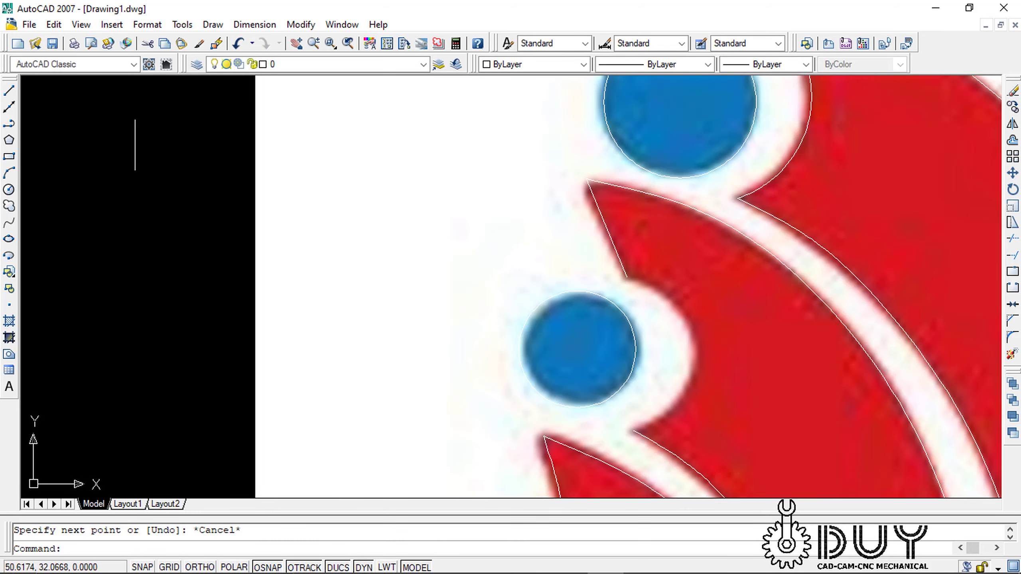
Draw a three-point arc around the smaller blue circle's notch, then view the whole logo
{"action": "left_click", "coordinate": [212, 26]}
{"action": "mouse_move", "coordinate": [226, 211]}
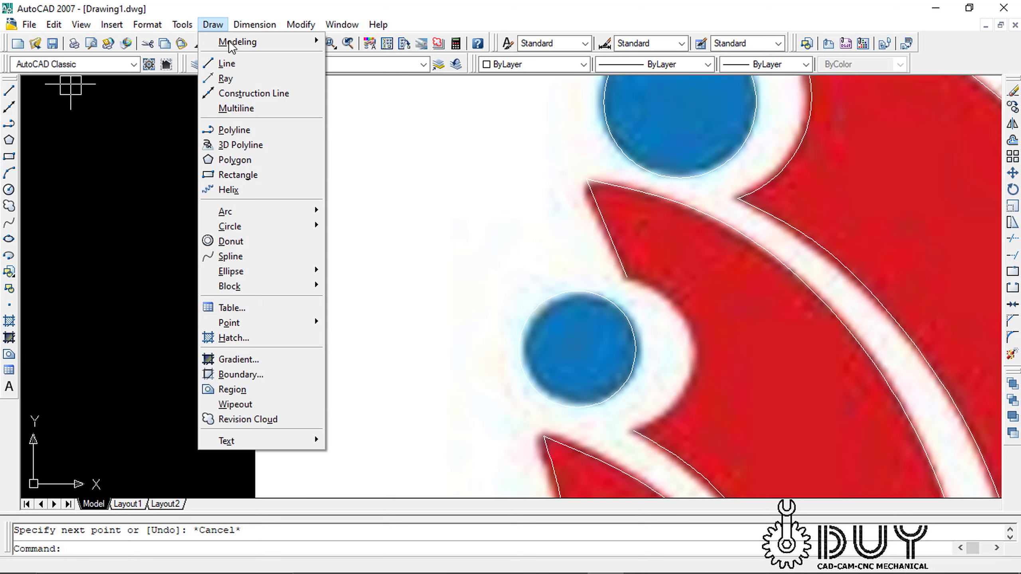
{"action": "left_click", "coordinate": [355, 211]}
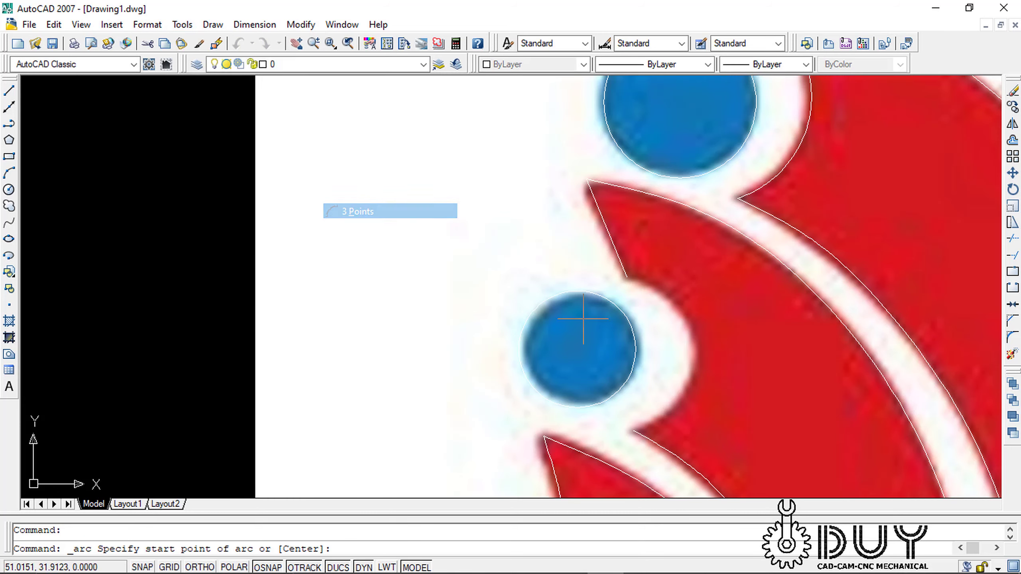
{"action": "left_click", "coordinate": [634, 432]}
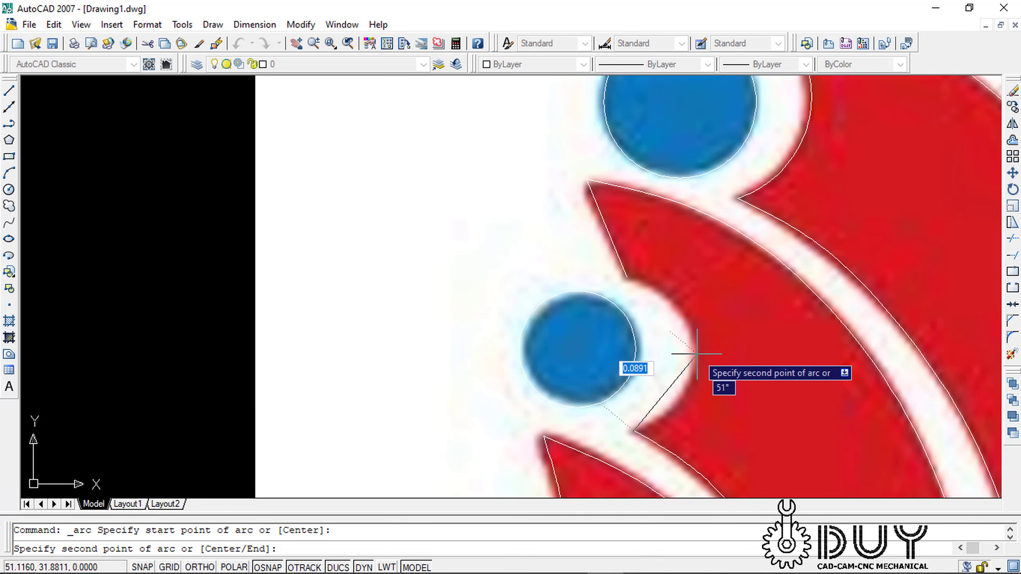
{"action": "left_click", "coordinate": [697, 353]}
{"action": "left_click", "coordinate": [626, 277]}
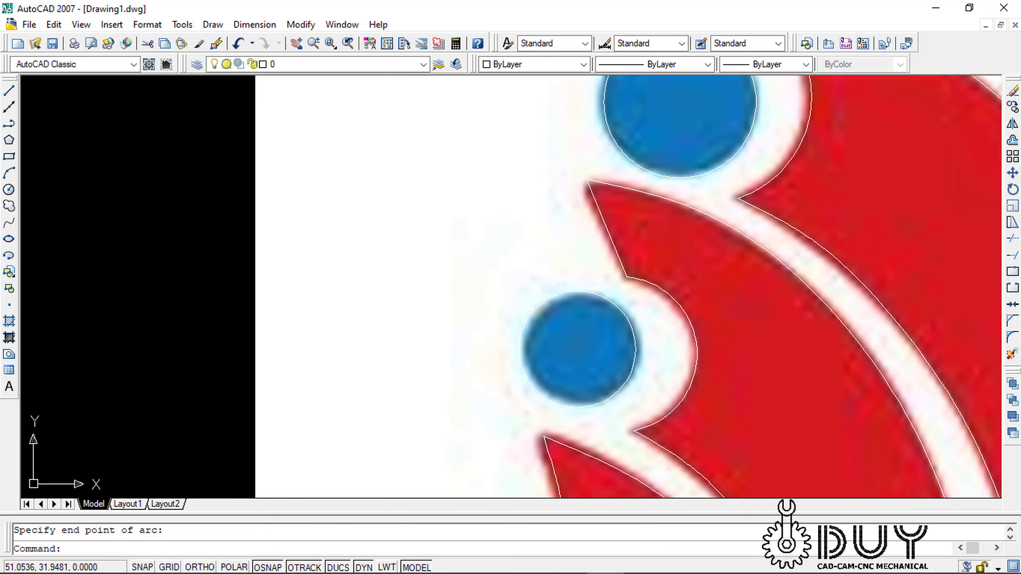
{"action": "scroll", "coordinate": [555, 339], "scroll_direction": "down", "scroll_amount": 3}
{"action": "middle_click_drag", "start_coordinate": [555, 340], "coordinate": [577, 176]}
{"action": "scroll", "coordinate": [621, 241], "scroll_direction": "down", "scroll_amount": 2}
{"action": "scroll", "coordinate": [621, 241], "scroll_direction": "down", "scroll_amount": 2}
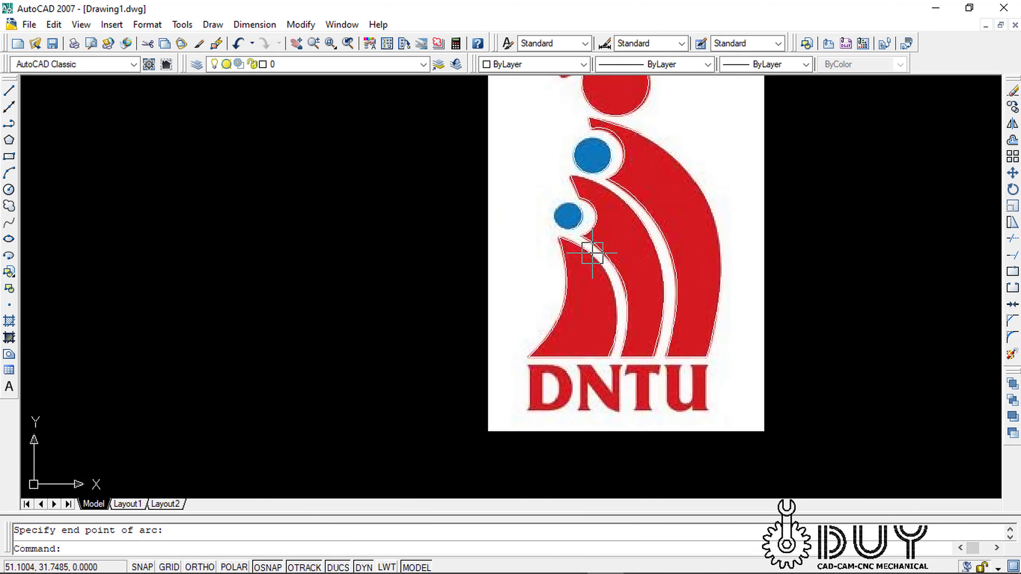
{"action": "middle_click_drag", "start_coordinate": [739, 237], "coordinate": [703, 318]}
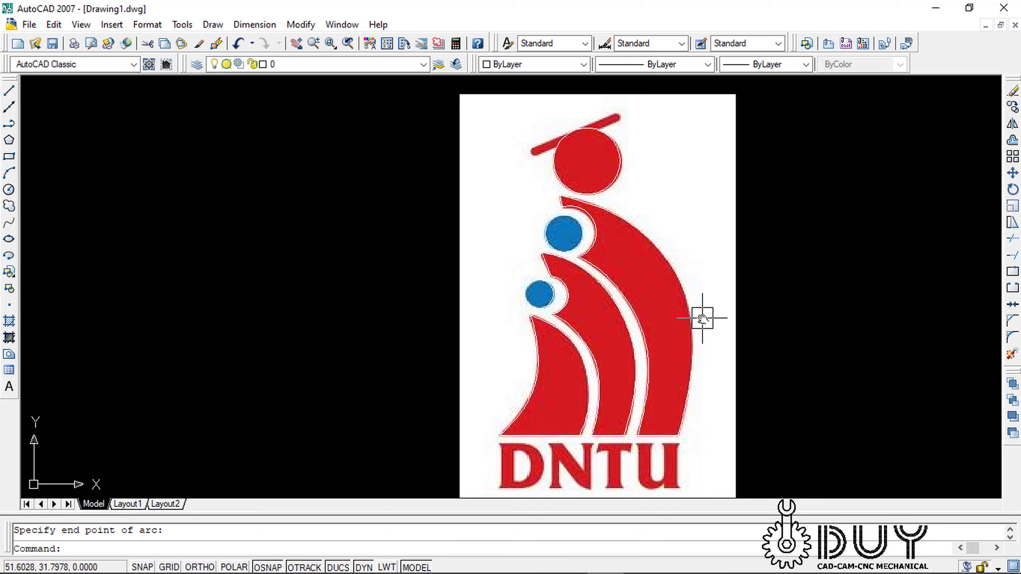
Delete the reference logo image to check the tracing, then undo to restore it
{"action": "left_click", "coordinate": [486, 99]}
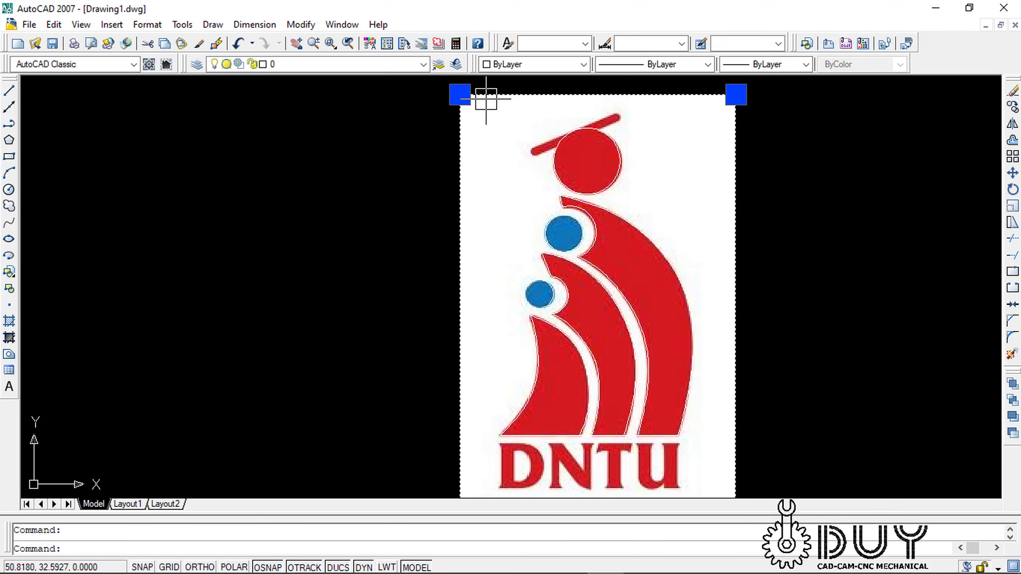
{"action": "scroll", "coordinate": [346, 210], "scroll_direction": "down", "scroll_amount": 2}
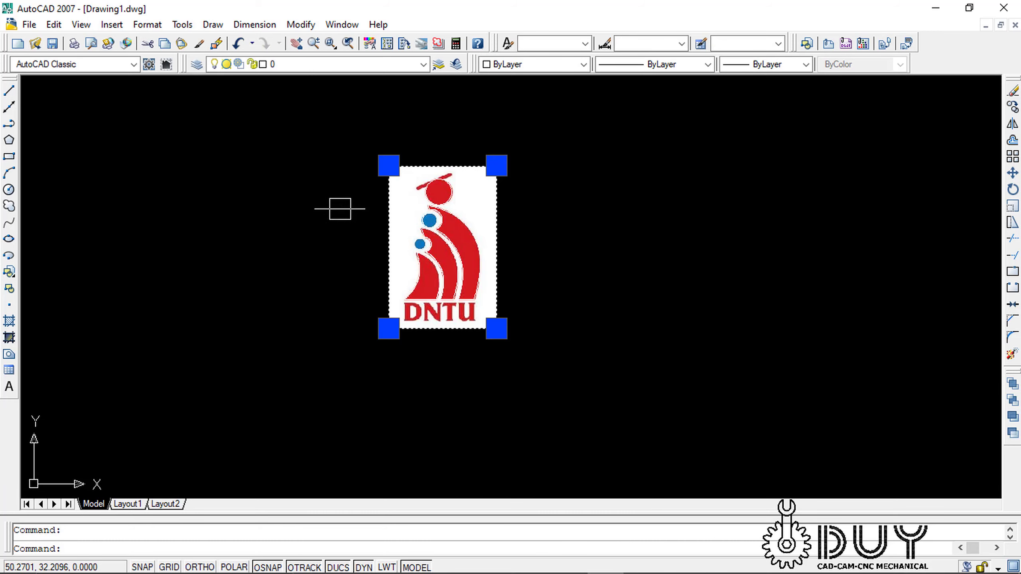
{"action": "key", "text": "Delete"}
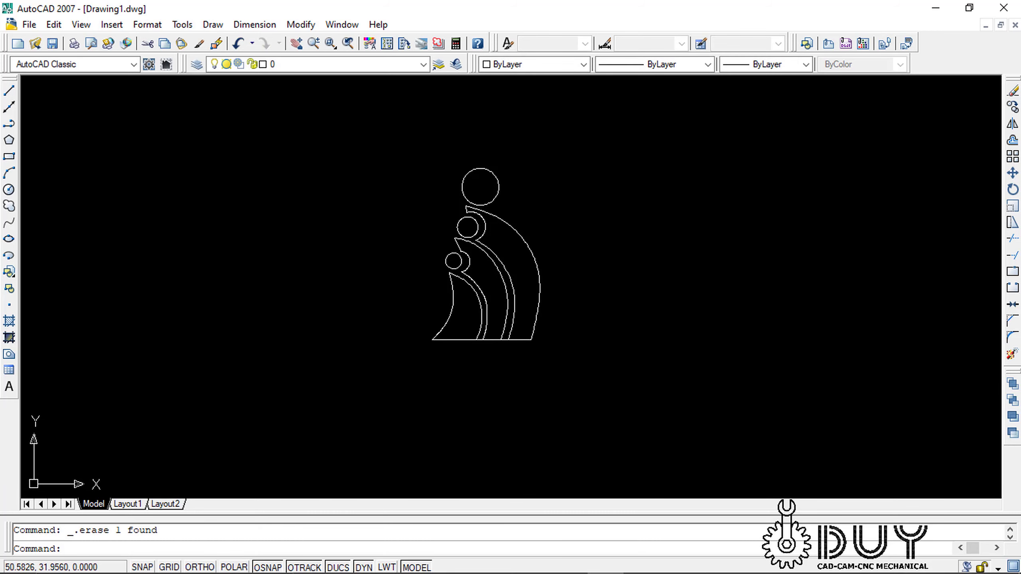
{"action": "middle_click_drag", "start_coordinate": [280, 218], "coordinate": [387, 229]}
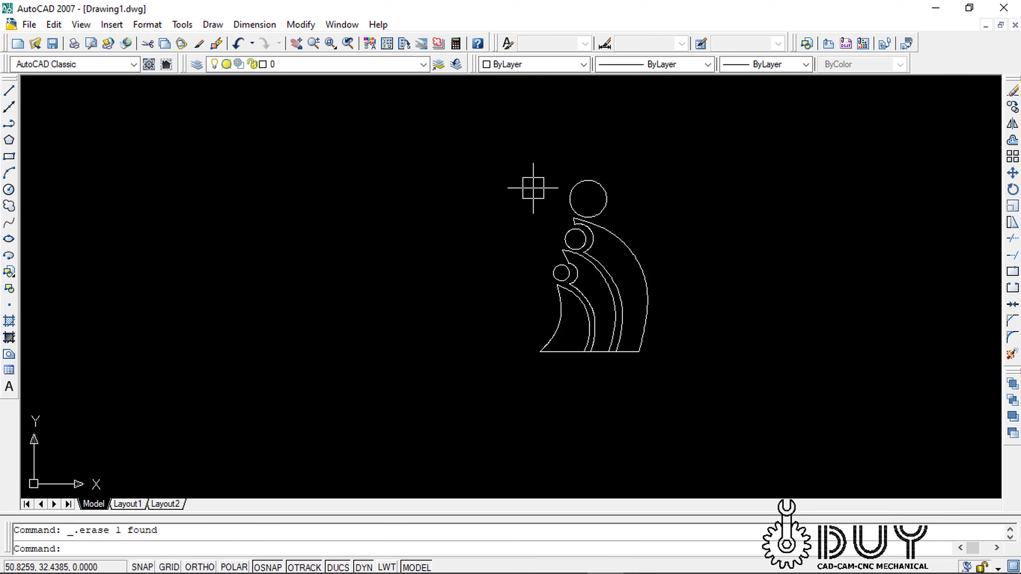
{"action": "key", "text": "ctrl+z"}
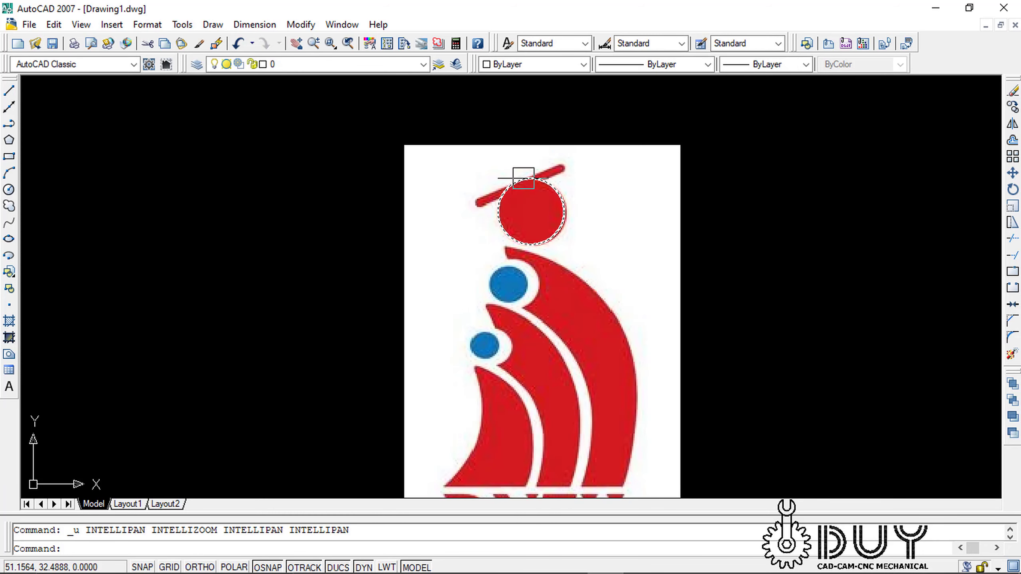
Draw a slanted line from the cap's right end to its left end
{"action": "scroll", "coordinate": [523, 179], "scroll_direction": "up", "scroll_amount": 1}
{"action": "scroll", "coordinate": [481, 224], "scroll_direction": "up", "scroll_amount": 1}
{"action": "type", "text": "L"}
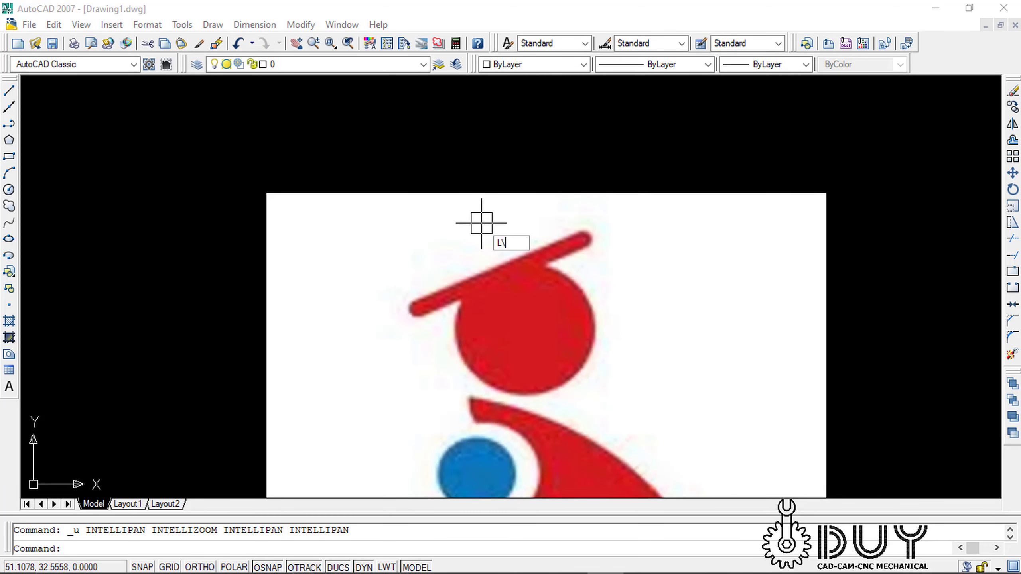
{"action": "key", "text": "Return"}
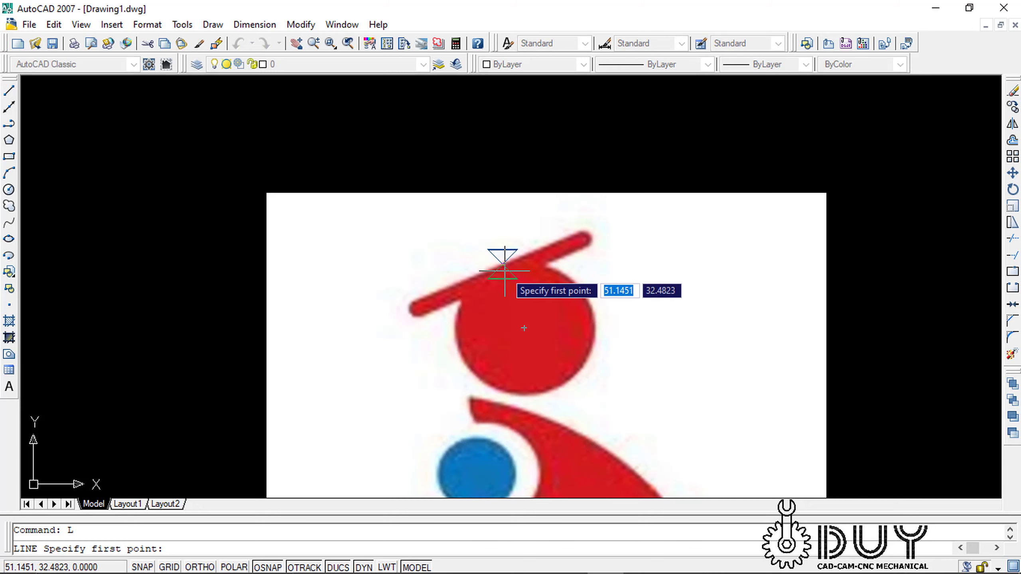
{"action": "left_click", "coordinate": [590, 237]}
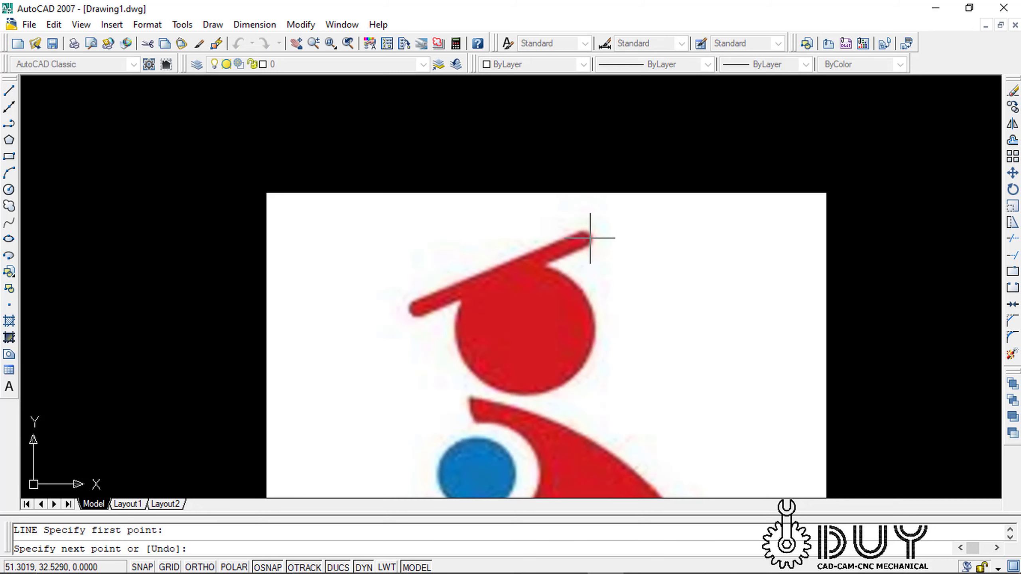
{"action": "left_click", "coordinate": [410, 311]}
{"action": "key", "text": "Escape"}
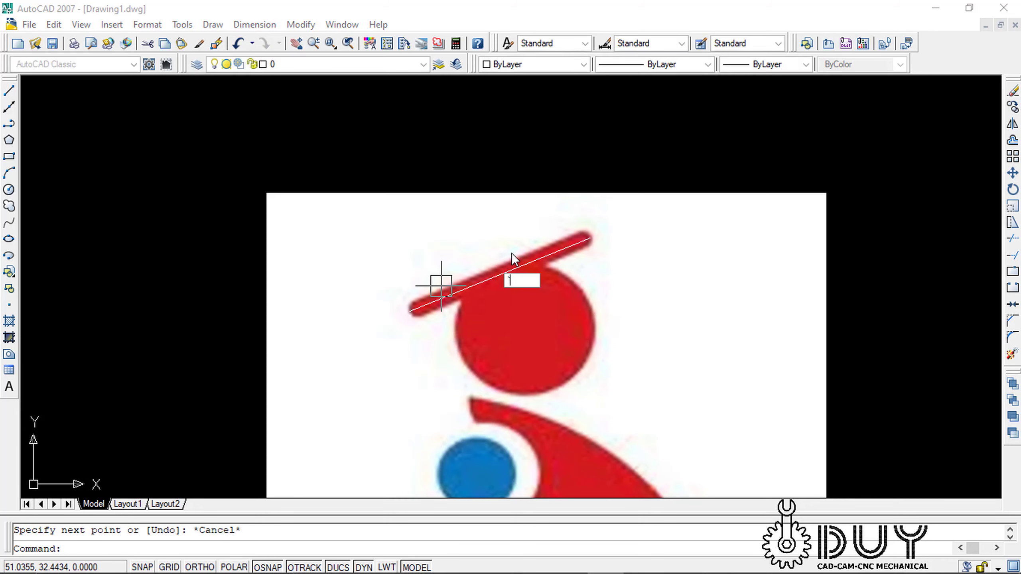
Move the cap line by its midpoint onto the red bar and delete the reference image
{"action": "scroll", "coordinate": [498, 274], "scroll_direction": "up", "scroll_amount": 3}
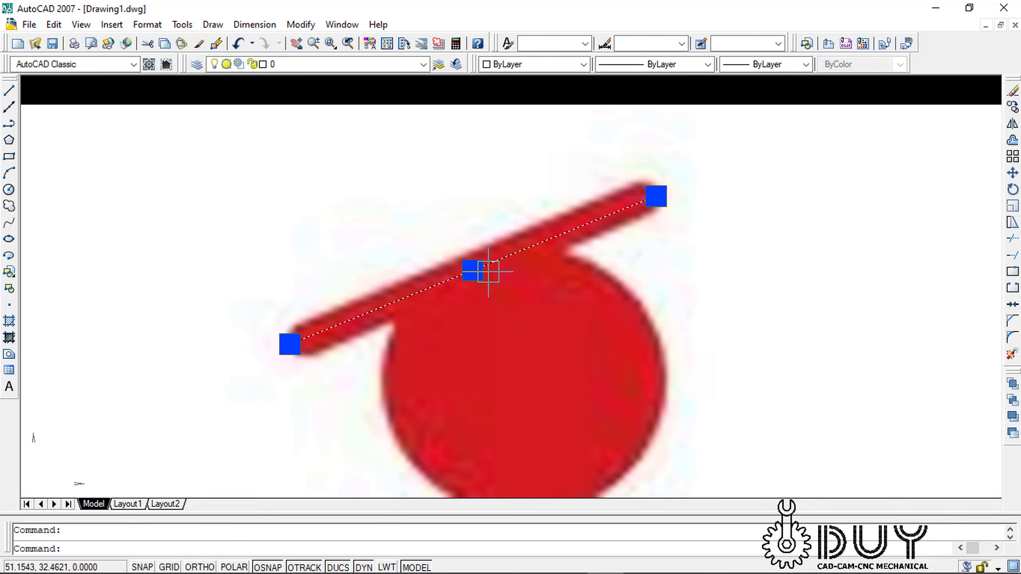
{"action": "type", "text": "M"}
{"action": "key", "text": "Return"}
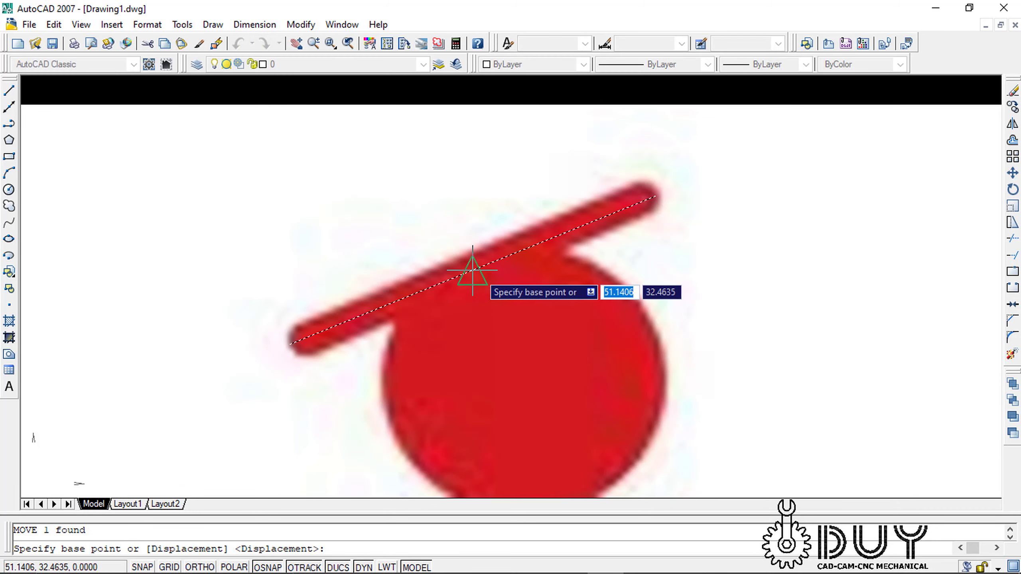
{"action": "left_click", "coordinate": [473, 270]}
{"action": "left_click", "coordinate": [473, 271]}
{"action": "scroll", "coordinate": [466, 257], "scroll_direction": "down", "scroll_amount": 4}
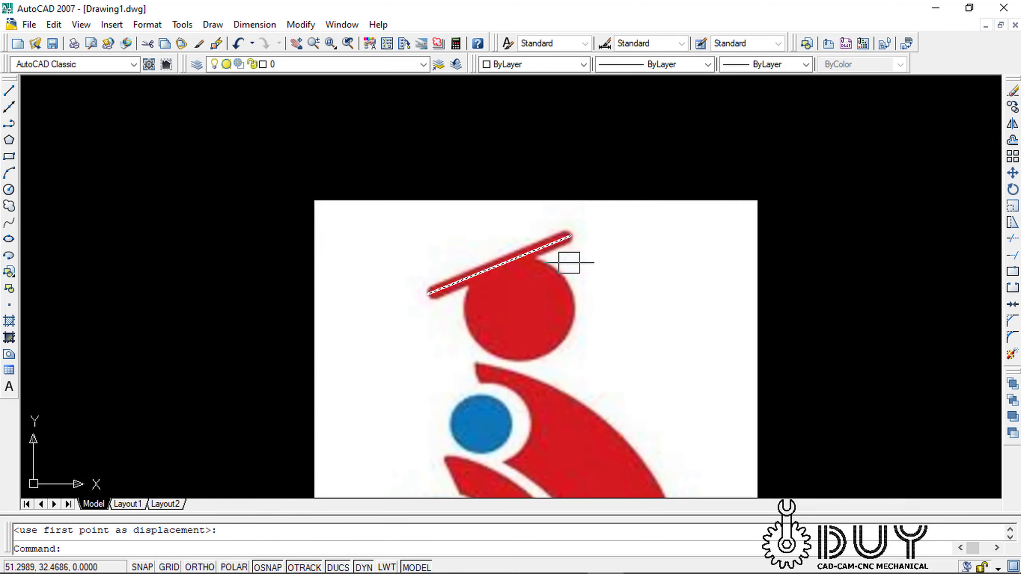
{"action": "left_click", "coordinate": [685, 192]}
{"action": "key", "text": "Delete"}
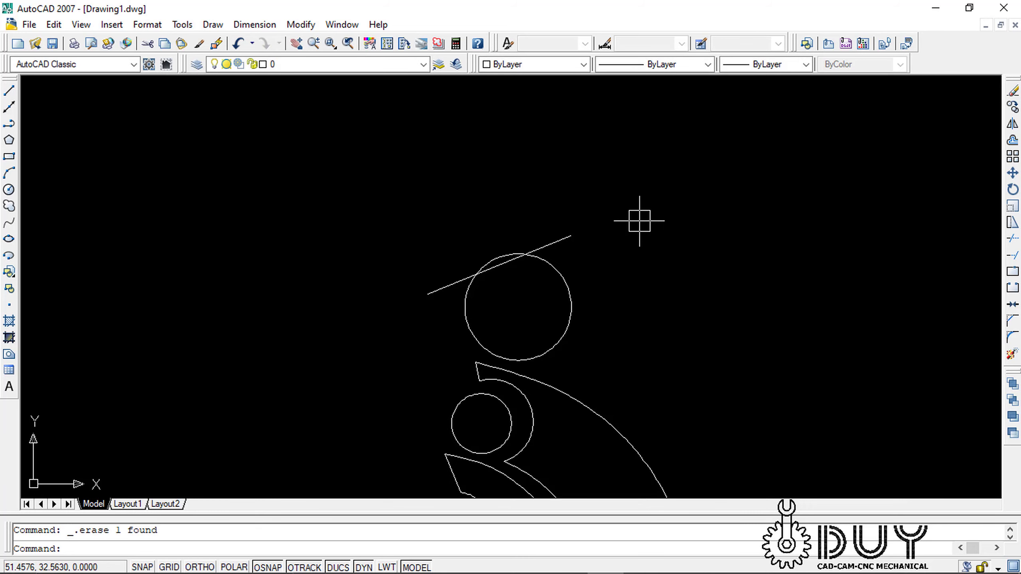
Make a parallel copy of the slanted cap line from its midpoint
{"action": "scroll", "coordinate": [517, 258], "scroll_direction": "up", "scroll_amount": 3}
{"action": "left_click", "coordinate": [517, 258]}
{"action": "type", "text": "M"}
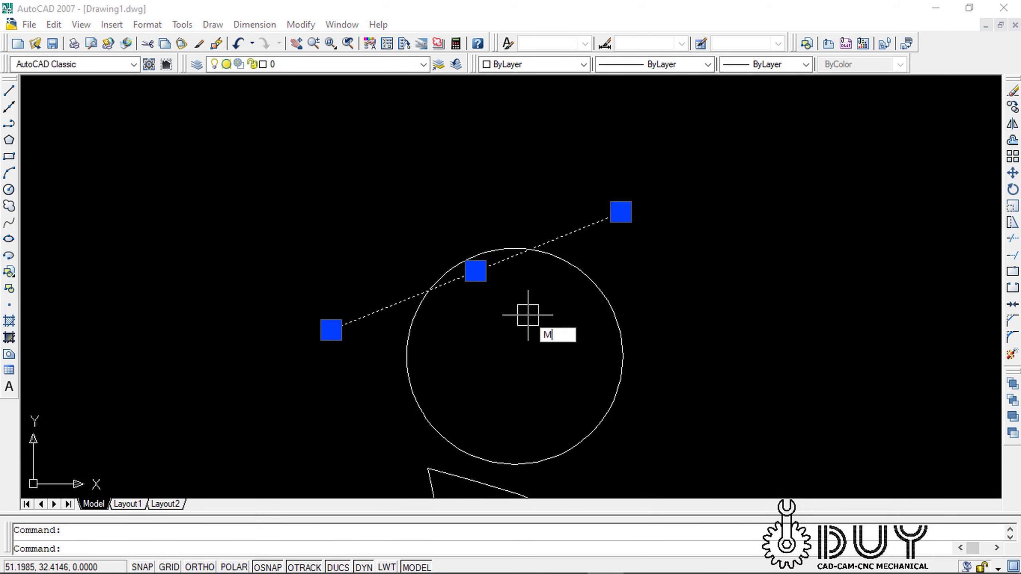
{"action": "key", "text": "Return"}
{"action": "left_click", "coordinate": [475, 271]}
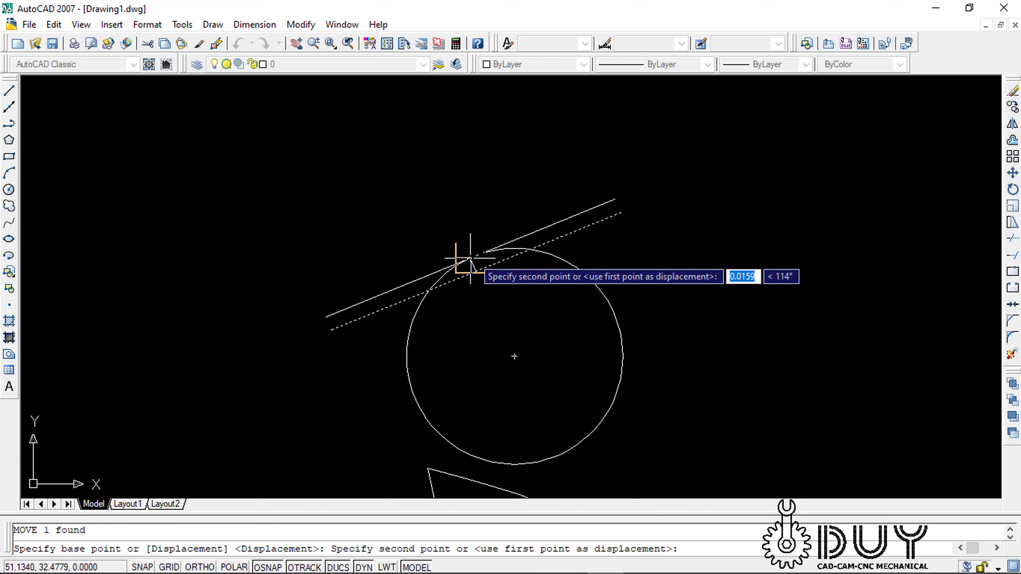
{"action": "key", "text": "Escape"}
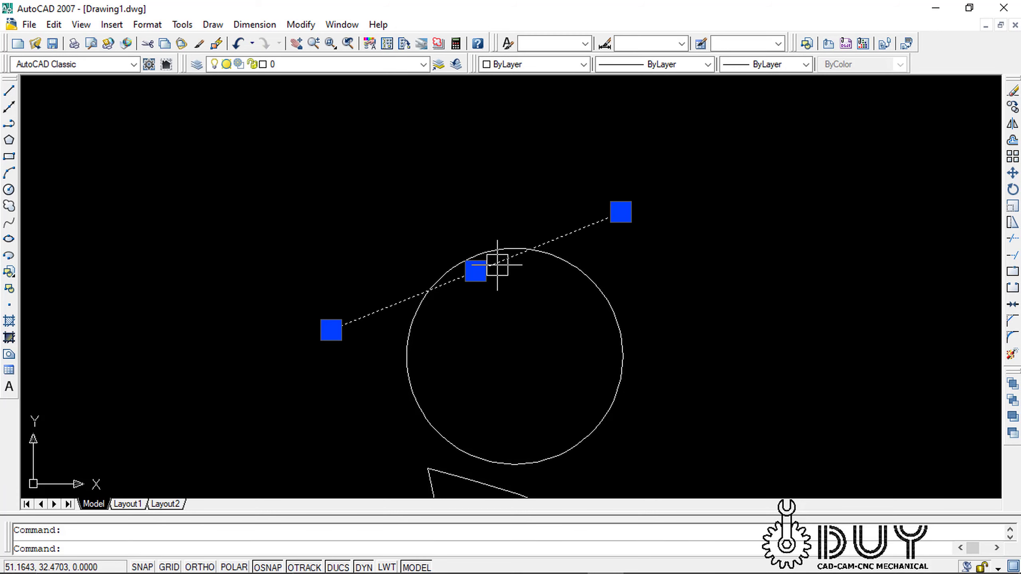
{"action": "type", "text": "co"}
{"action": "key", "text": "Return"}
{"action": "left_click", "coordinate": [475, 269]}
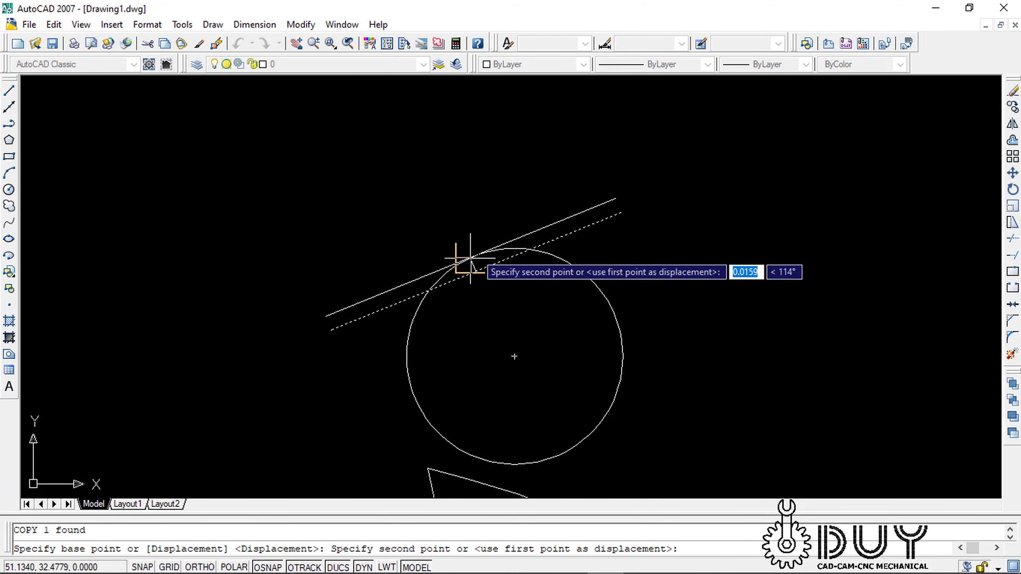
{"action": "scroll", "coordinate": [522, 255], "scroll_direction": "down", "scroll_amount": 2}
{"action": "key", "text": "Escape"}
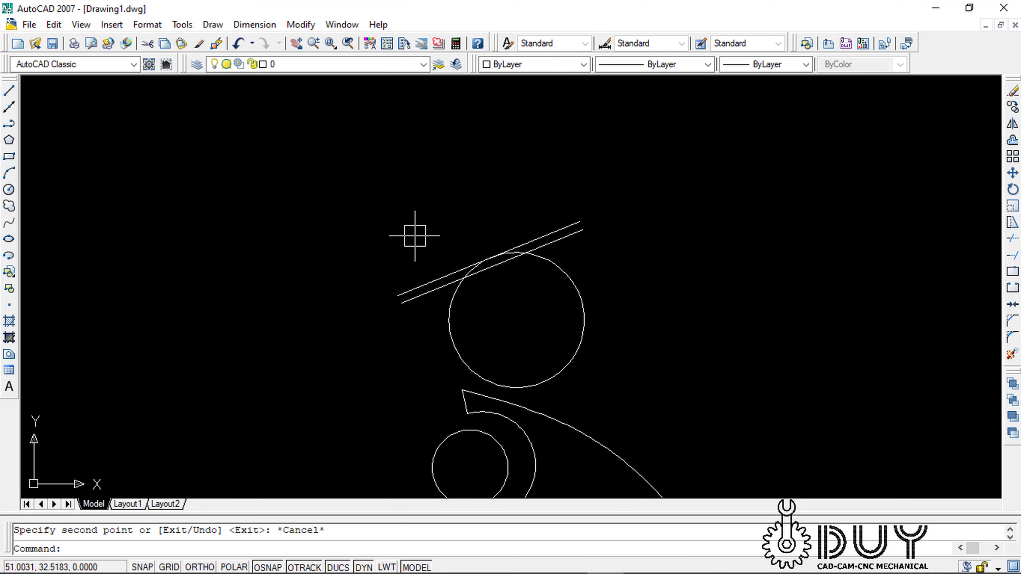
Draw short end lines closing the bar's left and right ends
{"action": "type", "text": "L"}
{"action": "key", "text": "Return"}
{"action": "scroll", "coordinate": [369, 284], "scroll_direction": "up", "scroll_amount": 2}
{"action": "left_click", "coordinate": [434, 322]}
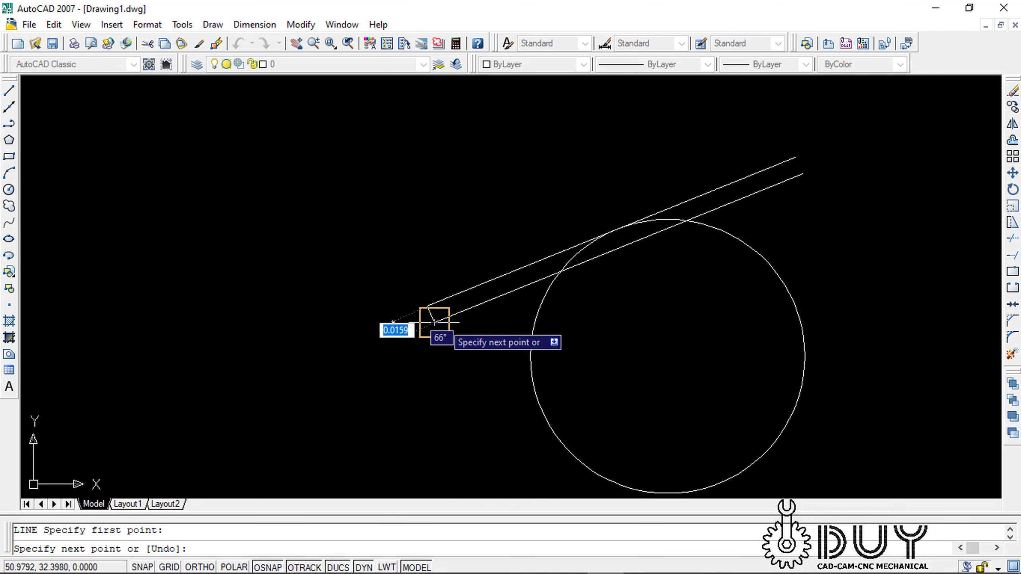
{"action": "key", "text": "Escape"}
{"action": "type", "text": "L"}
{"action": "key", "text": "Return"}
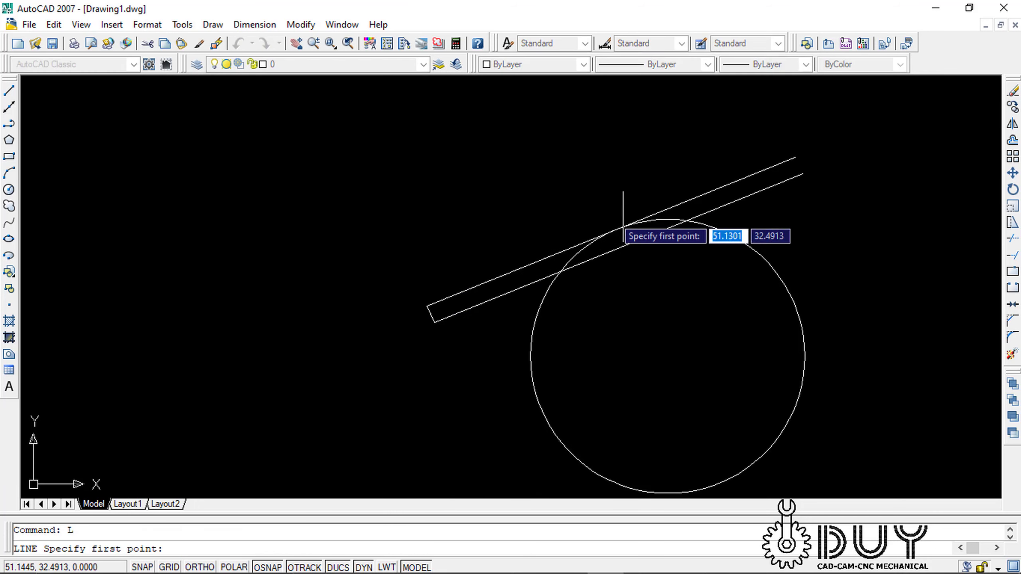
{"action": "left_click", "coordinate": [795, 158]}
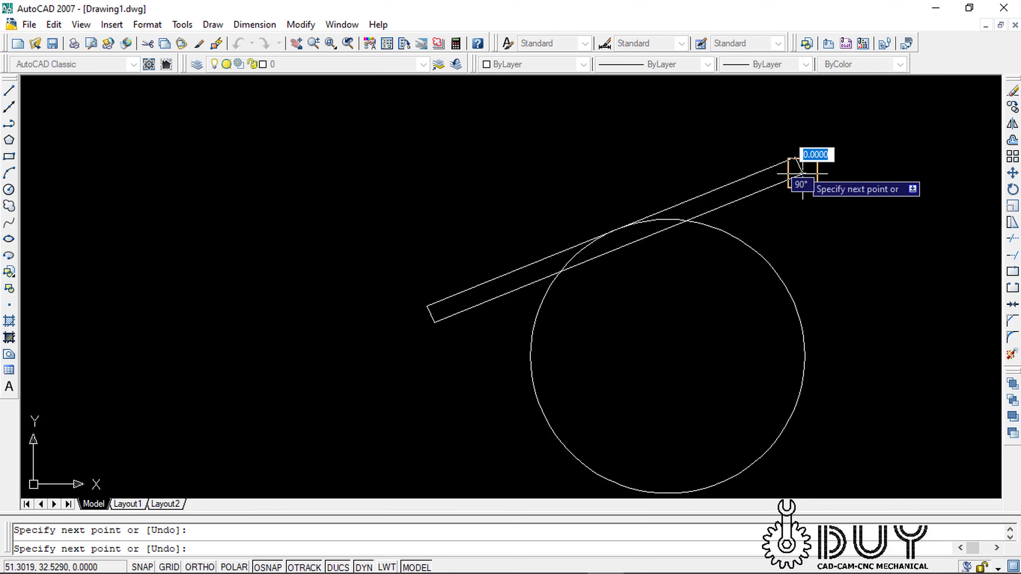
{"action": "key", "text": "Escape"}
{"action": "scroll", "coordinate": [729, 208], "scroll_direction": "down", "scroll_amount": 4}
{"action": "left_click_drag", "start_coordinate": [825, 280], "coordinate": [566, 156]}
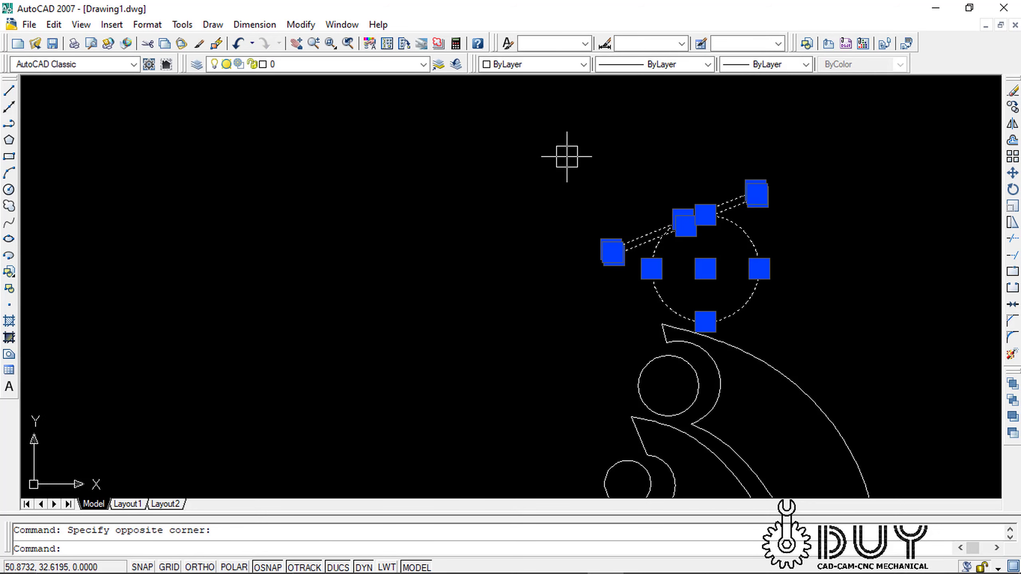
{"action": "type", "text": "TR"}
Trim excess line pieces against the first window-selected cutting edges
{"action": "key", "text": "Return"}
{"action": "scroll", "coordinate": [712, 215], "scroll_direction": "up", "scroll_amount": 4}
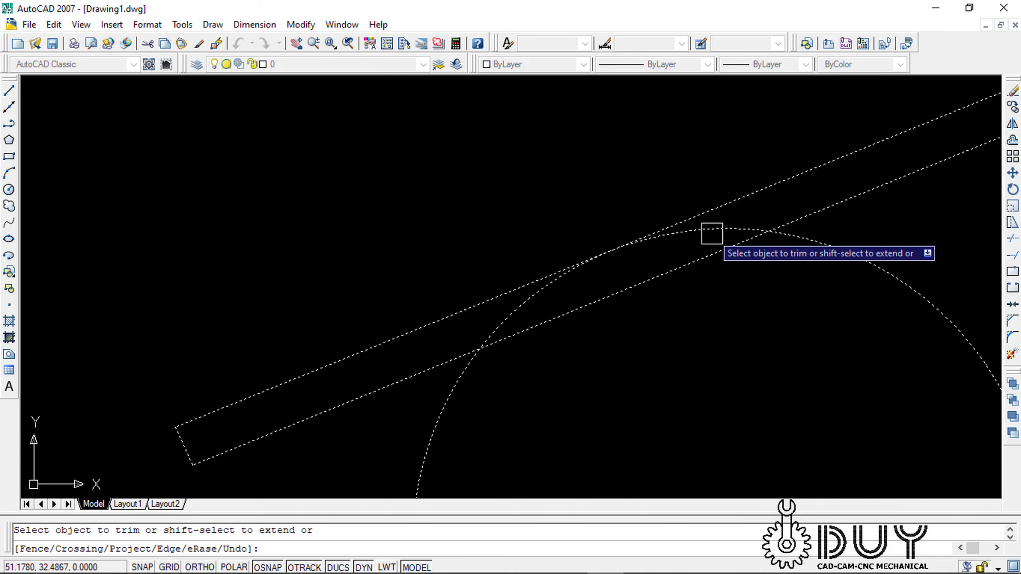
{"action": "scroll", "coordinate": [539, 301], "scroll_direction": "down", "scroll_amount": 3}
{"action": "scroll", "coordinate": [578, 342], "scroll_direction": "down", "scroll_amount": 1}
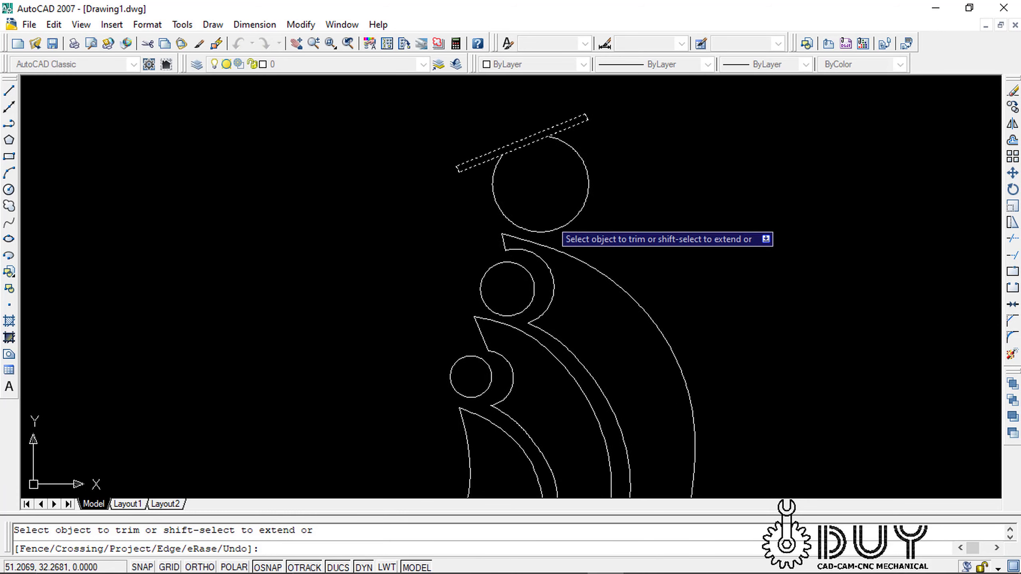
{"action": "scroll", "coordinate": [561, 233], "scroll_direction": "down", "scroll_amount": 1}
{"action": "key", "text": "Escape"}
{"action": "scroll", "coordinate": [586, 298], "scroll_direction": "up", "scroll_amount": 1}
{"action": "scroll", "coordinate": [644, 380], "scroll_direction": "up", "scroll_amount": 3}
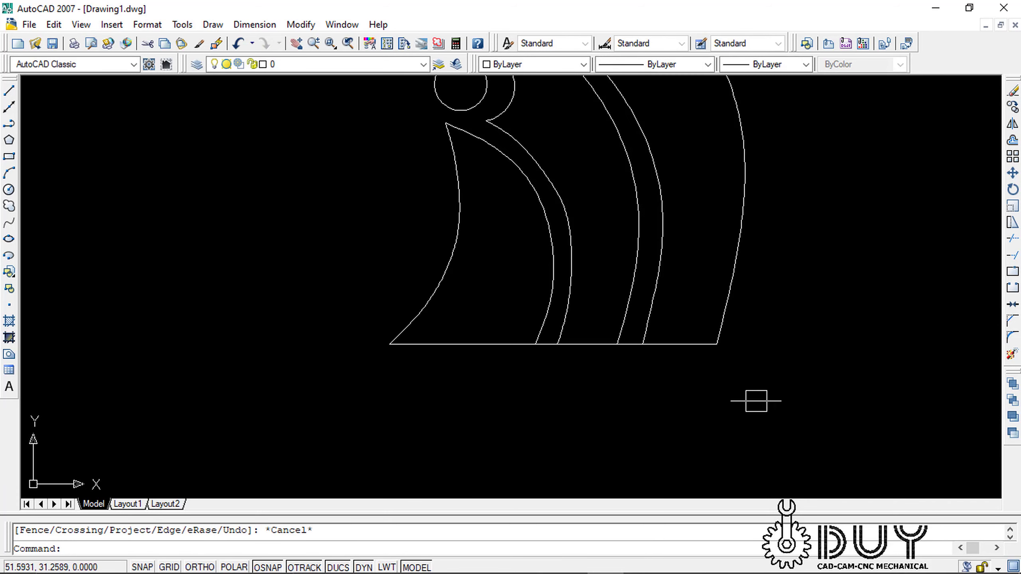
Trim the base line between the lower arcs so each curved band closes
{"action": "left_click_drag", "start_coordinate": [755, 401], "coordinate": [354, 252]}
{"action": "key", "text": "Return"}
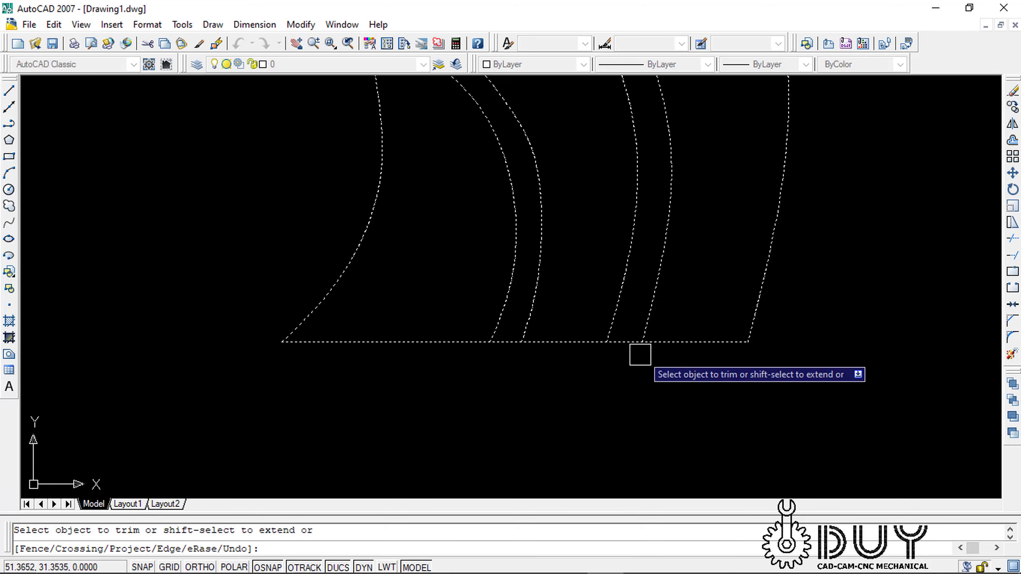
{"action": "scroll", "coordinate": [641, 353], "scroll_direction": "up", "scroll_amount": 4}
{"action": "scroll", "coordinate": [684, 323], "scroll_direction": "down", "scroll_amount": 4}
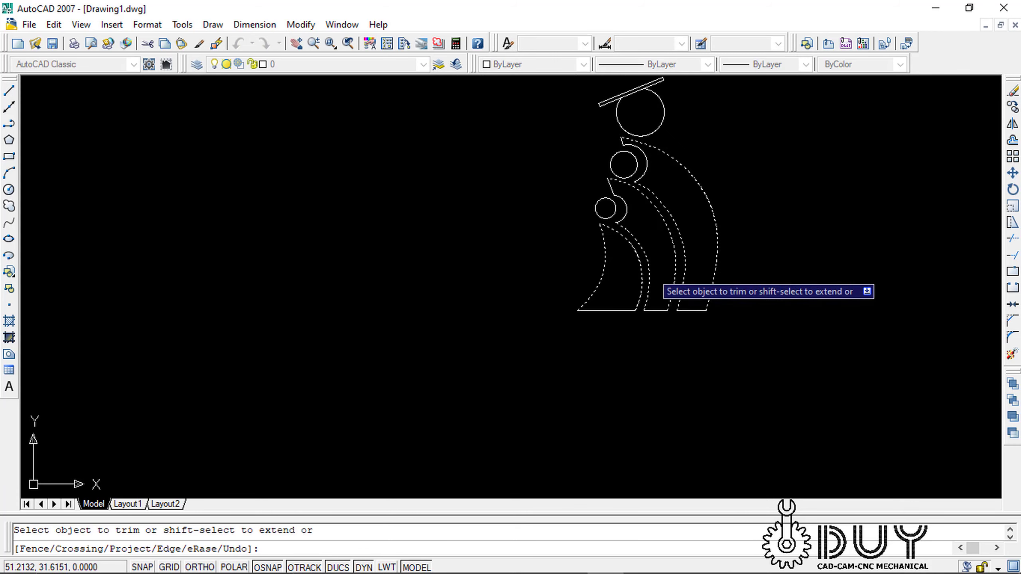
{"action": "key", "text": "Escape"}
{"action": "scroll", "coordinate": [619, 229], "scroll_direction": "down", "scroll_amount": 1}
{"action": "scroll", "coordinate": [619, 229], "scroll_direction": "up", "scroll_amount": 1}
{"action": "scroll", "coordinate": [619, 229], "scroll_direction": "up", "scroll_amount": 2}
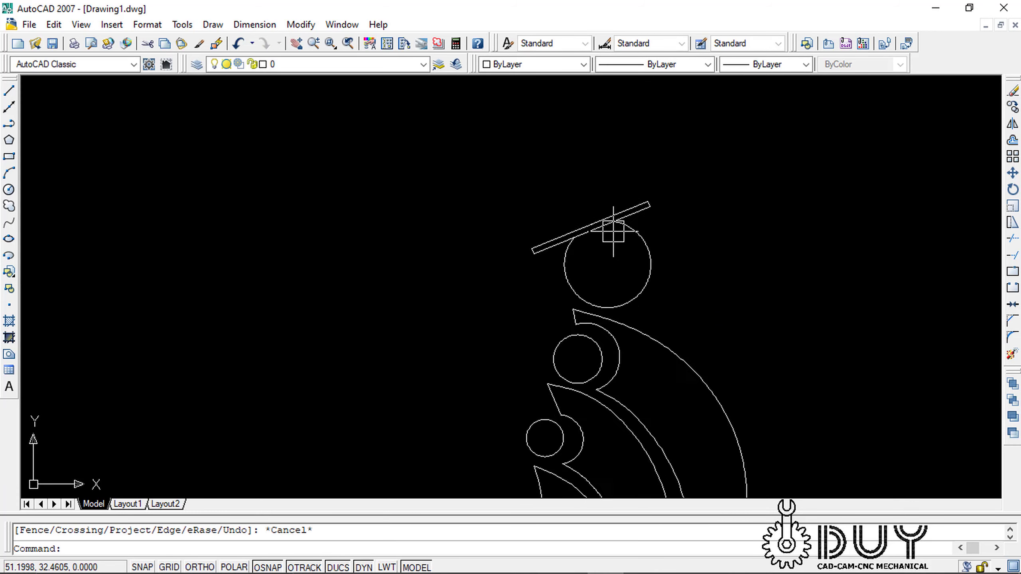
{"action": "scroll", "coordinate": [619, 228], "scroll_direction": "up", "scroll_amount": 1}
Trim overlaps around the cap bar, top circle and arc, then recentre the outline
{"action": "left_click_drag", "start_coordinate": [736, 289], "coordinate": [498, 170]}
{"action": "type", "text": "TR"}
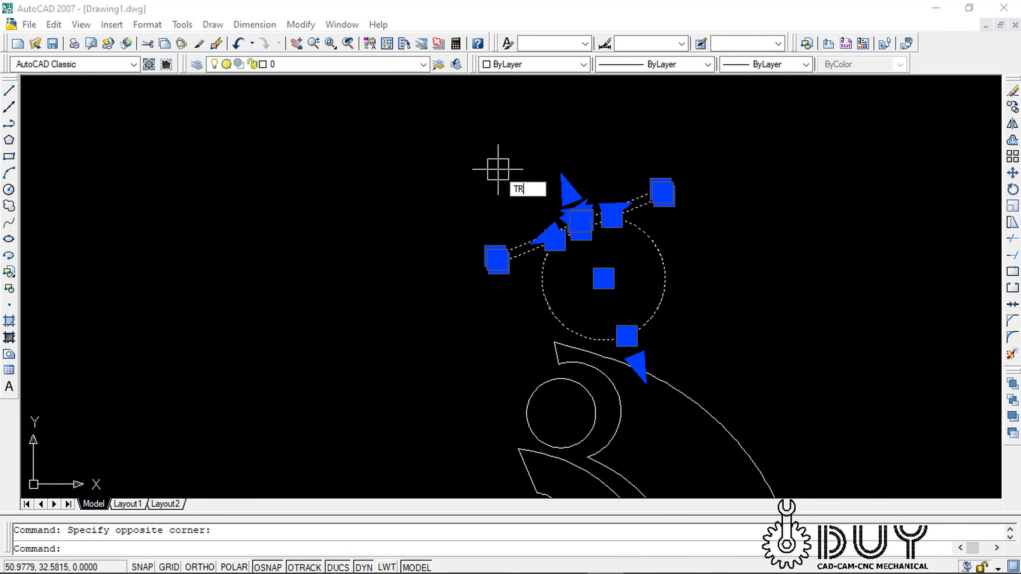
{"action": "key", "text": "Return"}
{"action": "scroll", "coordinate": [587, 197], "scroll_direction": "up", "scroll_amount": 3}
{"action": "scroll", "coordinate": [502, 217], "scroll_direction": "down", "scroll_amount": 8}
{"action": "key", "text": "Escape"}
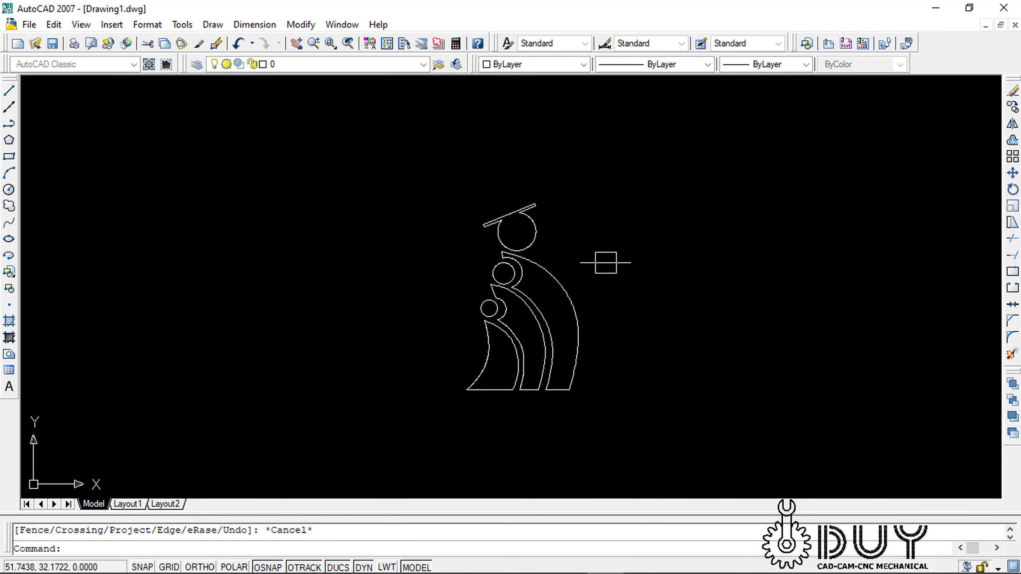
{"action": "middle_click_drag", "start_coordinate": [606, 262], "coordinate": [710, 195]}
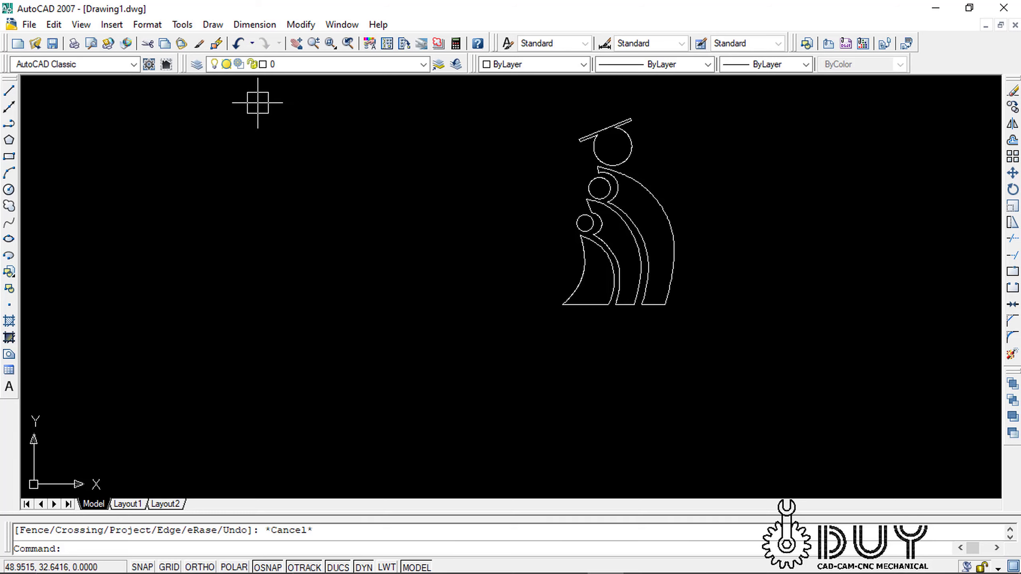
Set the hatch pattern to SOLID from the Other Predefined palette
{"action": "left_click", "coordinate": [308, 26]}
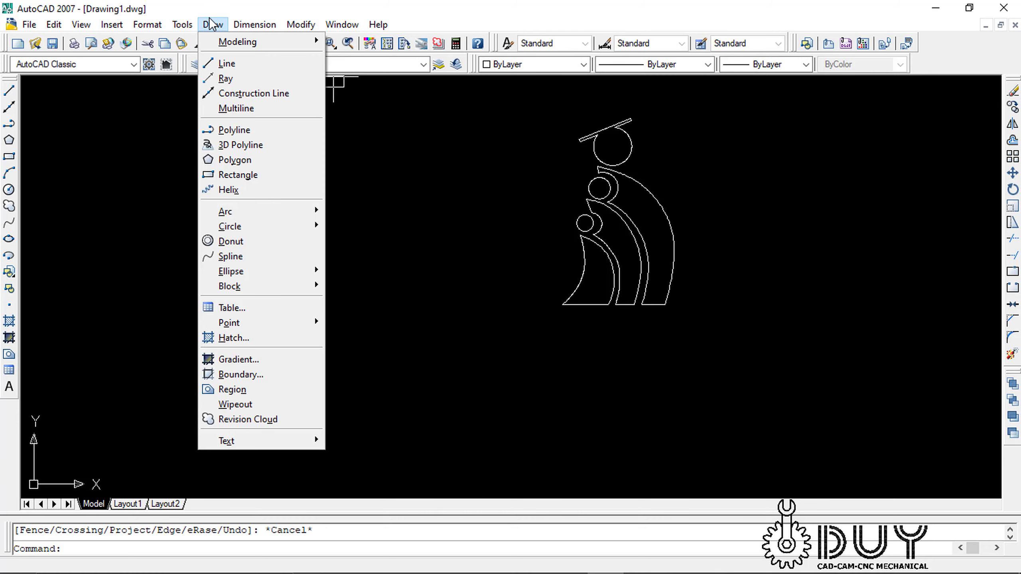
{"action": "left_click", "coordinate": [262, 339]}
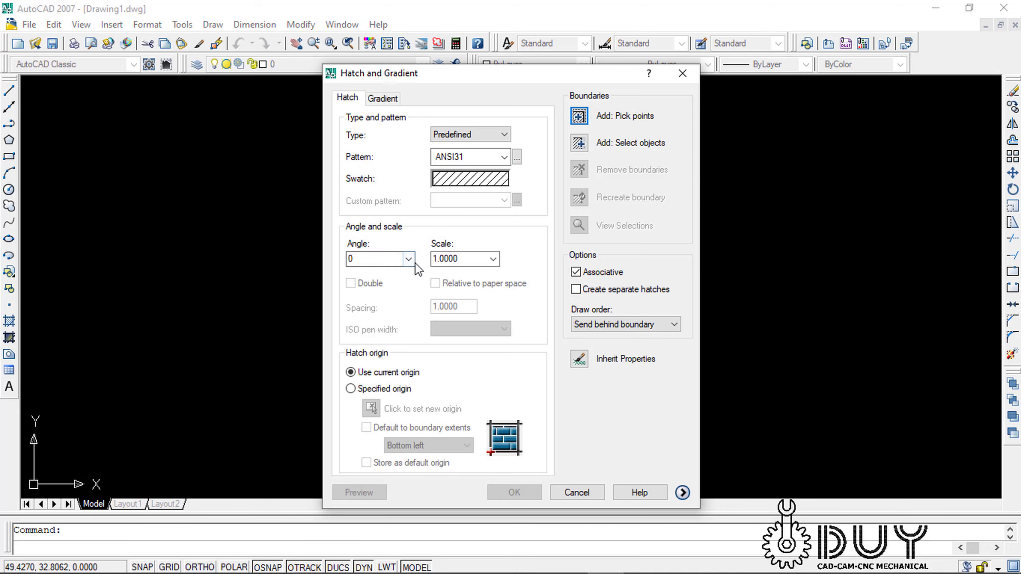
{"action": "key", "text": "Escape"}
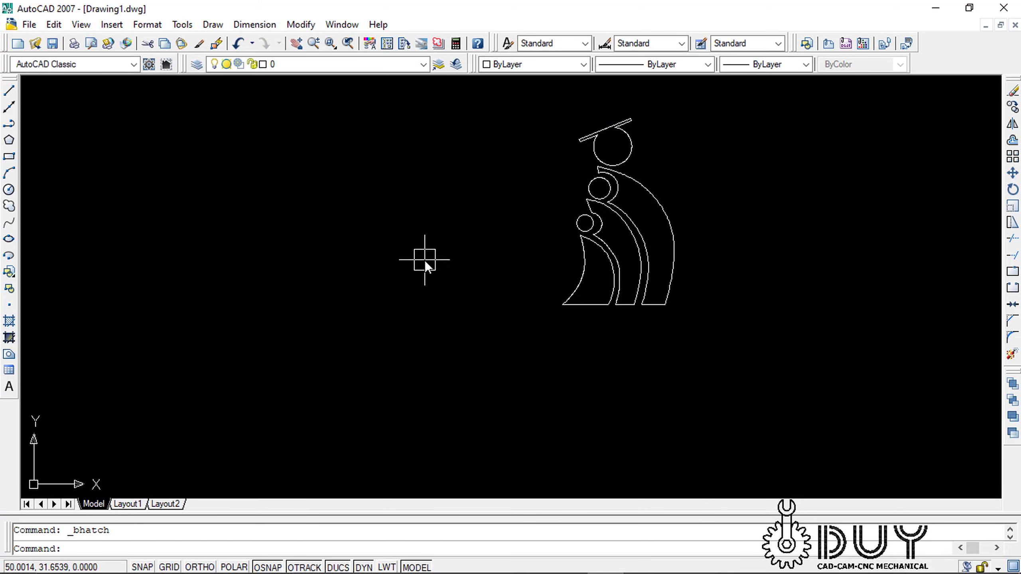
{"action": "type", "text": "H"}
{"action": "key", "text": "Return"}
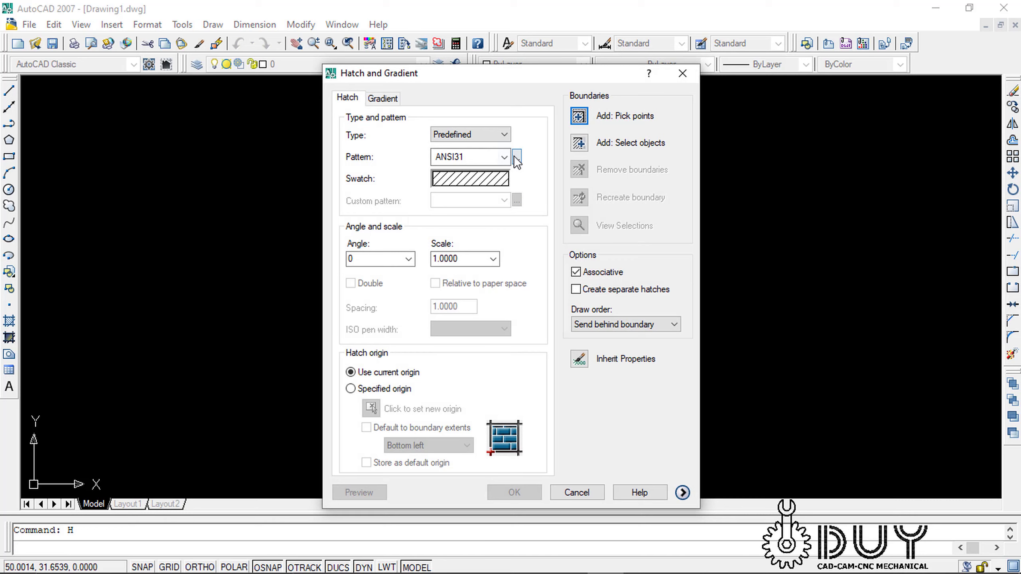
{"action": "left_click", "coordinate": [504, 157]}
{"action": "left_click", "coordinate": [498, 177]}
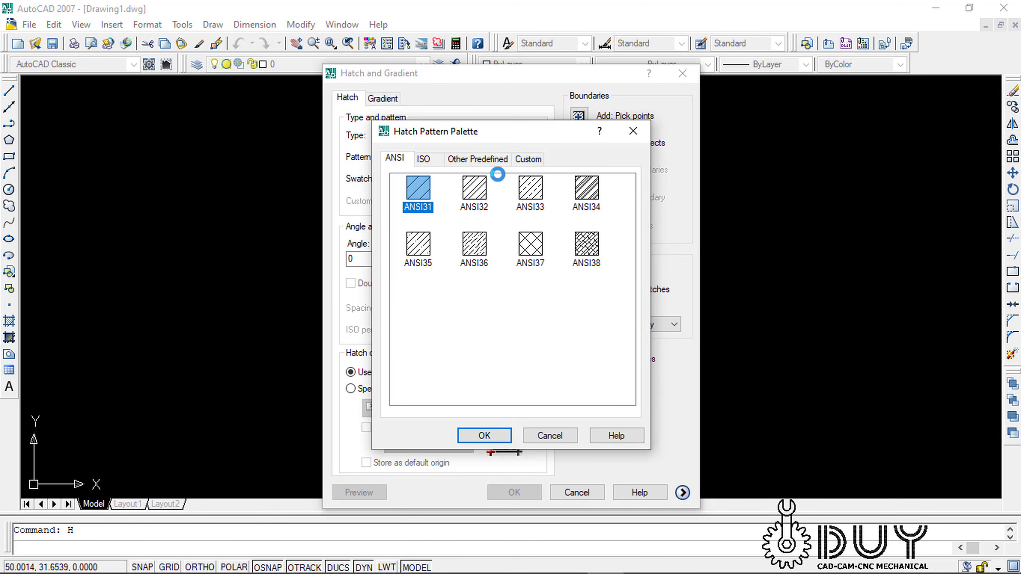
{"action": "left_click", "coordinate": [423, 159]}
{"action": "left_click", "coordinate": [468, 158]}
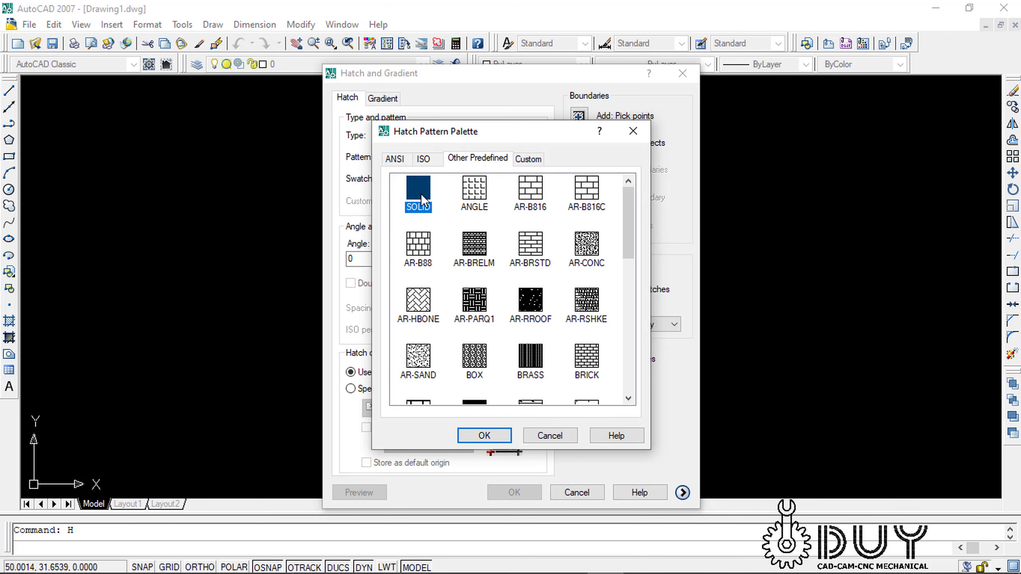
{"action": "left_click", "coordinate": [484, 435]}
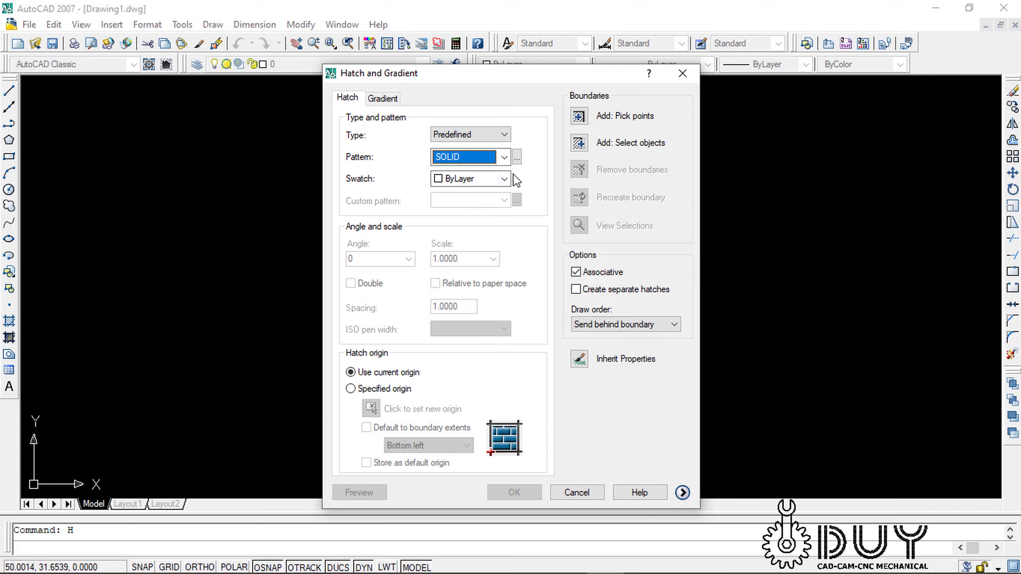
Set the hatch swatch colour to Red
{"action": "left_click", "coordinate": [490, 180]}
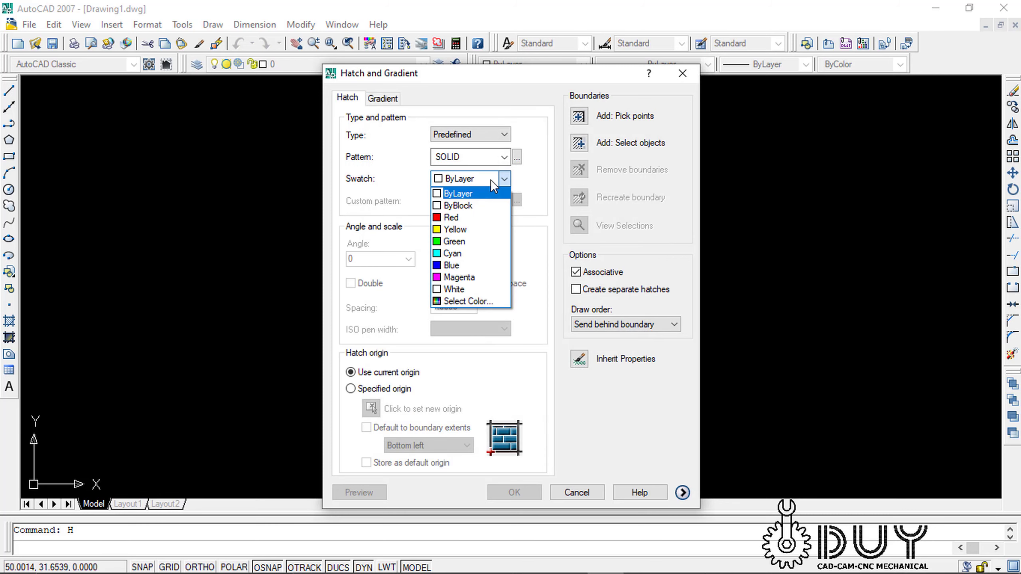
{"action": "left_click", "coordinate": [471, 218]}
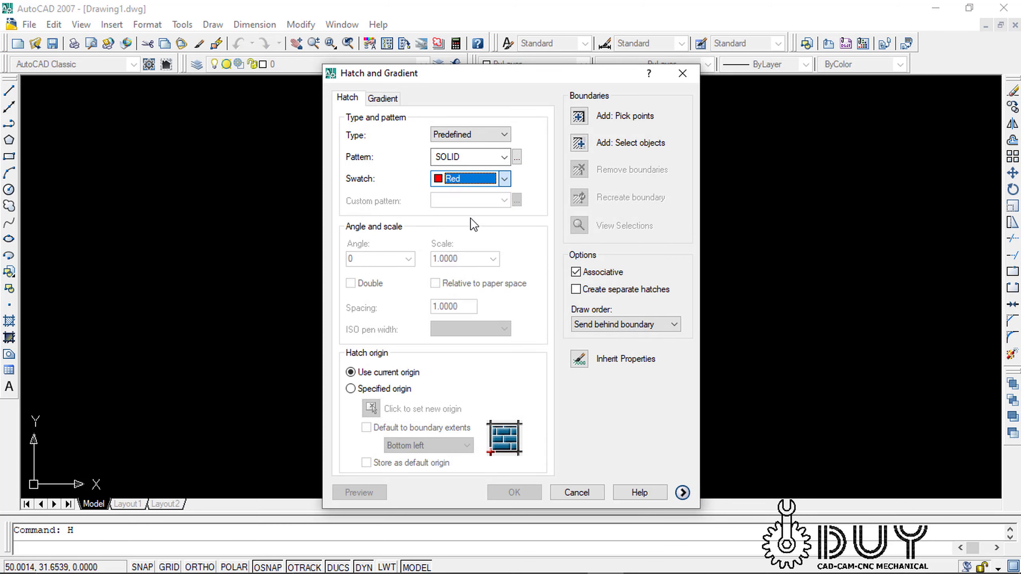
{"action": "left_click", "coordinate": [582, 117]}
Pick the curved band and left head shape and apply the solid red fill
{"action": "scroll", "coordinate": [611, 137], "scroll_direction": "up", "scroll_amount": 4}
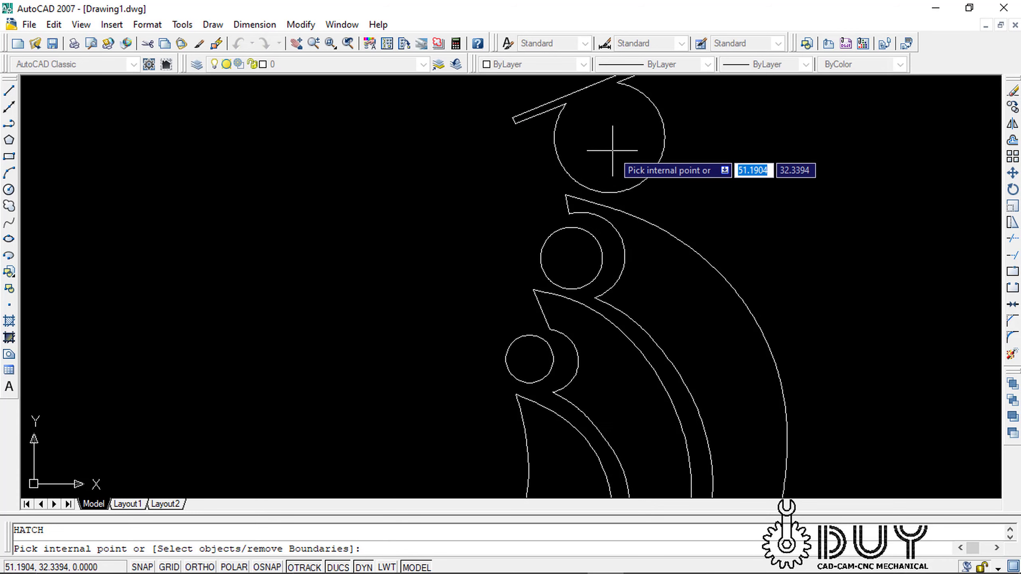
{"action": "left_click", "coordinate": [622, 376]}
{"action": "middle_click_drag", "start_coordinate": [623, 378], "coordinate": [612, 211]}
{"action": "left_click", "coordinate": [561, 339]}
{"action": "scroll", "coordinate": [609, 285], "scroll_direction": "down", "scroll_amount": 4}
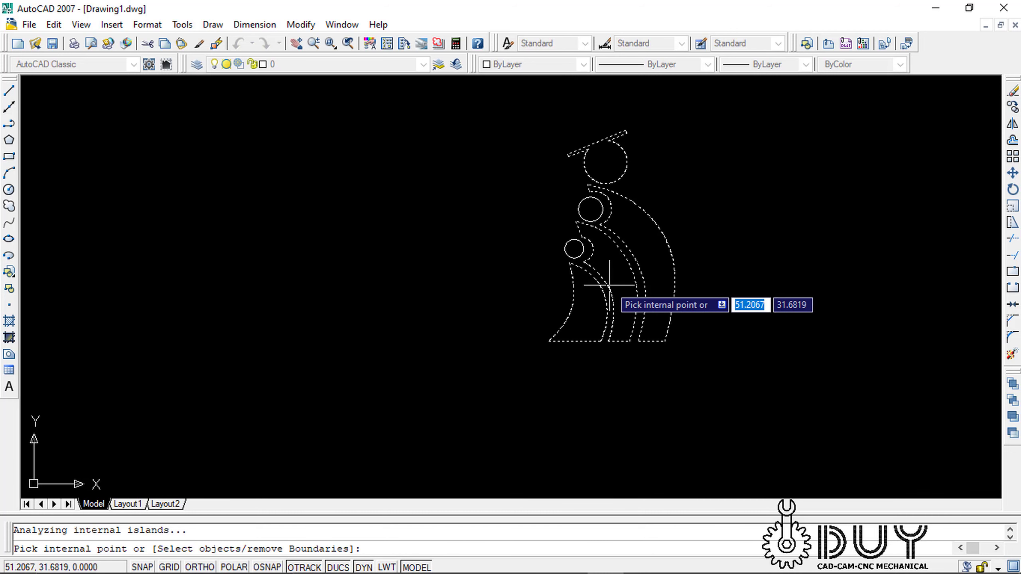
{"action": "key", "text": "Return"}
{"action": "key", "text": "Return"}
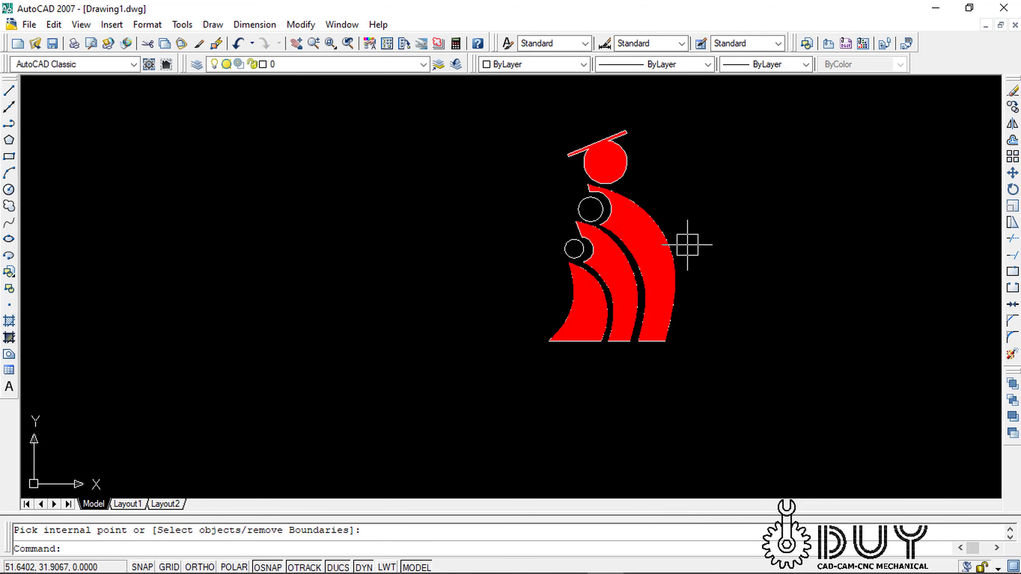
{"action": "scroll", "coordinate": [497, 262], "scroll_direction": "up", "scroll_amount": 1}
{"action": "scroll", "coordinate": [634, 273], "scroll_direction": "up", "scroll_amount": 1}
Reopen the hatch settings with H and switch the colour to Blue
{"action": "middle_click_drag", "start_coordinate": [650, 279], "coordinate": [585, 207]}
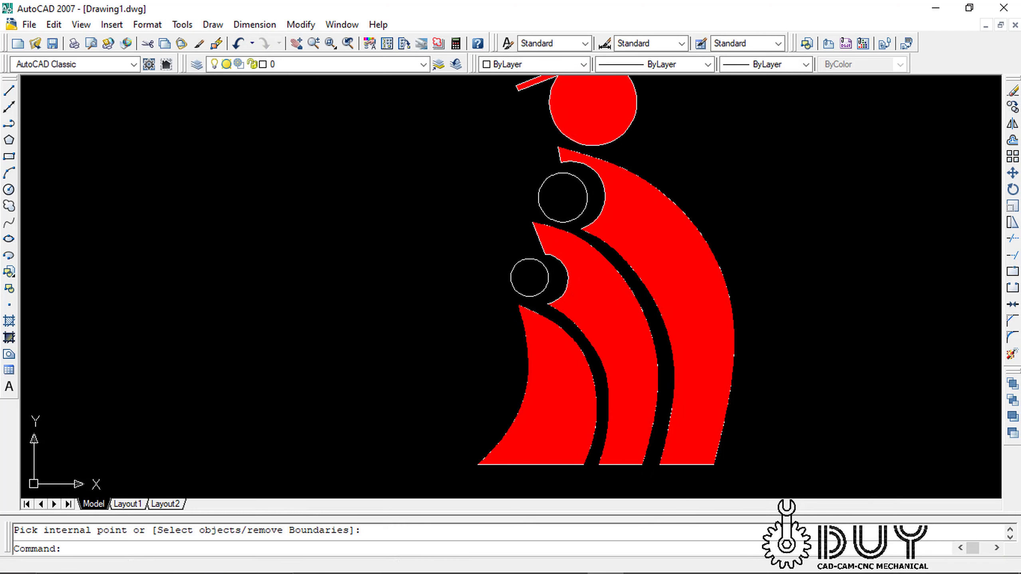
{"action": "type", "text": "H"}
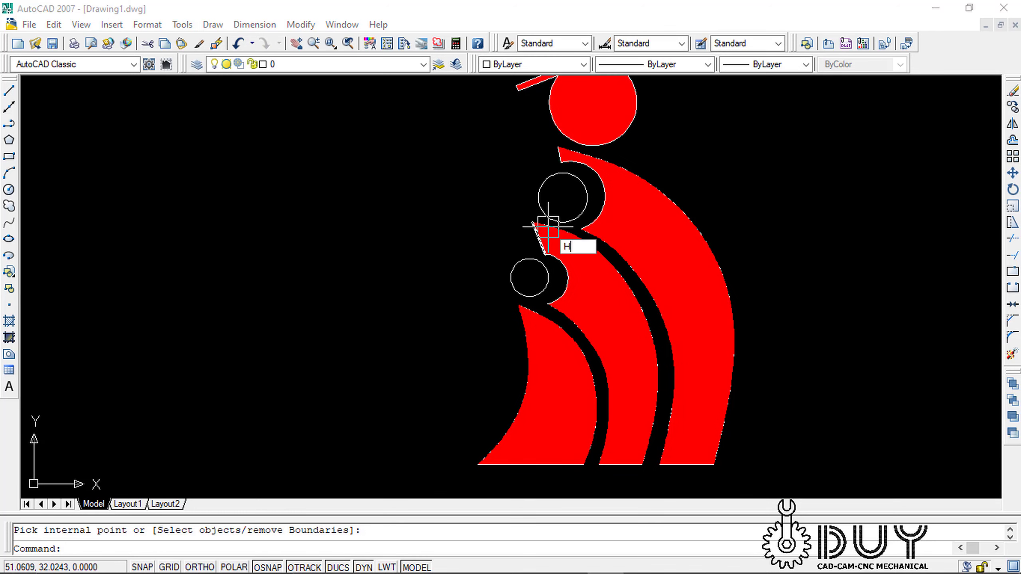
{"action": "key", "text": "Return"}
{"action": "left_click", "coordinate": [494, 185]}
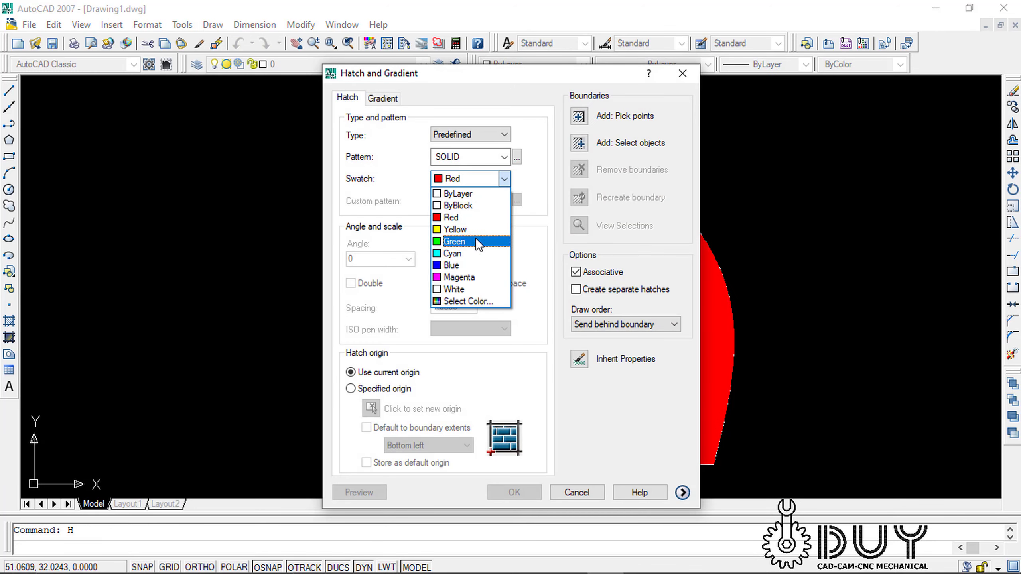
{"action": "left_click", "coordinate": [469, 266]}
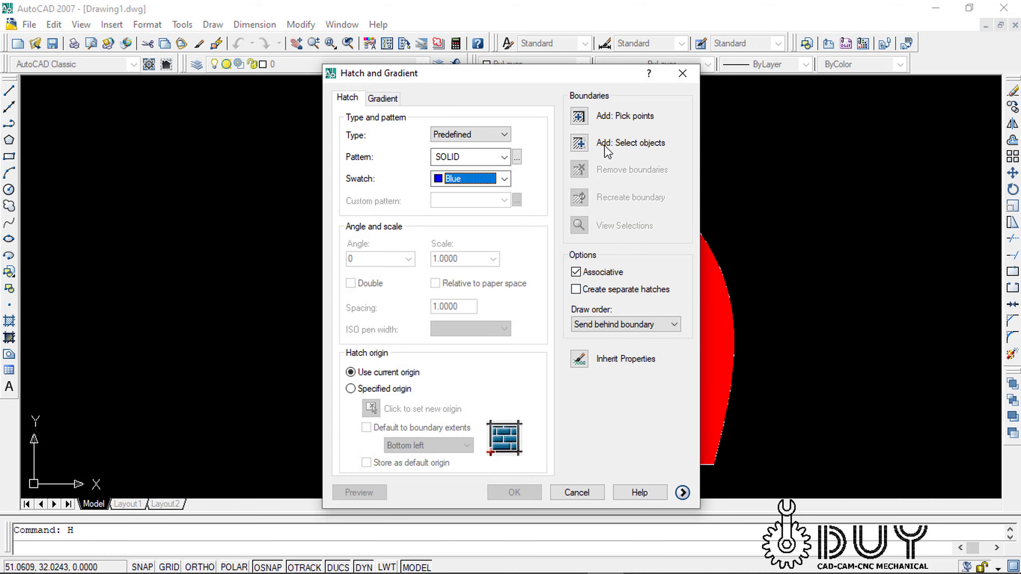
Fill the upper and lower small circles with the blue solid hatch
{"action": "left_click", "coordinate": [579, 116]}
{"action": "left_click", "coordinate": [562, 203]}
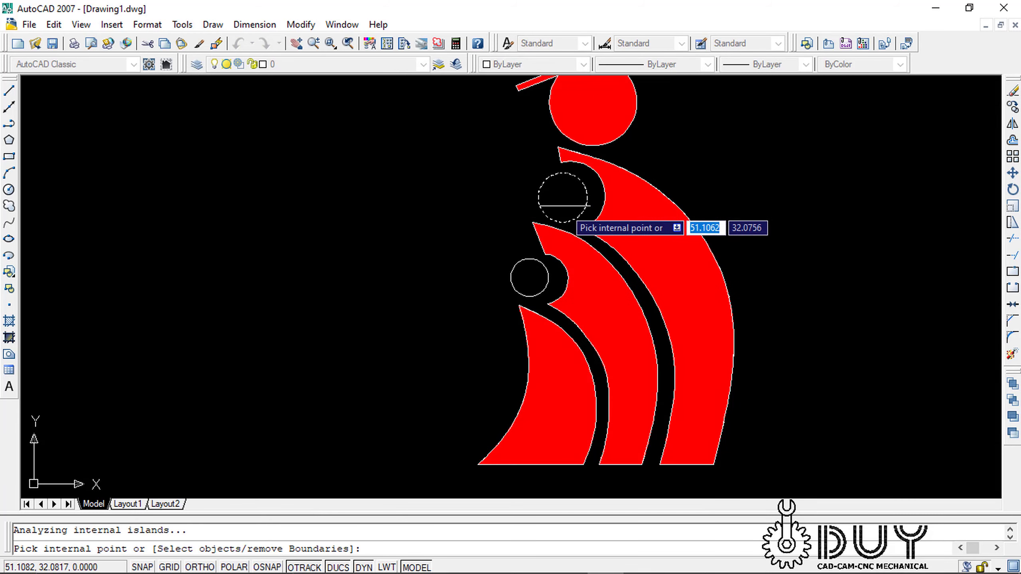
{"action": "left_click", "coordinate": [529, 276]}
{"action": "key", "text": "Return"}
{"action": "key", "text": "Return"}
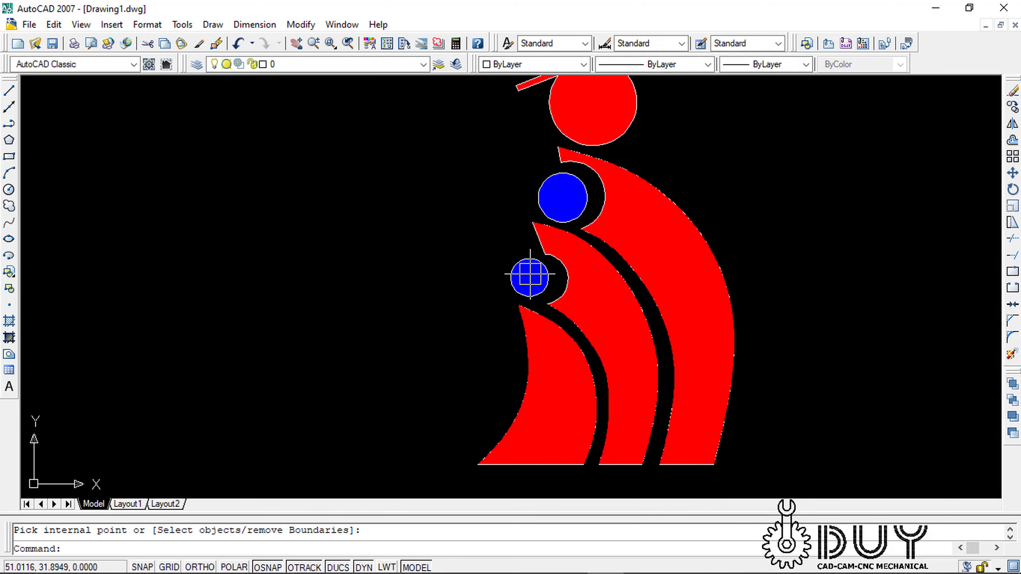
{"action": "scroll", "coordinate": [679, 278], "scroll_direction": "down", "scroll_amount": 2}
{"action": "scroll", "coordinate": [562, 140], "scroll_direction": "down", "scroll_amount": 2}
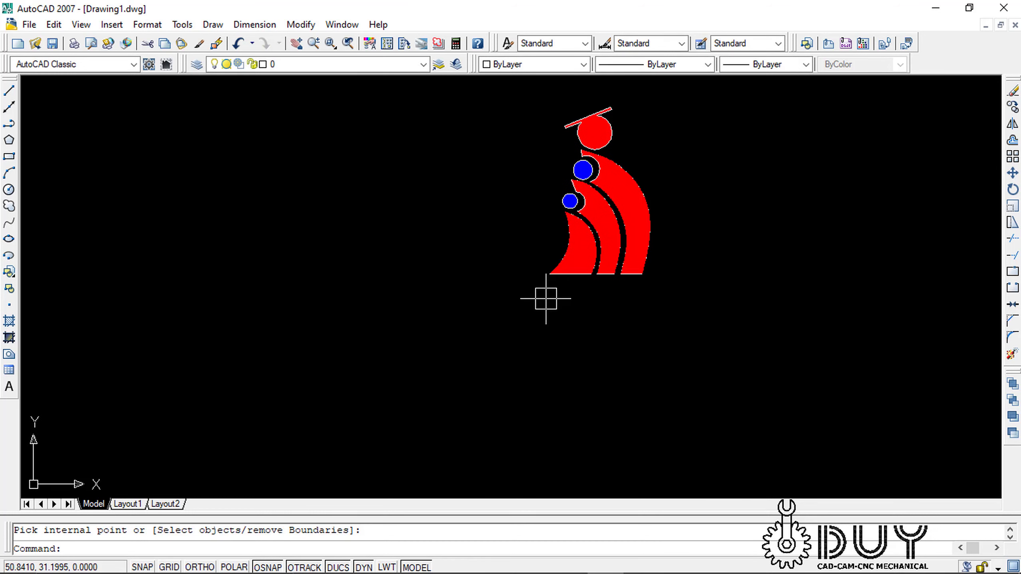
{"action": "middle_click_drag", "start_coordinate": [657, 266], "coordinate": [590, 321]}
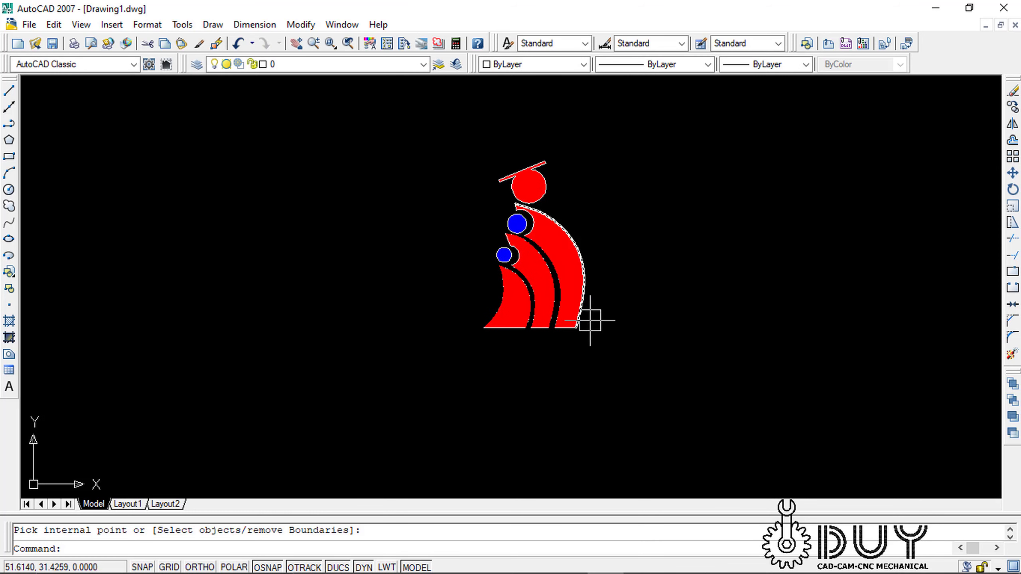
Draw a multiline text box just below the logo with the T command
{"action": "left_click", "coordinate": [9, 389]}
{"action": "key", "text": "Escape"}
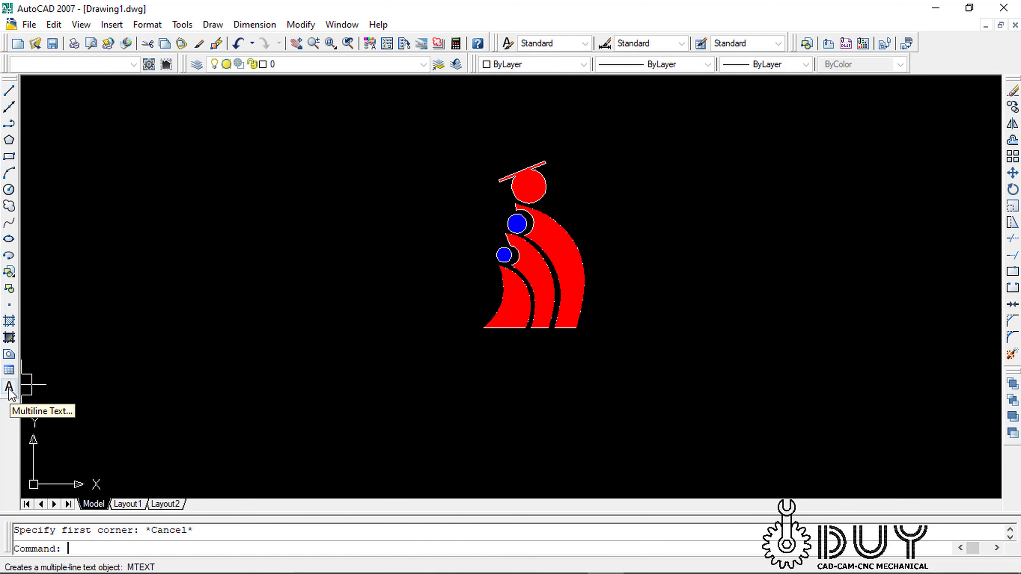
{"action": "type", "text": "r"}
{"action": "key", "text": "BackSpace"}
{"action": "type", "text": "t"}
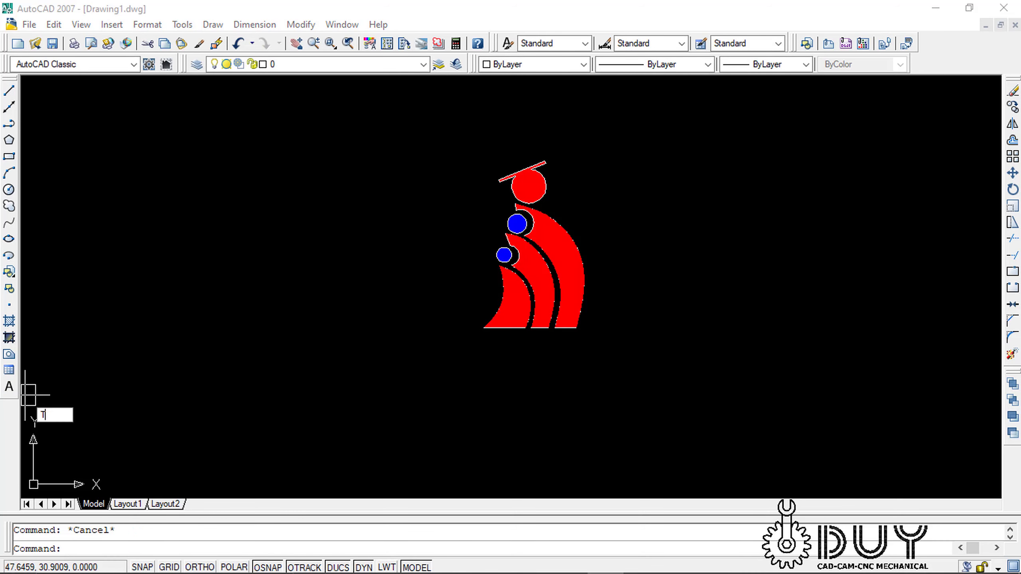
{"action": "key", "text": "Return"}
{"action": "scroll", "coordinate": [401, 371], "scroll_direction": "up", "scroll_amount": 3}
{"action": "left_click", "coordinate": [565, 303]}
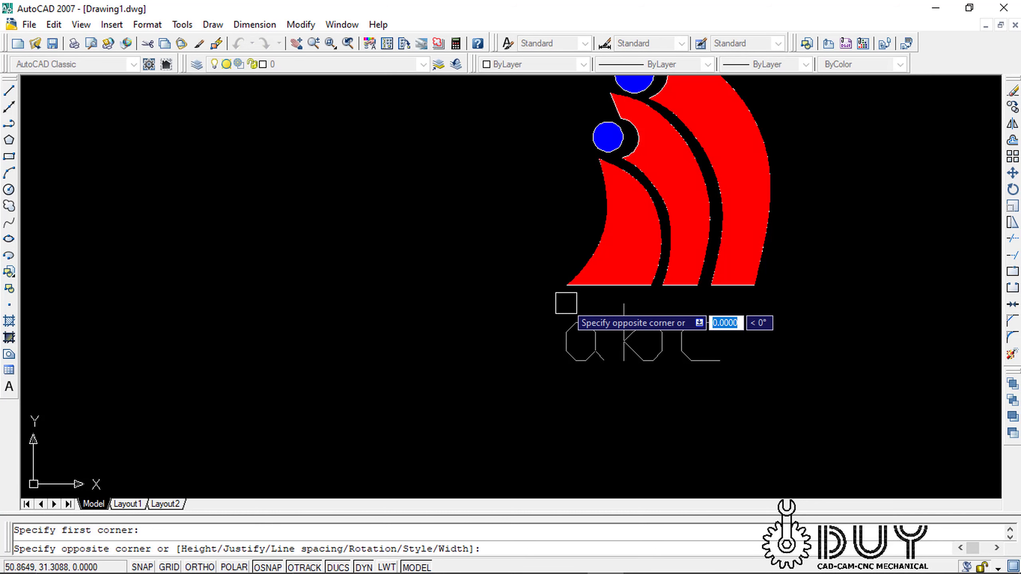
{"action": "left_click", "coordinate": [760, 372]}
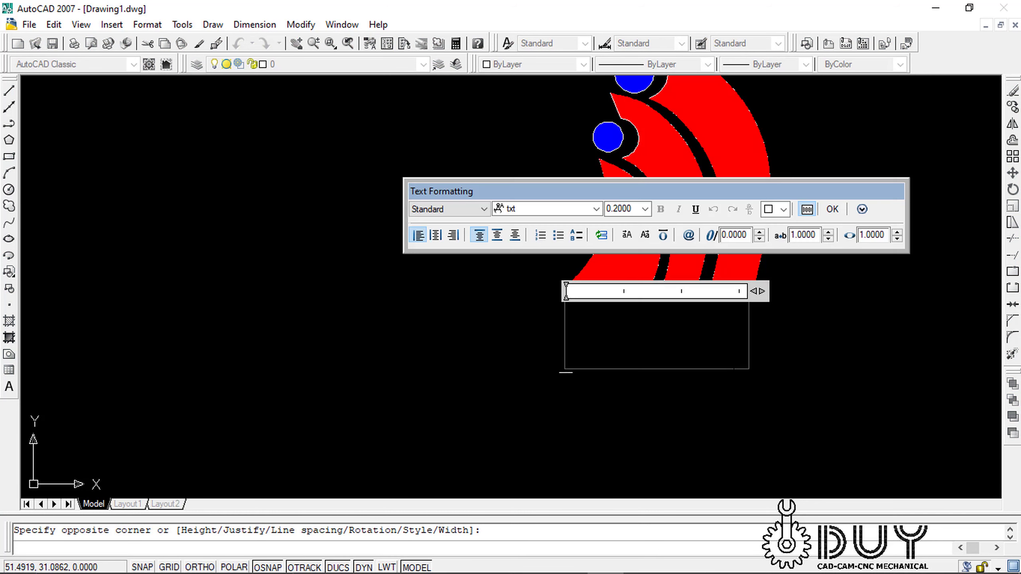
Set the text font to Perpetua
{"action": "left_click", "coordinate": [574, 209]}
{"action": "scroll", "coordinate": [575, 265], "scroll_direction": "down", "scroll_amount": 1}
{"action": "scroll", "coordinate": [575, 265], "scroll_direction": "down", "scroll_amount": 1}
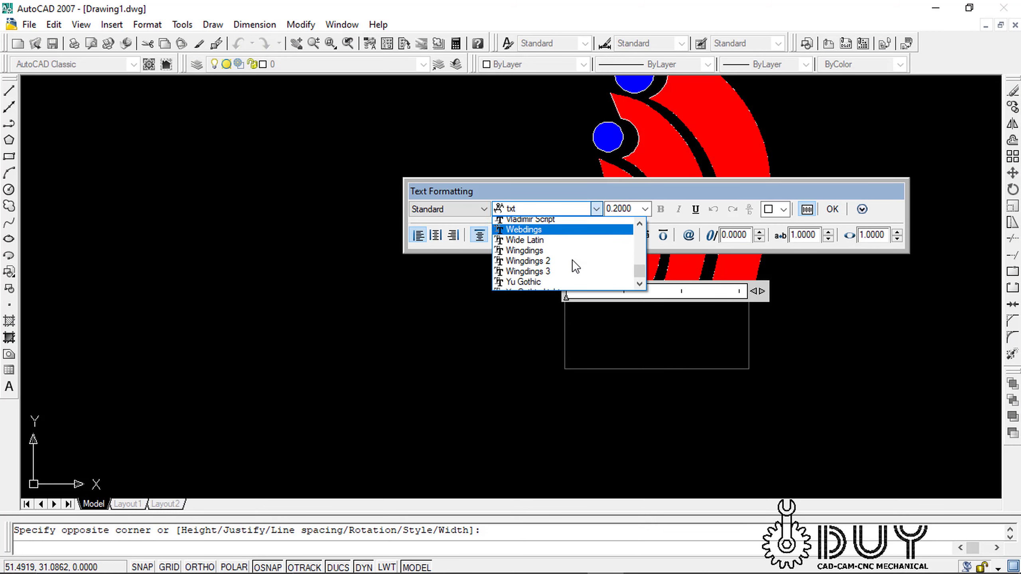
{"action": "scroll", "coordinate": [576, 265], "scroll_direction": "down", "scroll_amount": 1}
{"action": "scroll", "coordinate": [575, 265], "scroll_direction": "down", "scroll_amount": 1}
{"action": "scroll", "coordinate": [572, 261], "scroll_direction": "up", "scroll_amount": 1}
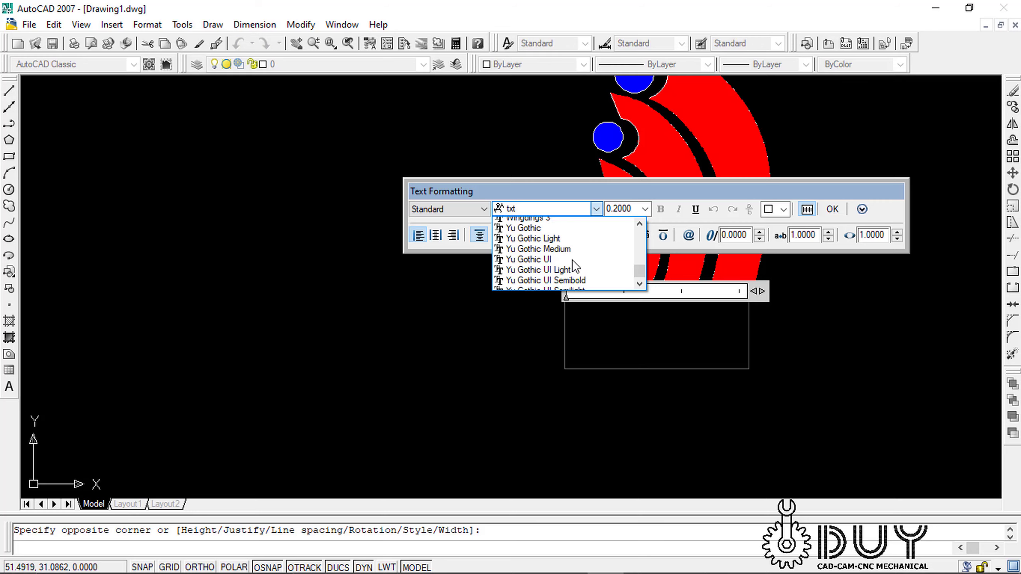
{"action": "scroll", "coordinate": [559, 261], "scroll_direction": "up", "scroll_amount": 3}
{"action": "scroll", "coordinate": [545, 262], "scroll_direction": "up", "scroll_amount": 1}
{"action": "scroll", "coordinate": [545, 264], "scroll_direction": "up", "scroll_amount": 2}
{"action": "scroll", "coordinate": [545, 264], "scroll_direction": "up", "scroll_amount": 1}
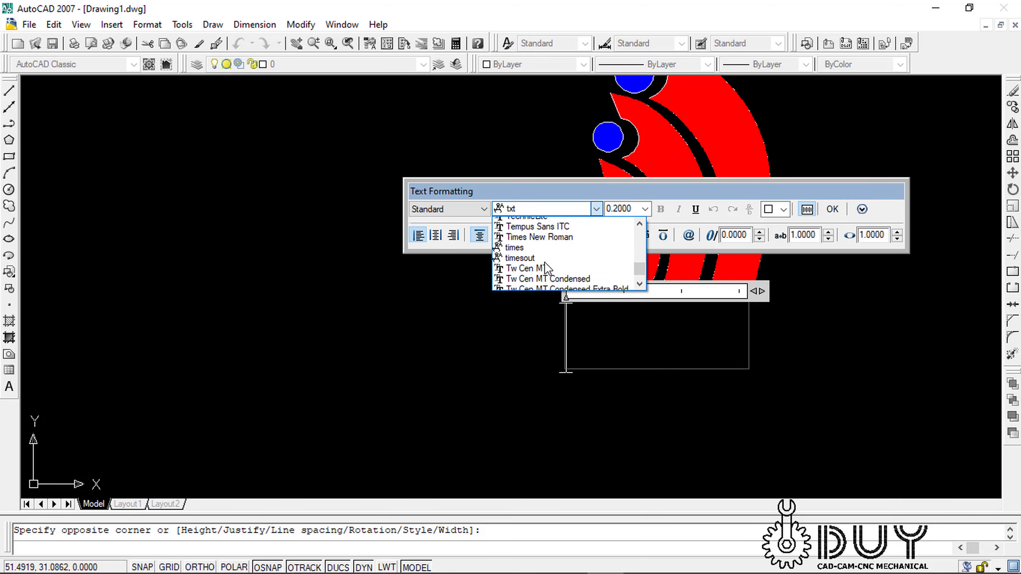
{"action": "scroll", "coordinate": [545, 264], "scroll_direction": "up", "scroll_amount": 1}
{"action": "scroll", "coordinate": [545, 263], "scroll_direction": "up", "scroll_amount": 1}
{"action": "scroll", "coordinate": [547, 268], "scroll_direction": "up", "scroll_amount": 1}
{"action": "scroll", "coordinate": [547, 268], "scroll_direction": "up", "scroll_amount": 2}
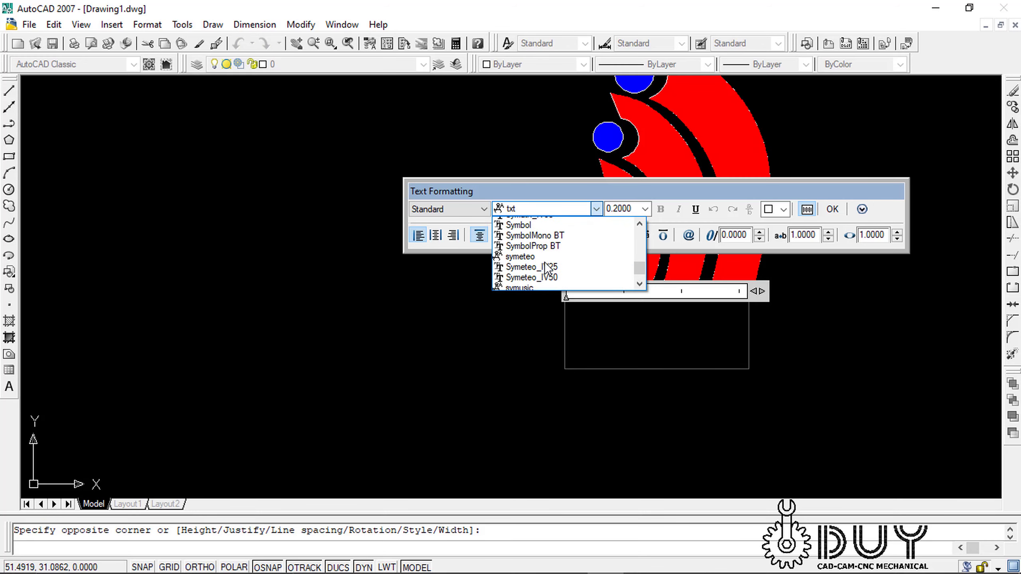
{"action": "scroll", "coordinate": [547, 268], "scroll_direction": "up", "scroll_amount": 1}
{"action": "scroll", "coordinate": [547, 269], "scroll_direction": "up", "scroll_amount": 1}
{"action": "scroll", "coordinate": [546, 265], "scroll_direction": "up", "scroll_amount": 1}
{"action": "scroll", "coordinate": [546, 264], "scroll_direction": "up", "scroll_amount": 1}
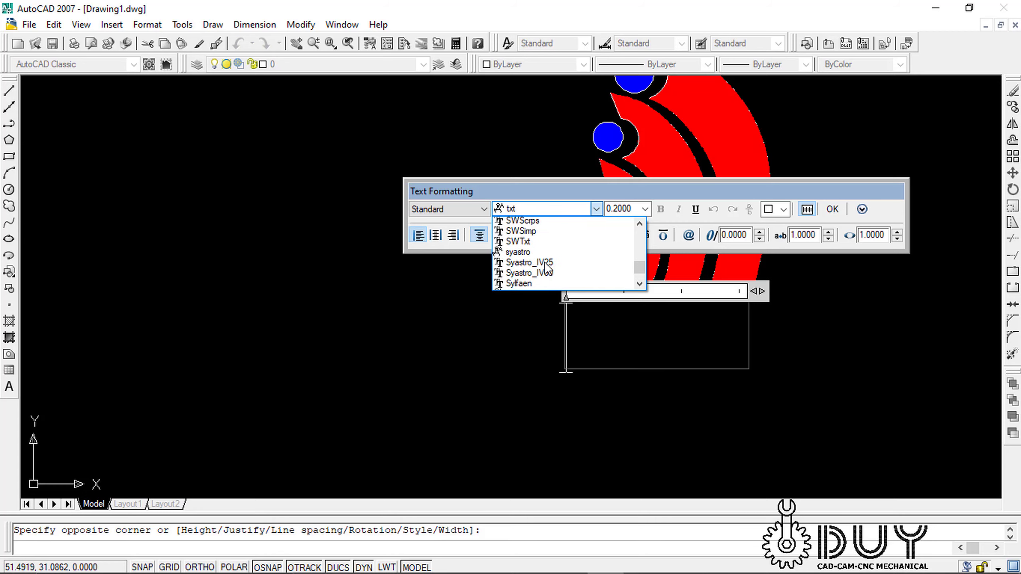
{"action": "scroll", "coordinate": [546, 265], "scroll_direction": "up", "scroll_amount": 1}
{"action": "scroll", "coordinate": [546, 264], "scroll_direction": "up", "scroll_amount": 1}
{"action": "scroll", "coordinate": [546, 265], "scroll_direction": "up", "scroll_amount": 1}
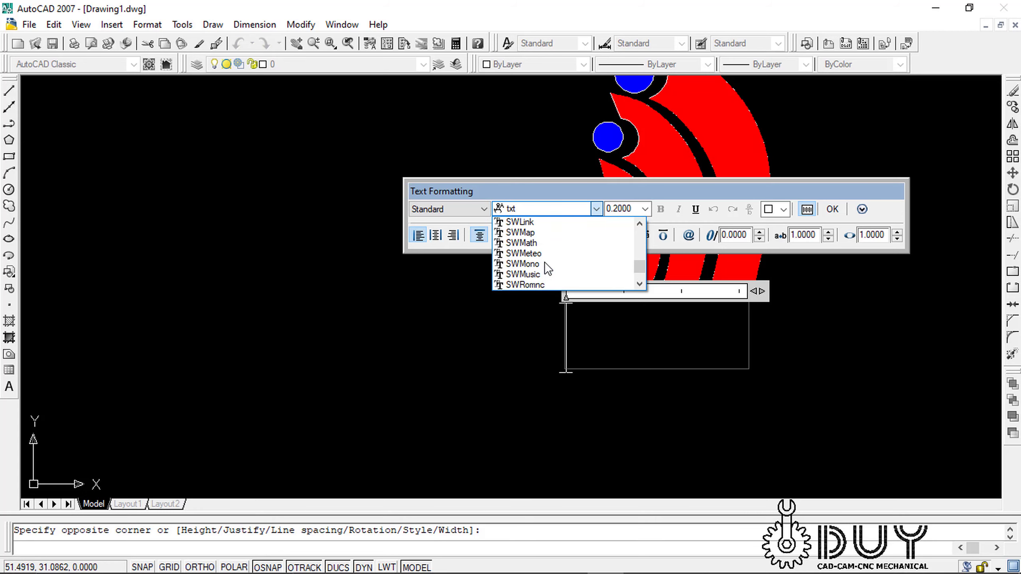
{"action": "scroll", "coordinate": [545, 264], "scroll_direction": "up", "scroll_amount": 1}
{"action": "scroll", "coordinate": [546, 264], "scroll_direction": "up", "scroll_amount": 1}
{"action": "scroll", "coordinate": [544, 262], "scroll_direction": "up", "scroll_amount": 2}
{"action": "scroll", "coordinate": [544, 261], "scroll_direction": "up", "scroll_amount": 1}
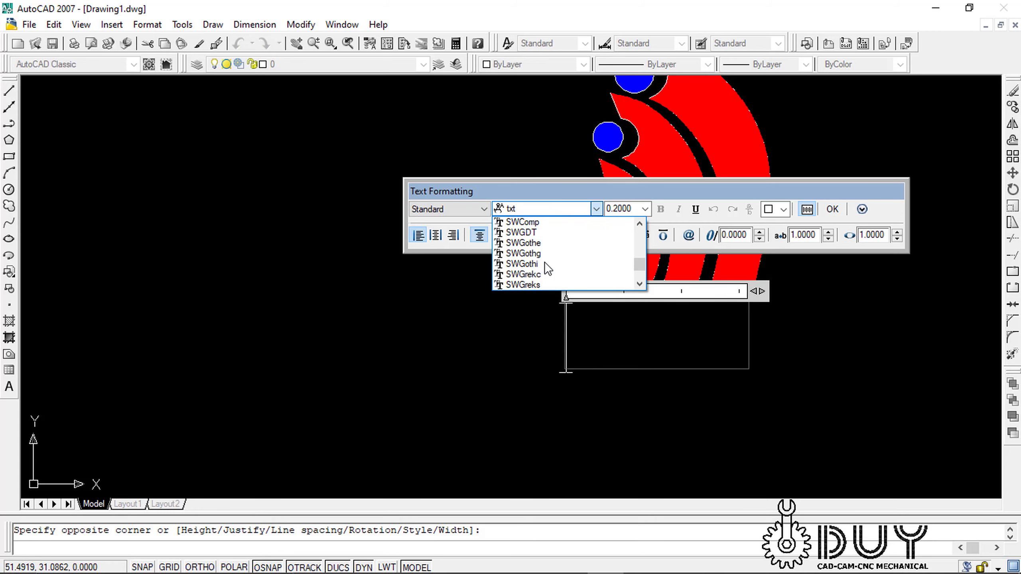
{"action": "scroll", "coordinate": [544, 262], "scroll_direction": "up", "scroll_amount": 2}
{"action": "scroll", "coordinate": [544, 261], "scroll_direction": "up", "scroll_amount": 1}
{"action": "scroll", "coordinate": [580, 267], "scroll_direction": "up", "scroll_amount": 1}
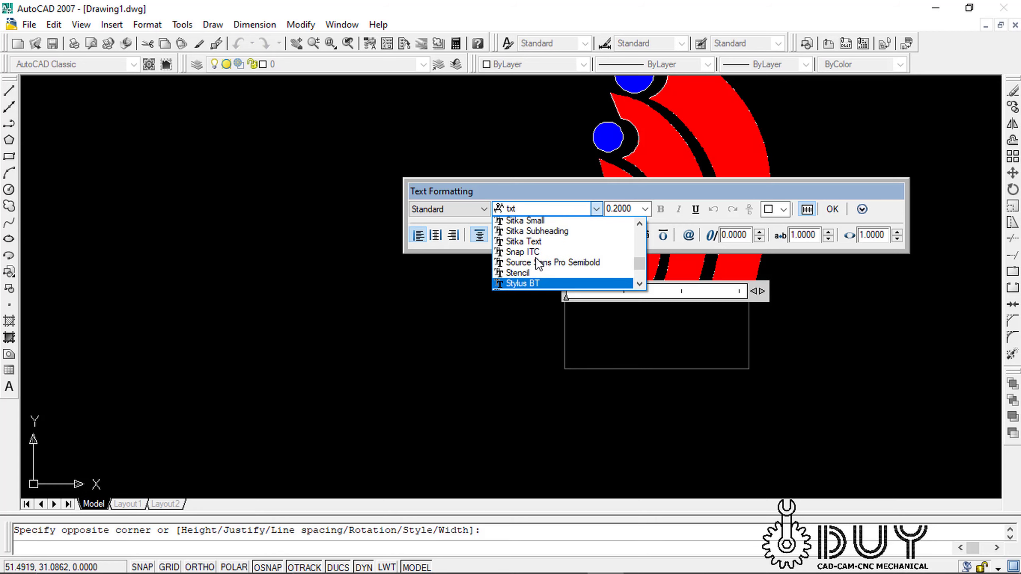
{"action": "scroll", "coordinate": [562, 249], "scroll_direction": "up", "scroll_amount": 1}
{"action": "scroll", "coordinate": [523, 226], "scroll_direction": "up", "scroll_amount": 2}
{"action": "left_click", "coordinate": [519, 207]}
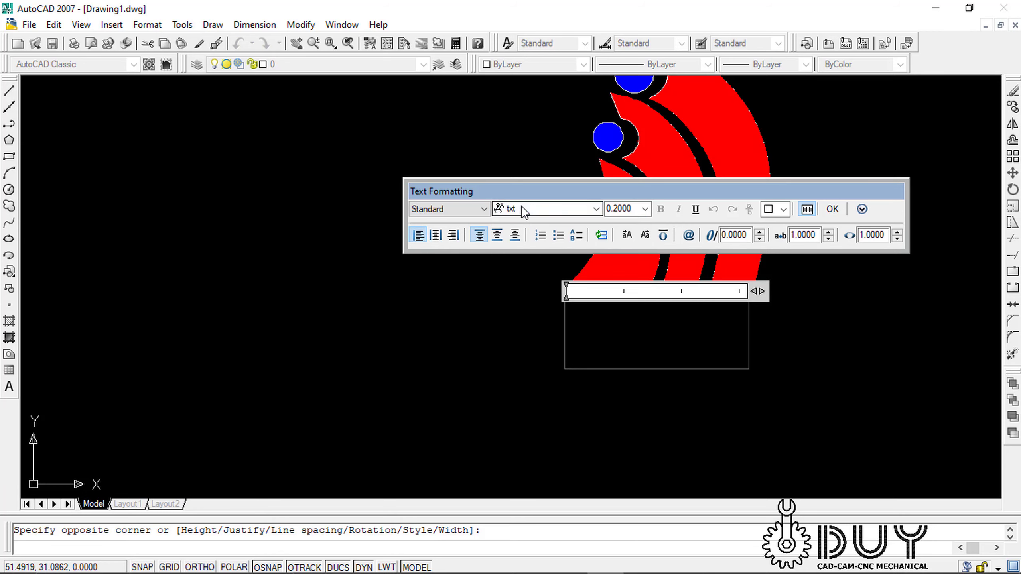
{"action": "left_click", "coordinate": [521, 206]}
{"action": "key", "text": "p"}
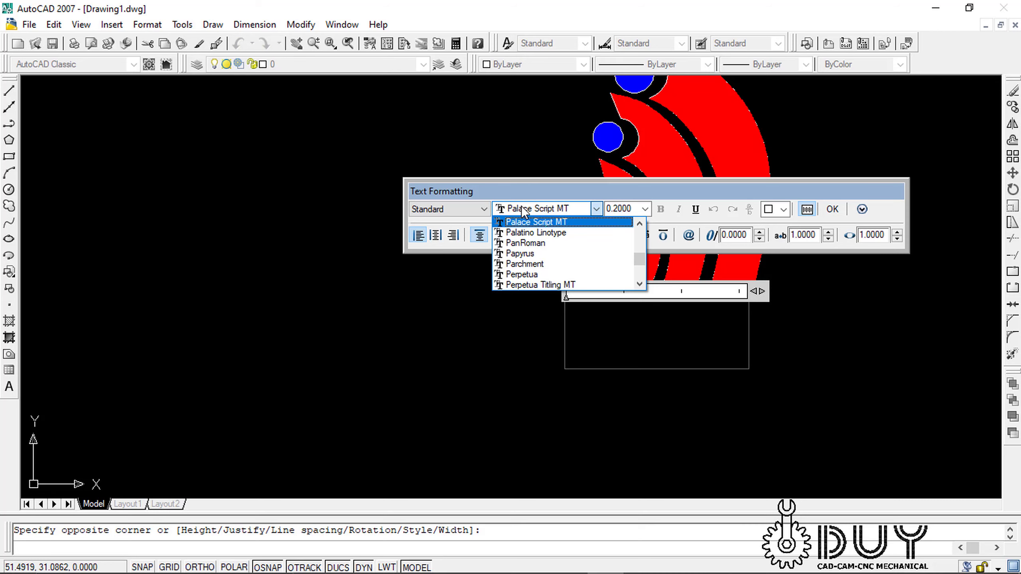
{"action": "scroll", "coordinate": [544, 246], "scroll_direction": "up", "scroll_amount": 1}
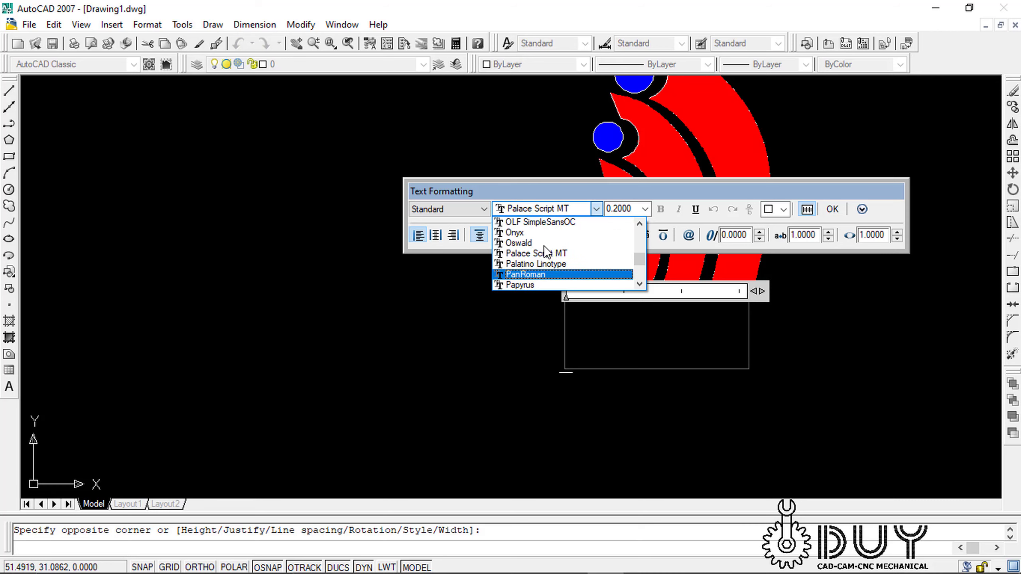
{"action": "scroll", "coordinate": [564, 260], "scroll_direction": "down", "scroll_amount": 1}
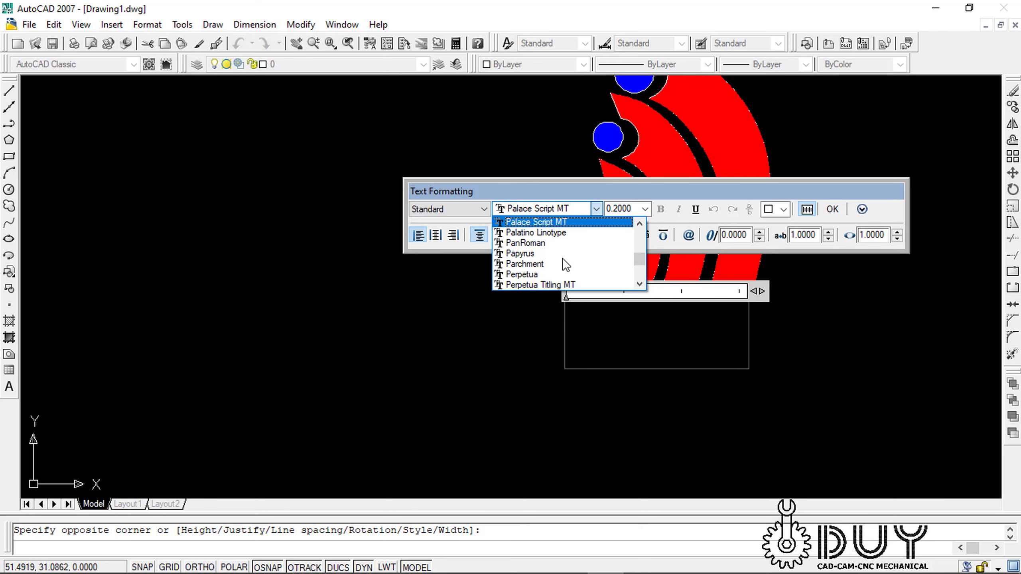
{"action": "left_click", "coordinate": [549, 275]}
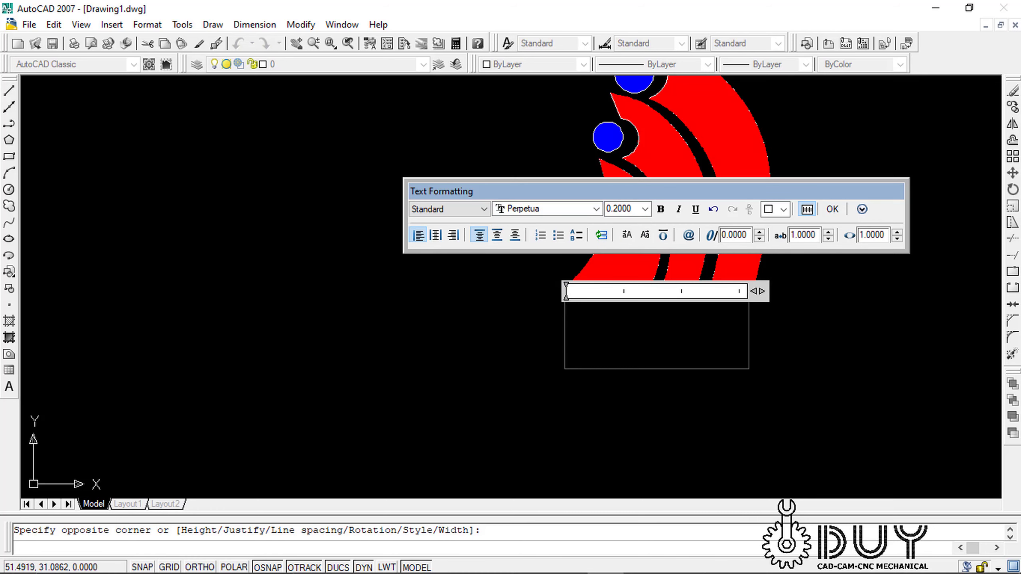
Enter the text DNTU in red and place it
{"action": "type", "text": "DN"}
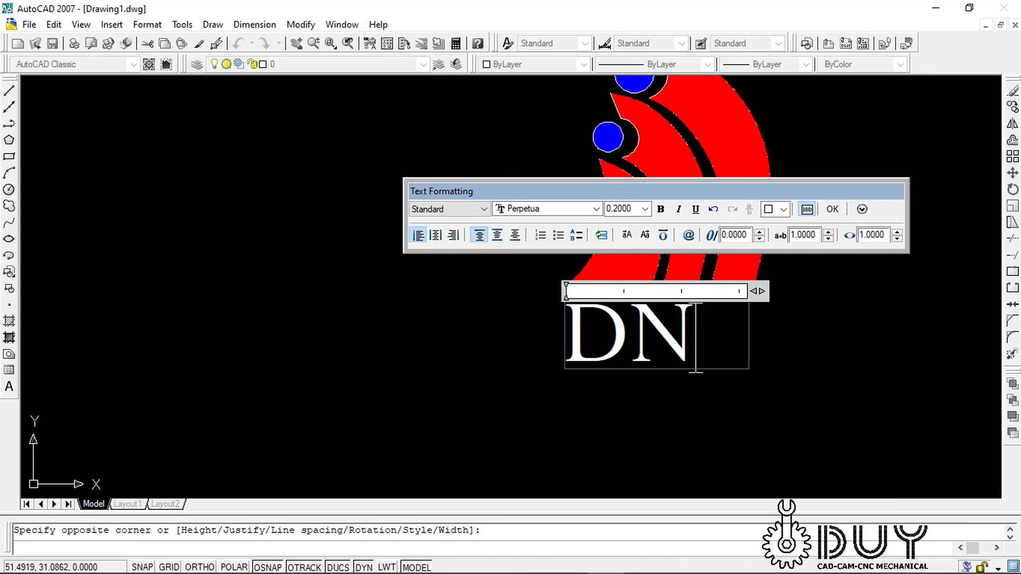
{"action": "type", "text": "TU"}
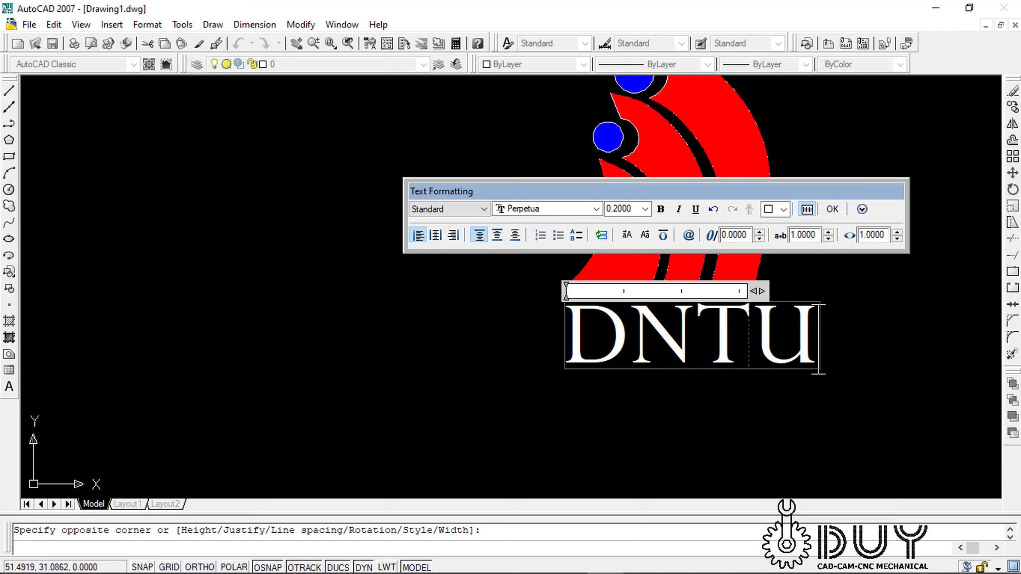
{"action": "key", "text": "ctrl+a"}
{"action": "left_click", "coordinate": [782, 208]}
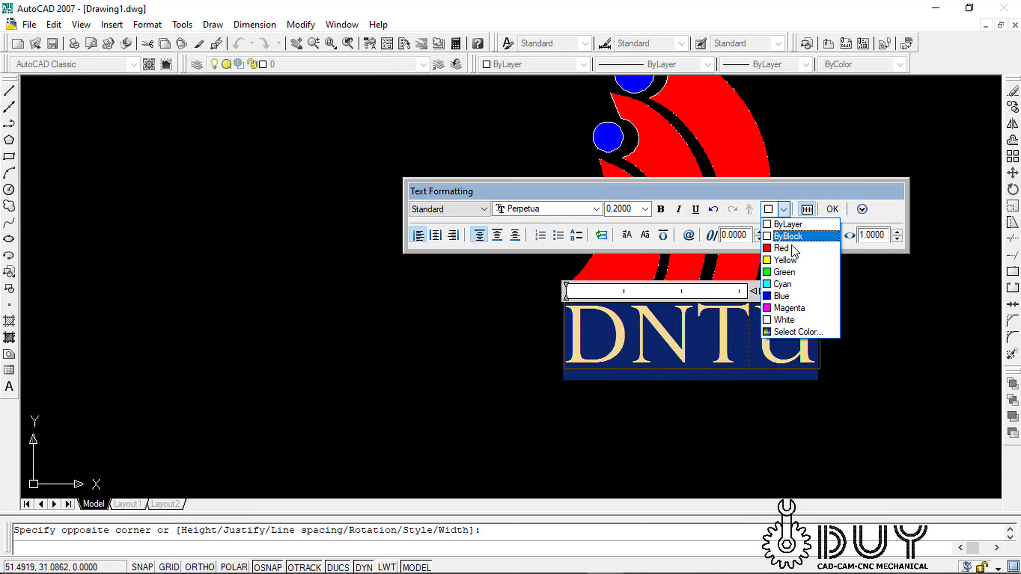
{"action": "left_click", "coordinate": [791, 246]}
{"action": "left_click", "coordinate": [830, 210]}
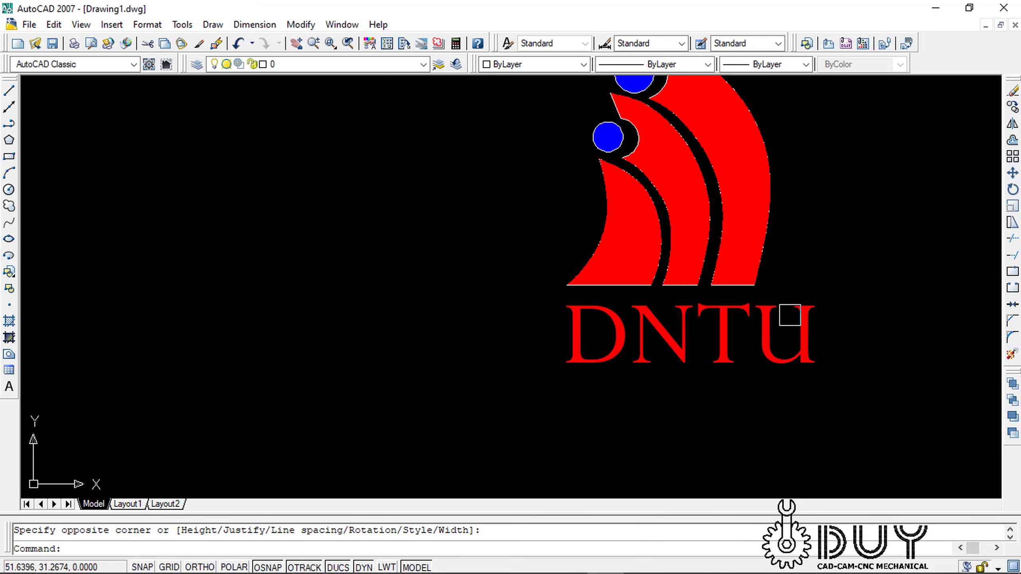
{"action": "key", "text": "Escape"}
Lower the DNTU text height so it fits within the emblem's width
{"action": "scroll", "coordinate": [659, 351], "scroll_direction": "down", "scroll_amount": 4}
{"action": "scroll", "coordinate": [687, 348], "scroll_direction": "up", "scroll_amount": 3}
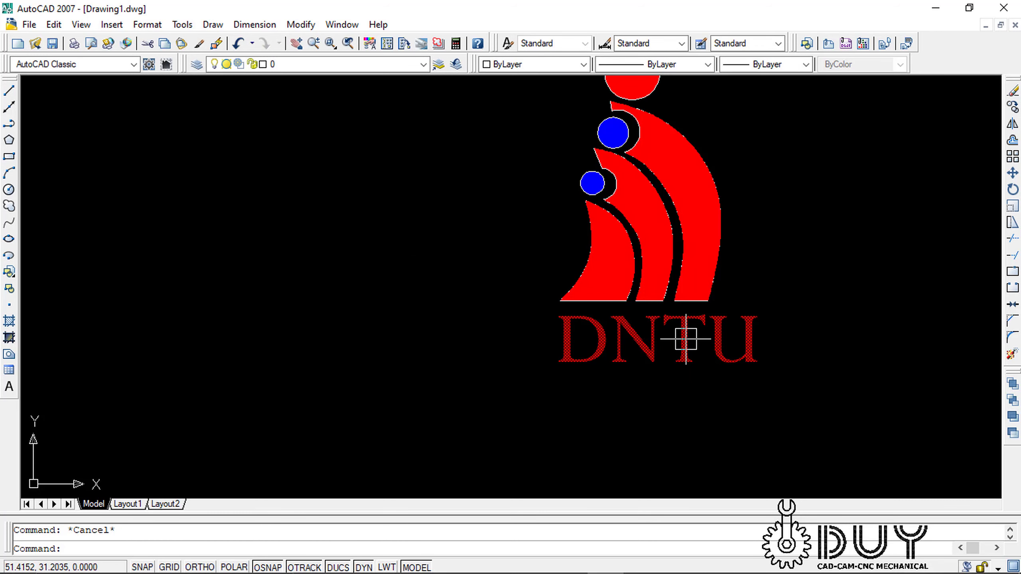
{"action": "double_click", "coordinate": [686, 339]}
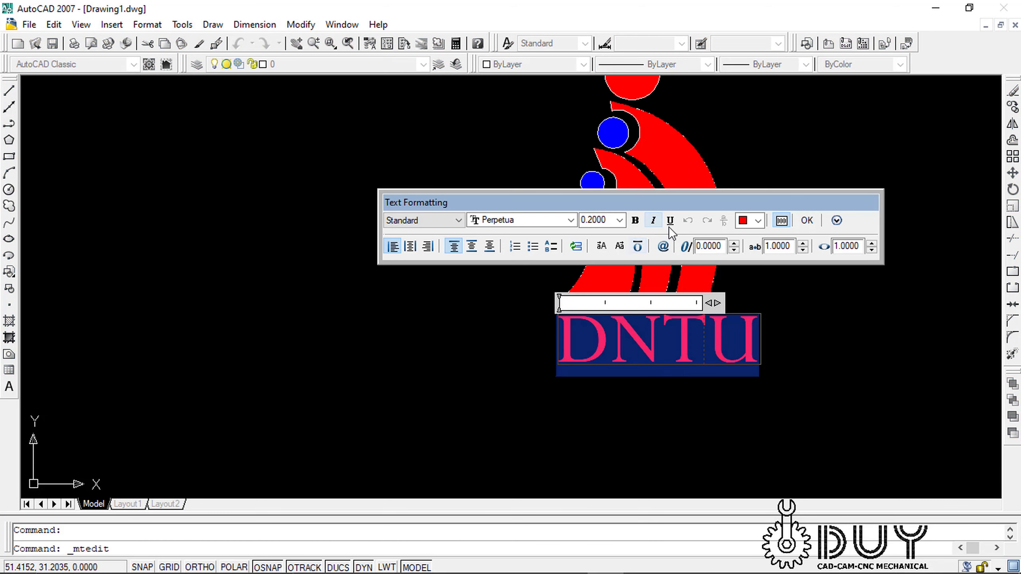
{"action": "double_click", "coordinate": [610, 220]}
{"action": "type", "text": "0.15"}
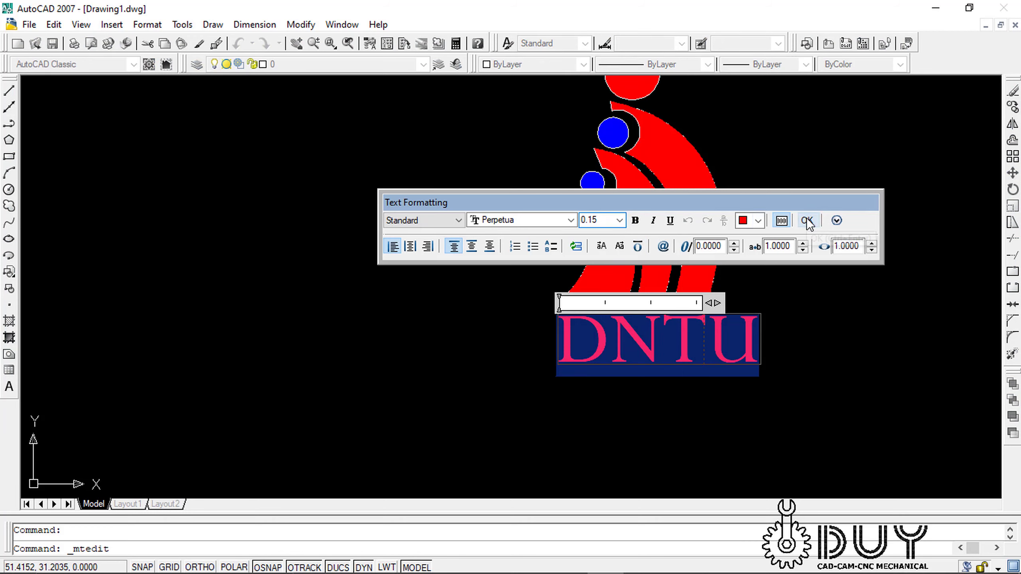
{"action": "left_click", "coordinate": [806, 220]}
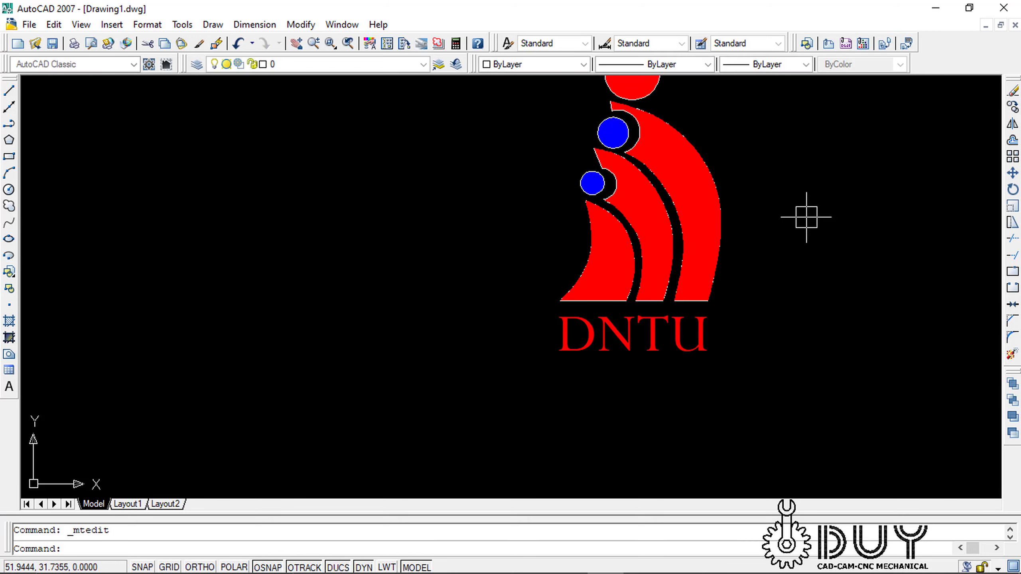
Move the DNTU text slightly with the M command
{"action": "left_click", "coordinate": [624, 337]}
{"action": "type", "text": "m"}
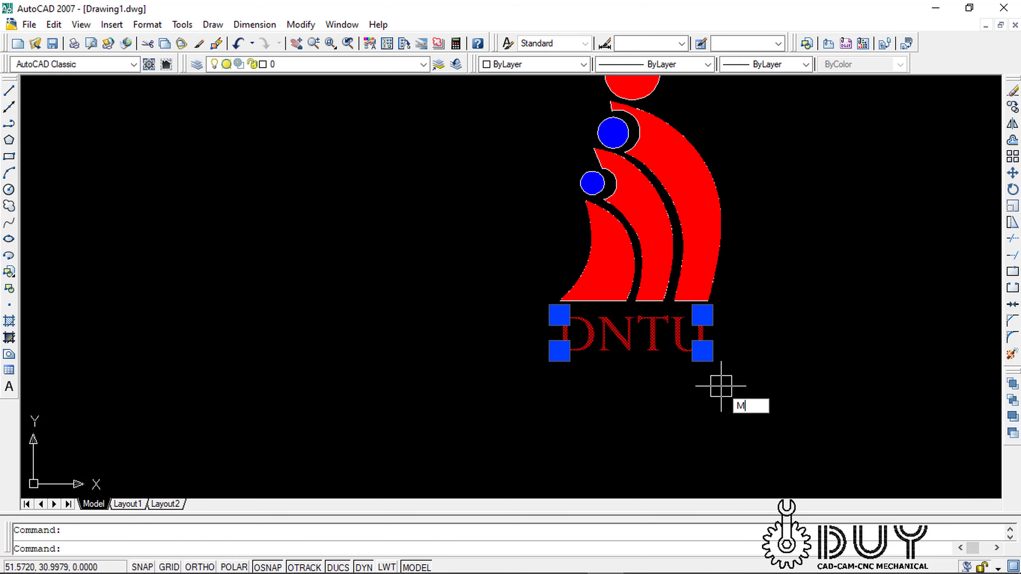
{"action": "key", "text": "Return"}
{"action": "left_click", "coordinate": [717, 410]}
{"action": "left_click", "coordinate": [716, 410]}
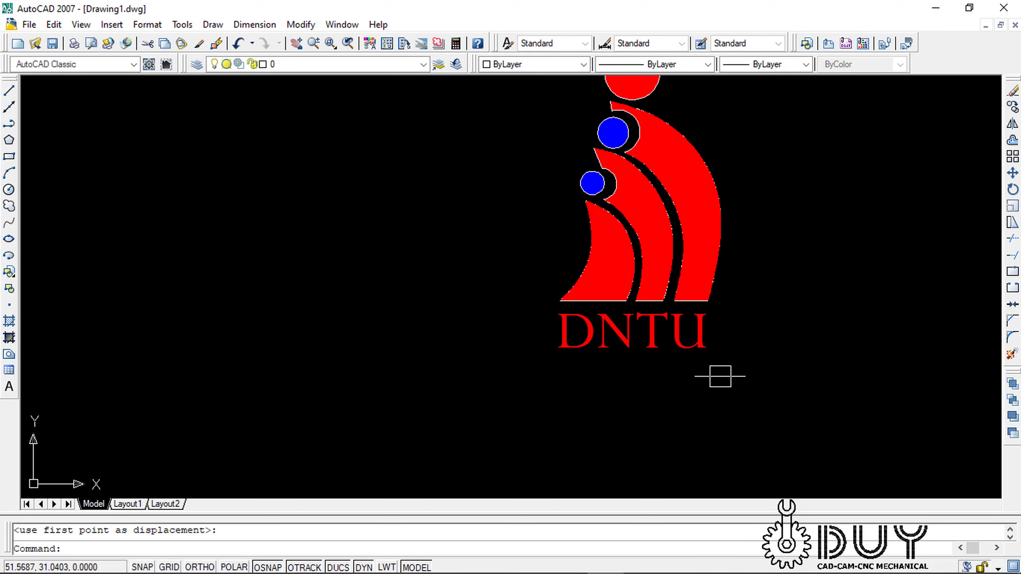
Pan and zoom extents so the complete DNTU logo fills the drawing area
{"action": "middle_click_drag", "start_coordinate": [774, 298], "coordinate": [640, 360]}
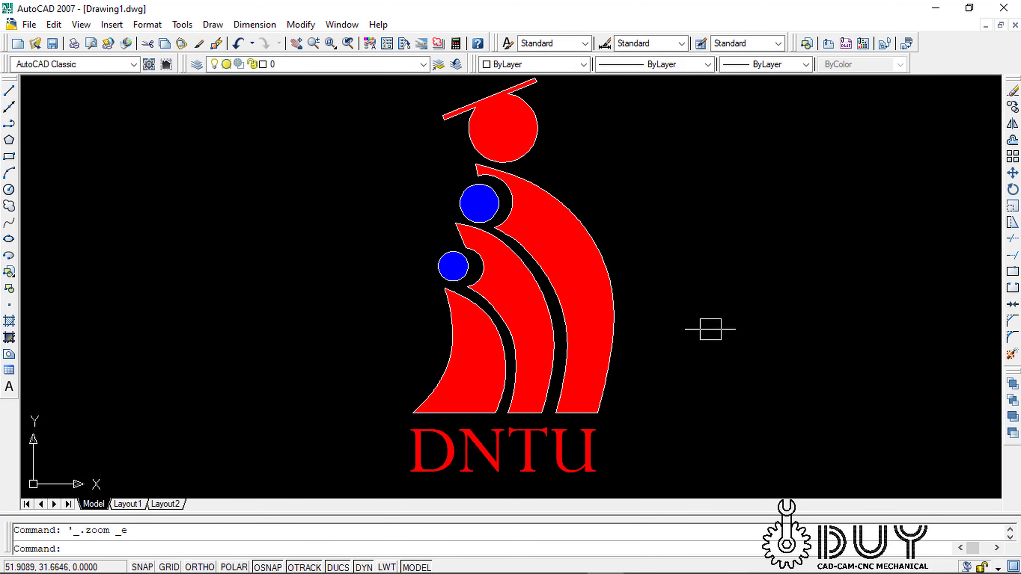
{"action": "middle_click", "coordinate": [605, 284]}
{"action": "scroll", "coordinate": [607, 283], "scroll_direction": "down", "scroll_amount": 2}
{"action": "left_click", "coordinate": [691, 370]}
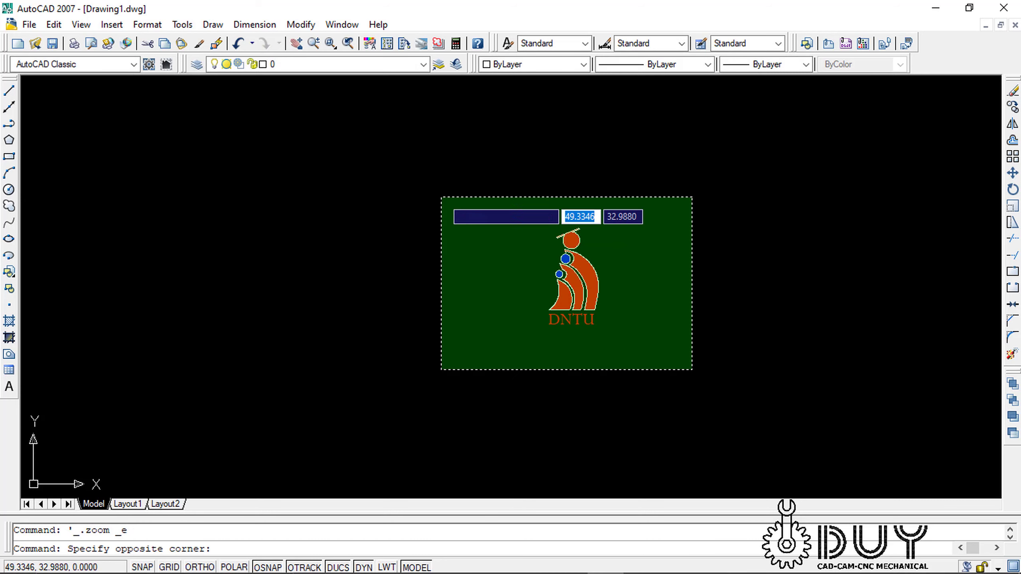
{"action": "key", "text": "Escape"}
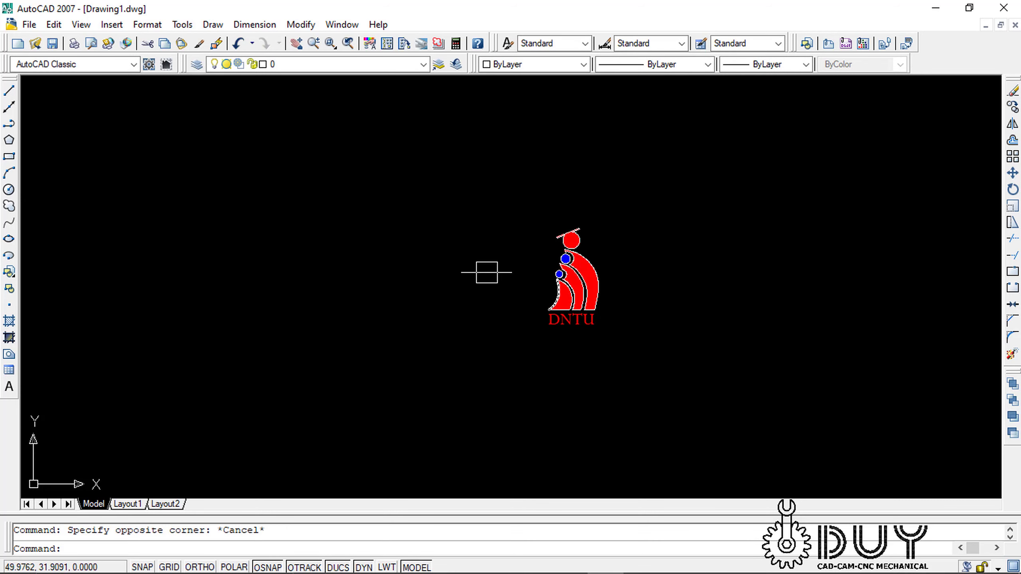
{"action": "middle_click_drag", "start_coordinate": [483, 271], "coordinate": [286, 332]}
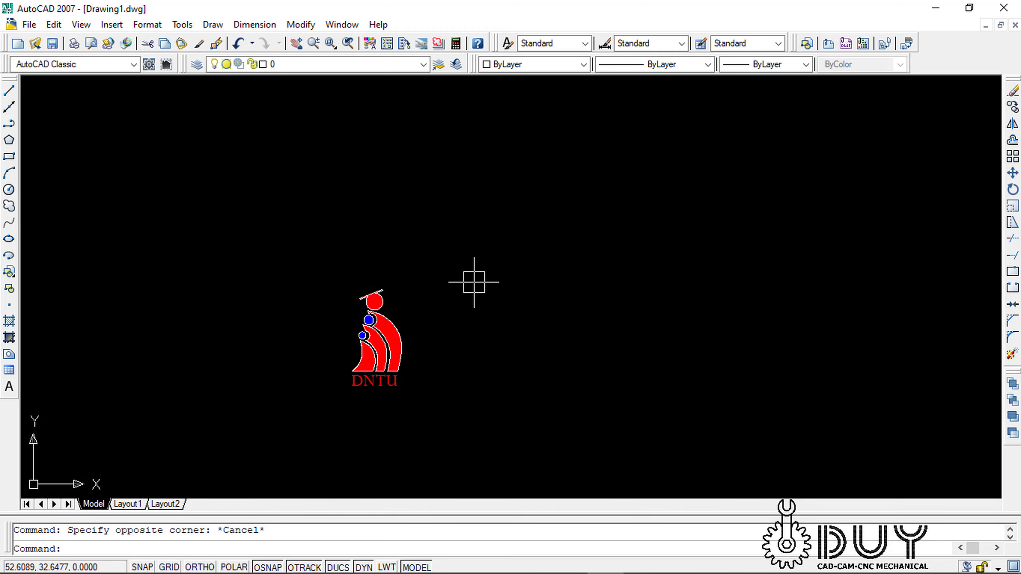
{"action": "scroll", "coordinate": [348, 337], "scroll_direction": "up", "scroll_amount": 3}
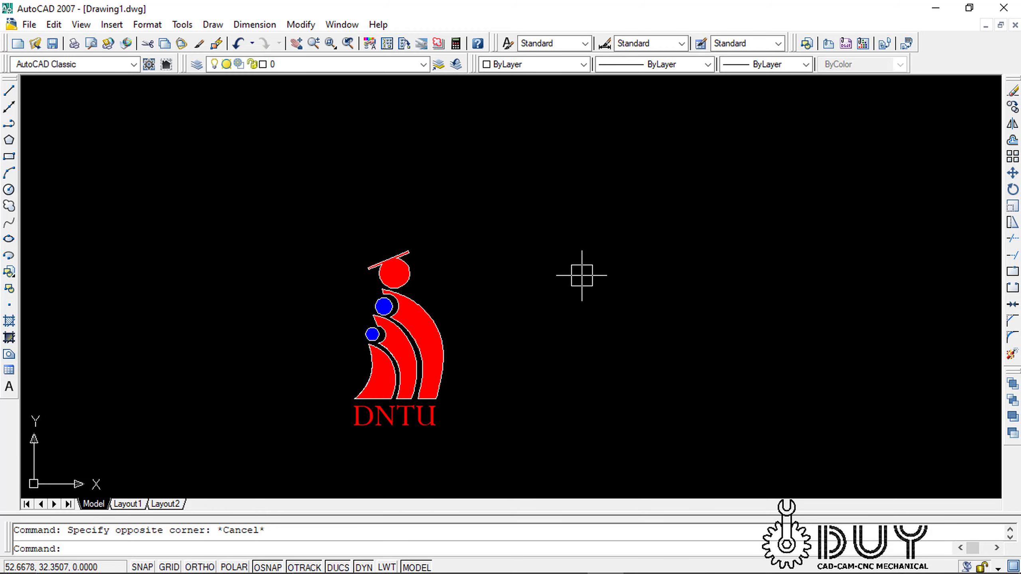
{"action": "middle_click_drag", "start_coordinate": [591, 302], "coordinate": [402, 342]}
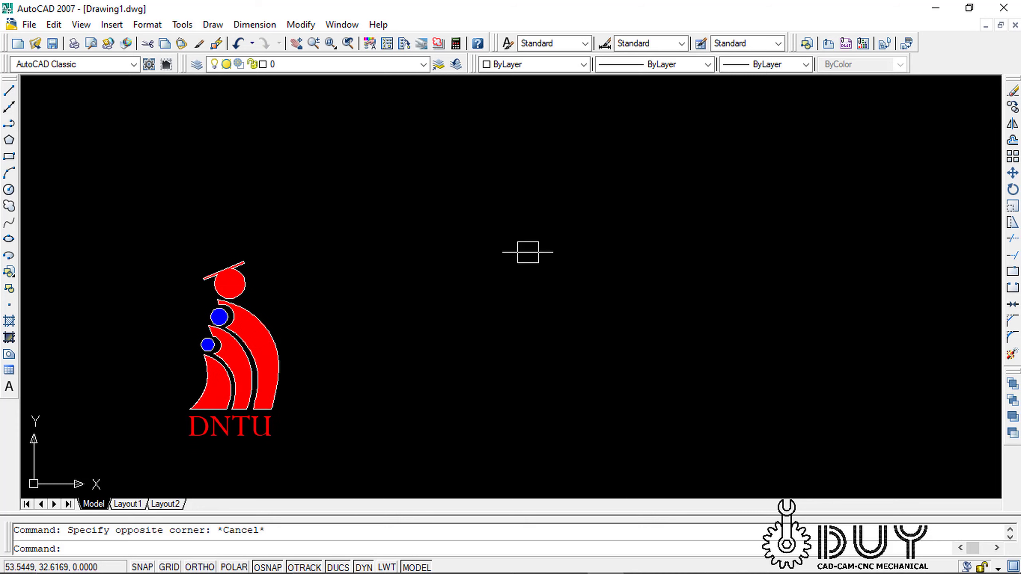
{"action": "scroll", "coordinate": [307, 397], "scroll_direction": "down", "scroll_amount": 2}
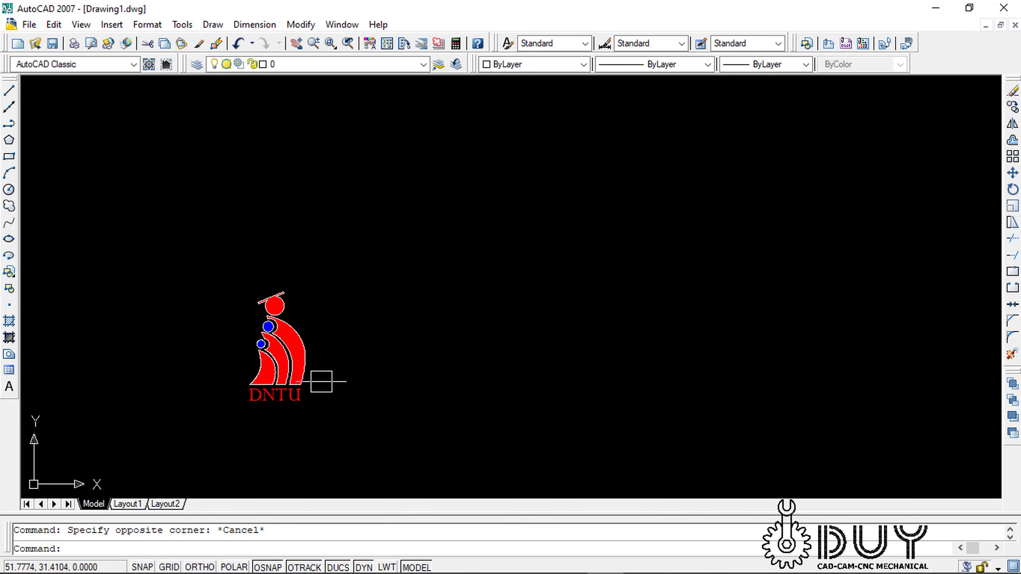
{"action": "middle_click", "coordinate": [386, 338]}
{"action": "middle_click", "coordinate": [386, 337]}
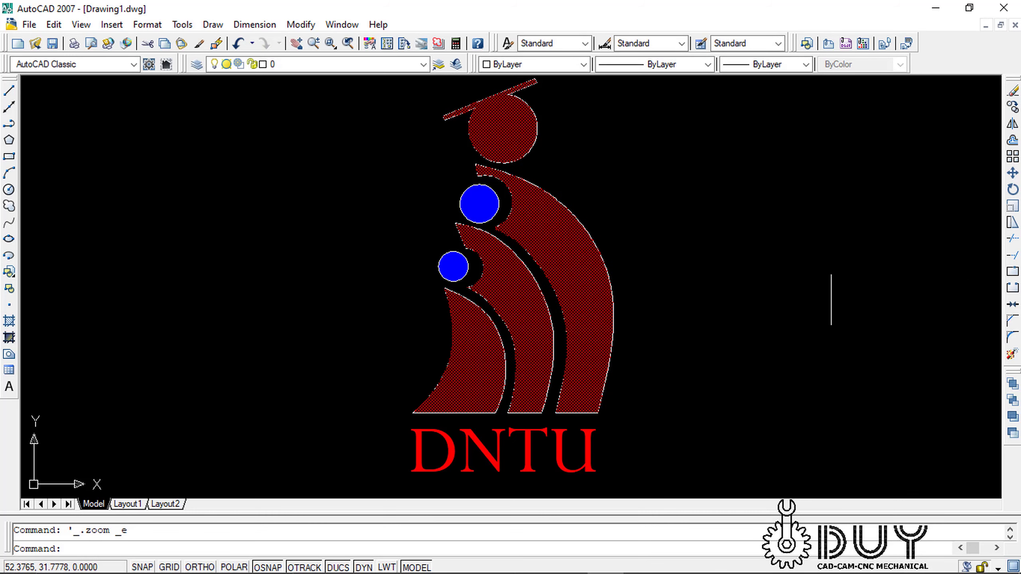